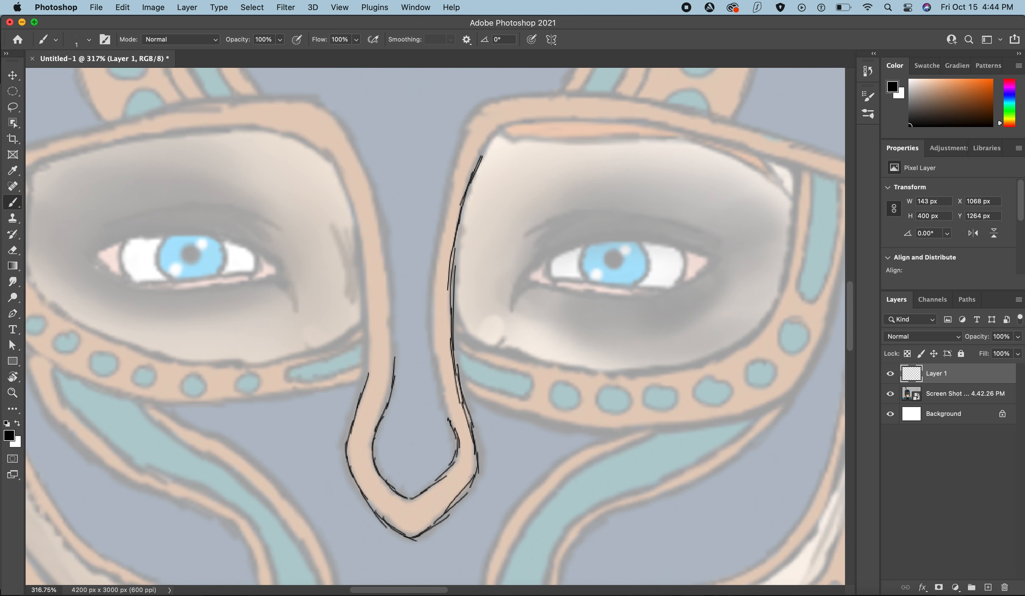
Trace both edges of the helmet's nose guard upward between the eyes with thin black brush strokes on Layer 1.
mouse_move(335, 169)
left_mouse_down()
mouse_move(365, 247)
mouse_move(361, 392)
left_mouse_up()
mouse_move(362, 160)
left_mouse_down()
mouse_move(395, 317)
mouse_move(390, 380)
left_mouse_up()
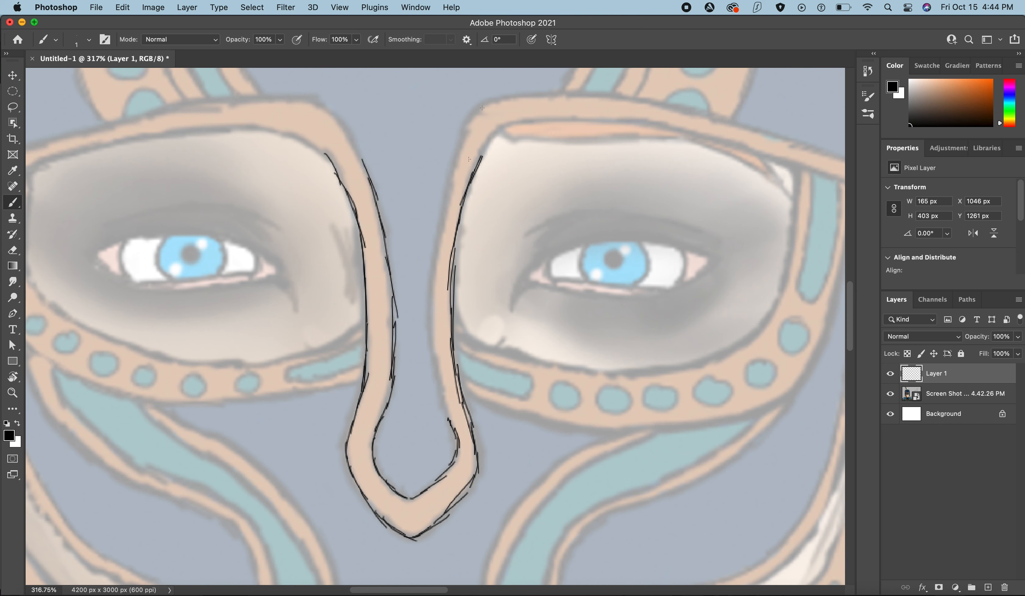
left_click_drag(464, 130, 443, 242)
mouse_move(448, 193)
left_mouse_down()
mouse_move(430, 324)
mouse_move(451, 411)
left_mouse_up()
mouse_move(437, 373)
left_mouse_down()
mouse_move(453, 431)
mouse_move(455, 419)
left_mouse_up()
Trace the upper edge and outer corner of the right eye opening in black, from the nose guard to the side plate.
left_click_drag(490, 138, 482, 151)
mouse_move(490, 137)
left_mouse_down()
mouse_move(477, 168)
mouse_move(481, 153)
left_mouse_up()
mouse_move(491, 140)
left_mouse_down()
mouse_move(535, 119)
mouse_move(516, 121)
mouse_move(554, 120)
left_mouse_up()
left_click_drag(516, 122, 617, 118)
left_click_drag(577, 118, 648, 124)
mouse_move(595, 119)
left_mouse_down()
mouse_move(739, 144)
mouse_move(791, 166)
left_mouse_up()
mouse_move(773, 161)
left_mouse_down()
mouse_move(804, 168)
mouse_move(796, 188)
left_mouse_up()
left_click_drag(800, 170, 793, 208)
left_click_drag(800, 172, 795, 220)
left_click_drag(804, 173, 796, 230)
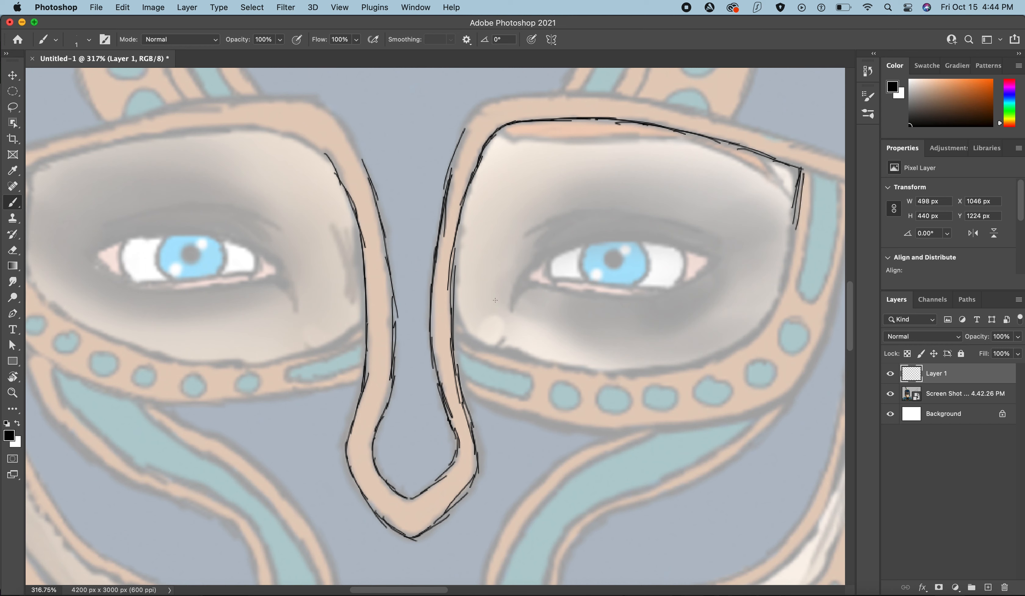
Trace the curved lower edge and outer side of the right eye opening to close its outline.
left_click_drag(456, 312, 505, 352)
mouse_move(491, 345)
left_mouse_down()
mouse_move(648, 369)
mouse_move(632, 374)
mouse_move(693, 365)
left_mouse_up()
mouse_move(691, 365)
left_mouse_down()
mouse_move(726, 354)
mouse_move(771, 317)
mouse_move(778, 292)
left_mouse_up()
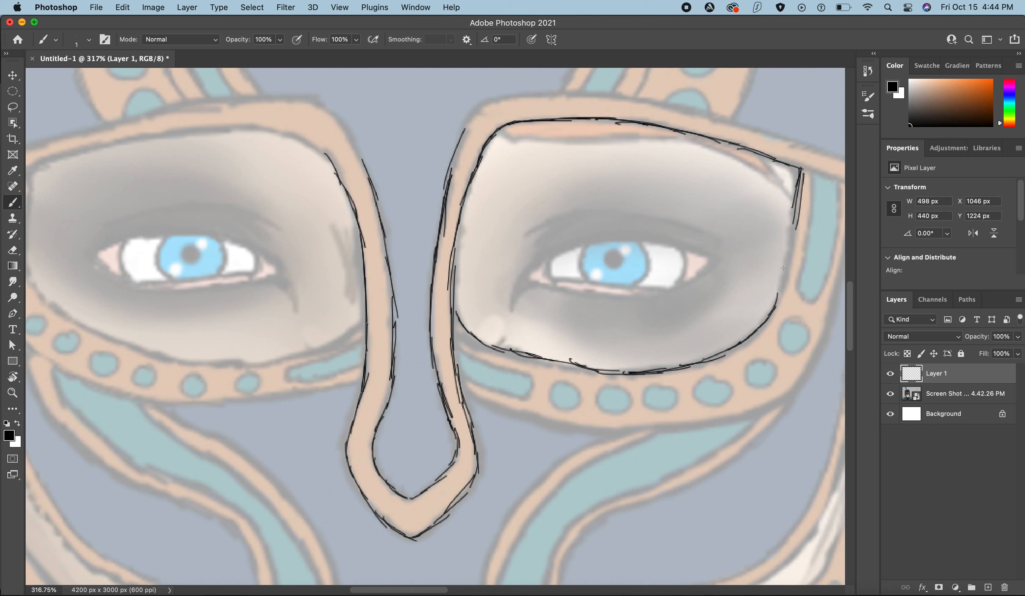
left_click_drag(798, 218, 790, 268)
left_click_drag(800, 189, 783, 286)
left_click_drag(795, 228, 783, 296)
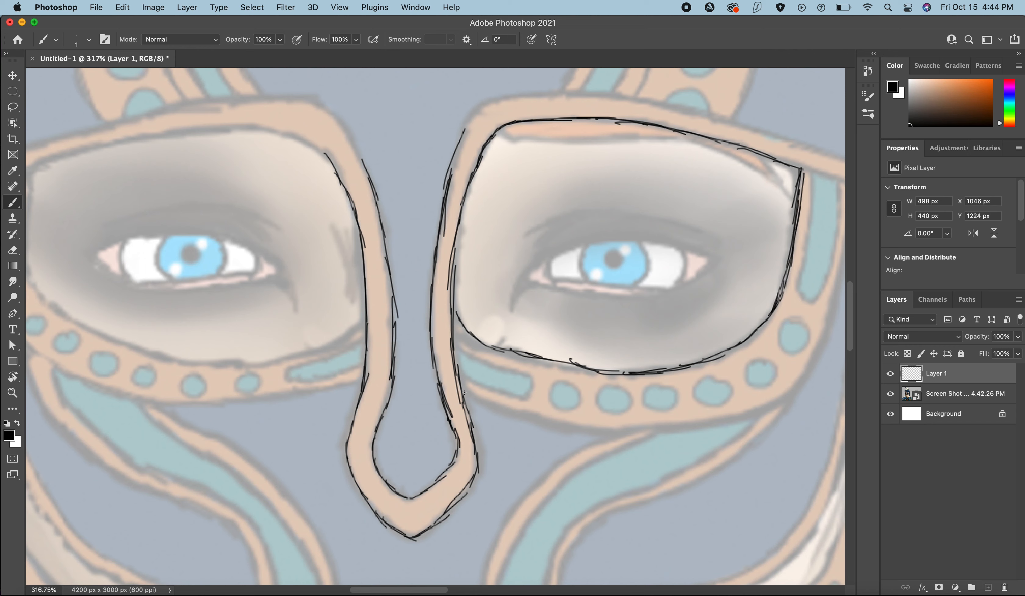
Outline the outer rim below and beside the right eye, raising the brush size to 3 for the heavier strokes.
mouse_move(459, 392)
left_mouse_down()
mouse_move(553, 423)
mouse_move(622, 426)
left_mouse_up()
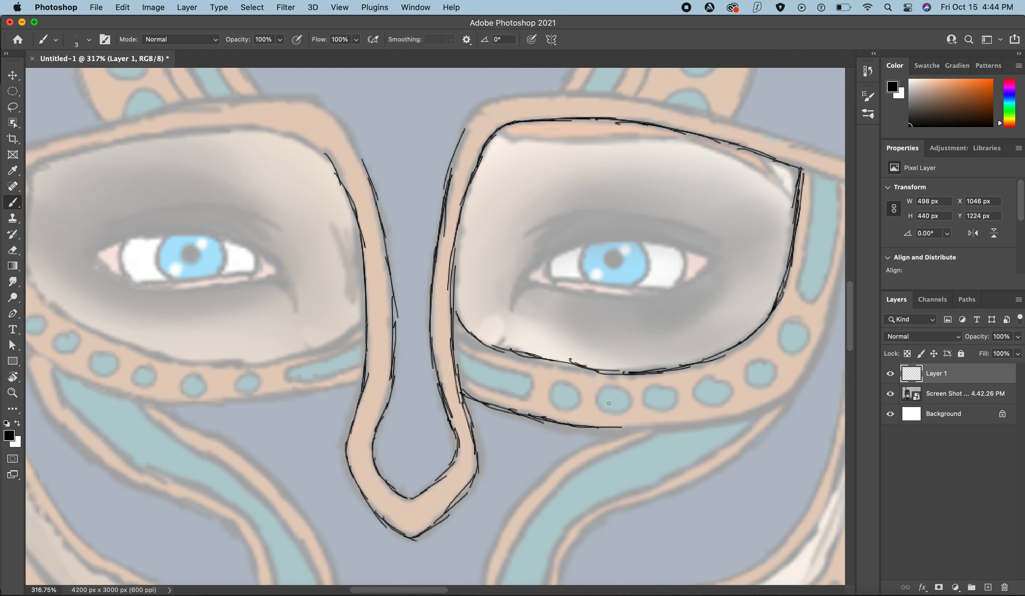
mouse_move(598, 428)
left_mouse_down()
mouse_move(692, 425)
mouse_move(762, 406)
mouse_move(786, 386)
mouse_move(782, 394)
left_mouse_up()
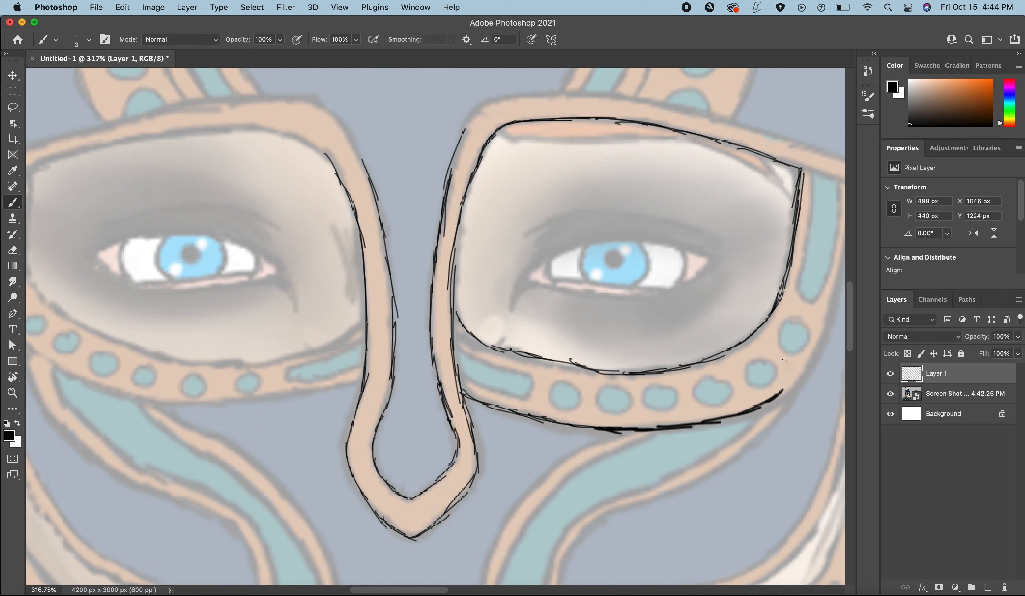
scroll(784, 359, "right", 5)
left_click_drag(744, 183, 715, 291)
mouse_move(731, 245)
left_mouse_down()
mouse_move(706, 337)
mouse_move(667, 386)
left_mouse_up()
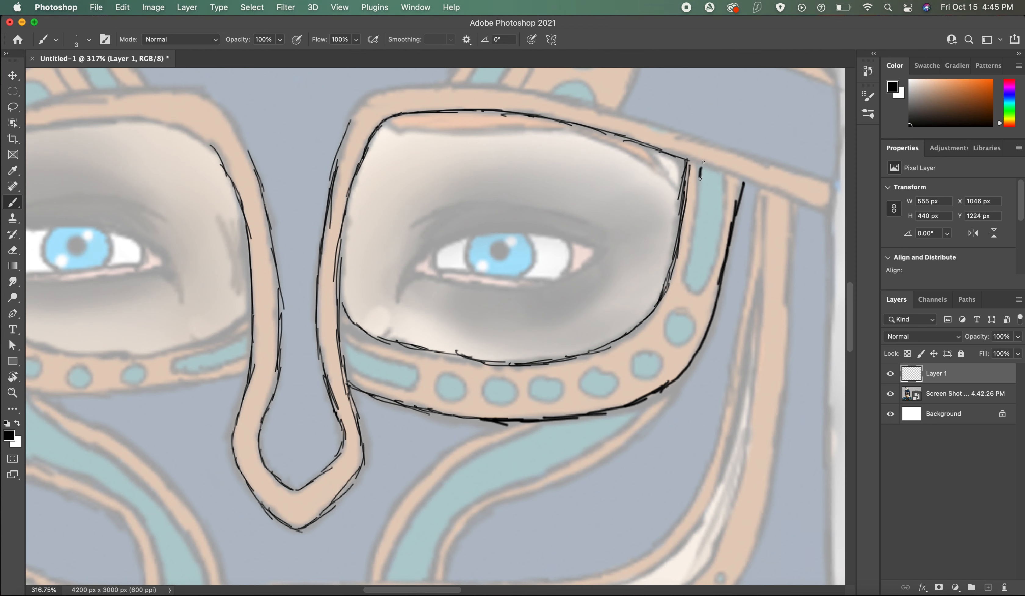
Outline the teal inlays in the rim around the right eye: both elongated bars and the row of round gems.
mouse_move(700, 179)
left_mouse_down()
mouse_move(690, 289)
mouse_move(713, 270)
mouse_move(726, 184)
left_mouse_up()
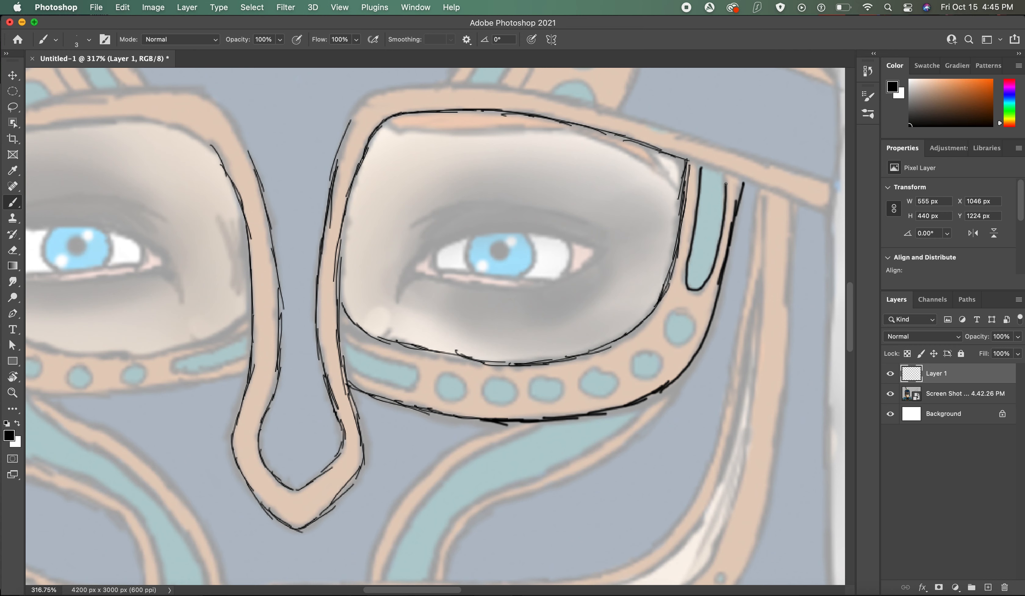
mouse_move(682, 321)
left_mouse_down()
mouse_move(667, 318)
mouse_move(691, 340)
mouse_move(685, 316)
left_mouse_up()
mouse_move(650, 356)
left_mouse_down()
mouse_move(630, 362)
mouse_move(655, 375)
mouse_move(659, 355)
left_mouse_up()
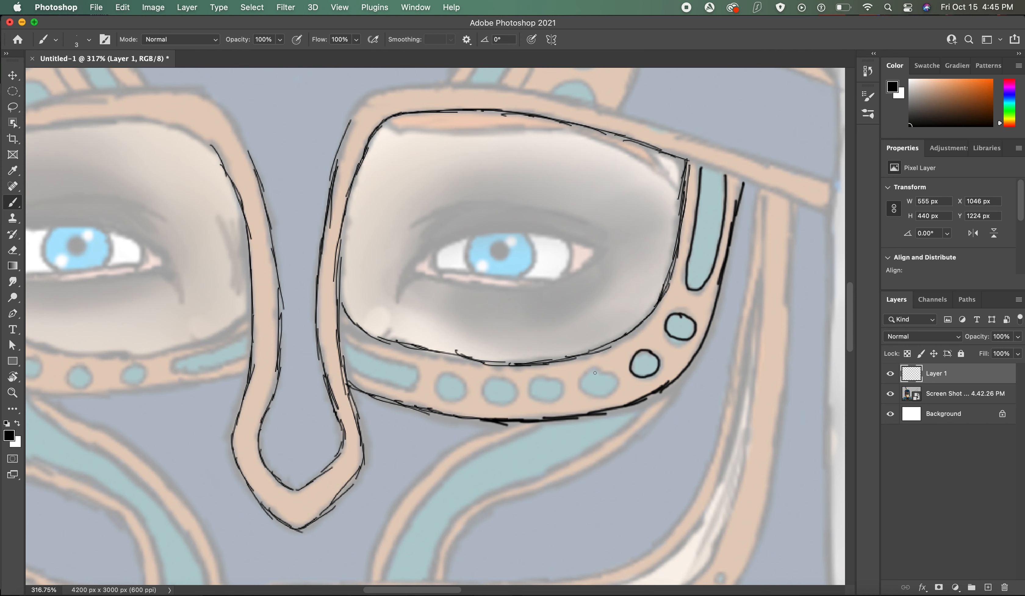
mouse_move(594, 372)
left_mouse_down()
mouse_move(584, 389)
mouse_move(609, 387)
mouse_move(597, 368)
mouse_move(580, 383)
mouse_move(531, 388)
mouse_move(559, 392)
left_mouse_up()
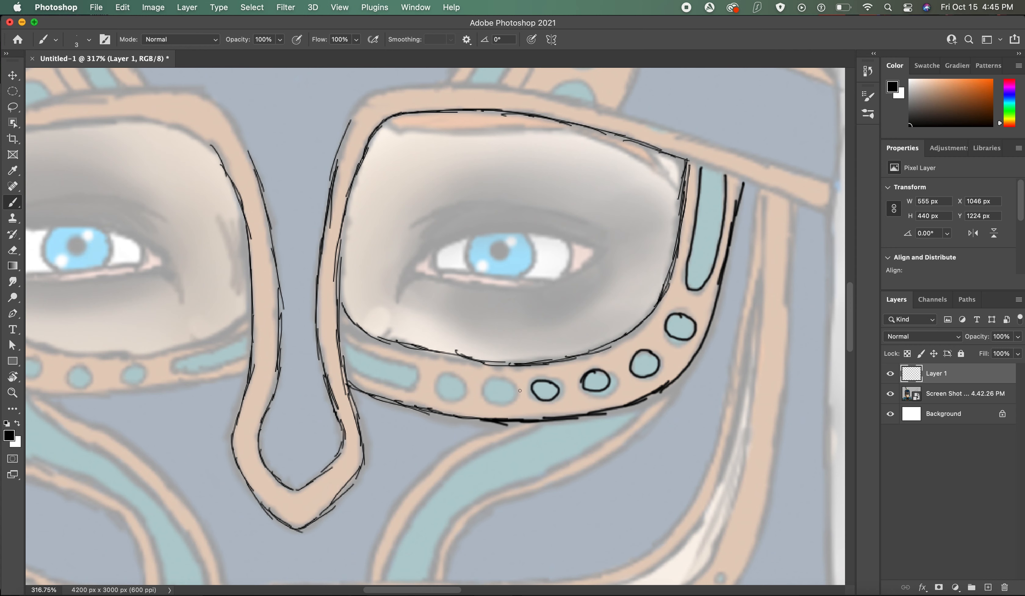
mouse_move(499, 382)
left_mouse_down()
mouse_move(509, 404)
mouse_move(515, 384)
left_mouse_up()
mouse_move(455, 375)
left_mouse_down()
mouse_move(444, 394)
mouse_move(462, 378)
left_mouse_up()
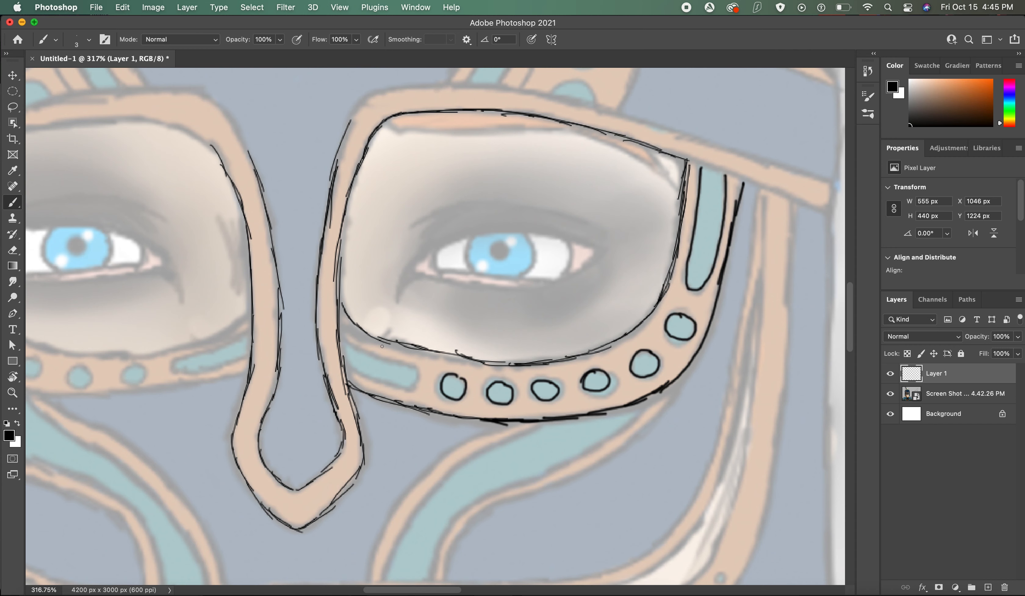
mouse_move(341, 336)
left_mouse_down()
mouse_move(419, 376)
mouse_move(405, 388)
mouse_move(369, 373)
left_mouse_up()
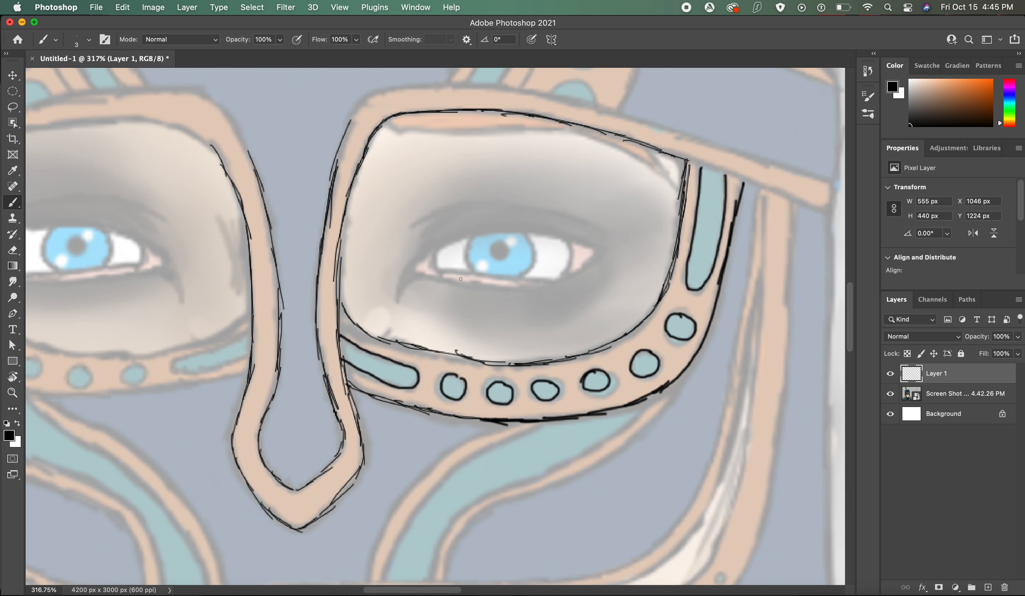
Outline the brow band above the right eye, including its rounded outer end and the bend into the nose guard.
mouse_move(666, 150)
left_mouse_down()
mouse_move(821, 209)
mouse_move(832, 210)
mouse_move(837, 186)
left_mouse_up()
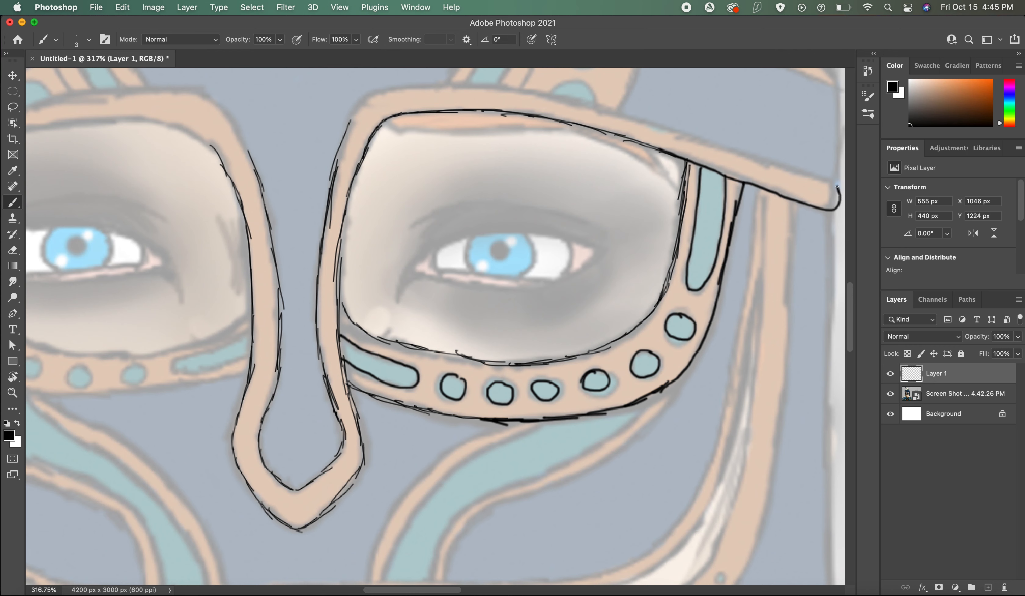
mouse_move(364, 98)
left_mouse_down()
mouse_move(327, 190)
mouse_move(318, 263)
left_mouse_up()
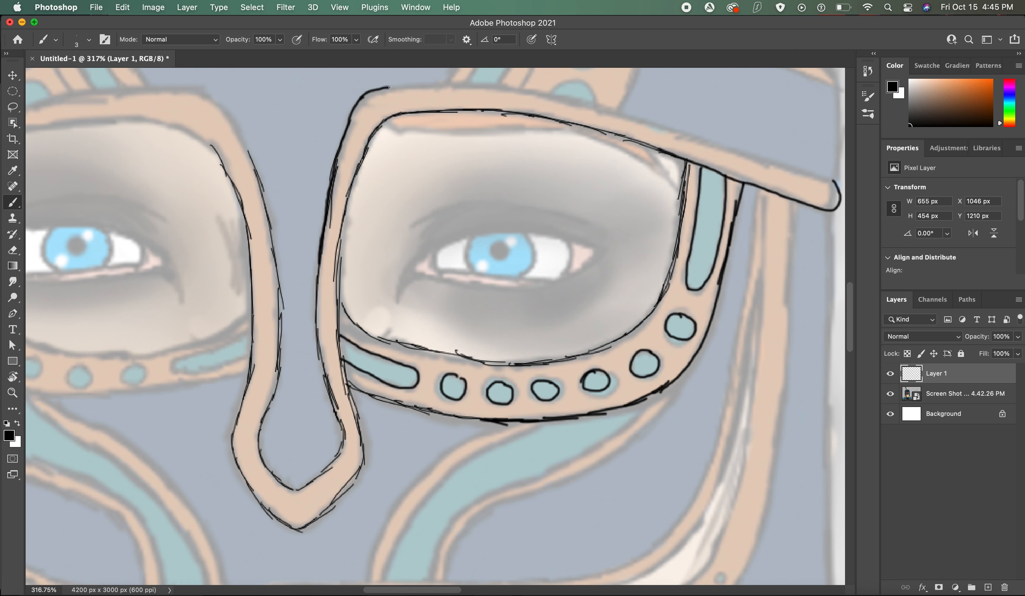
mouse_move(390, 87)
left_mouse_down()
mouse_move(552, 97)
mouse_move(833, 182)
left_mouse_up()
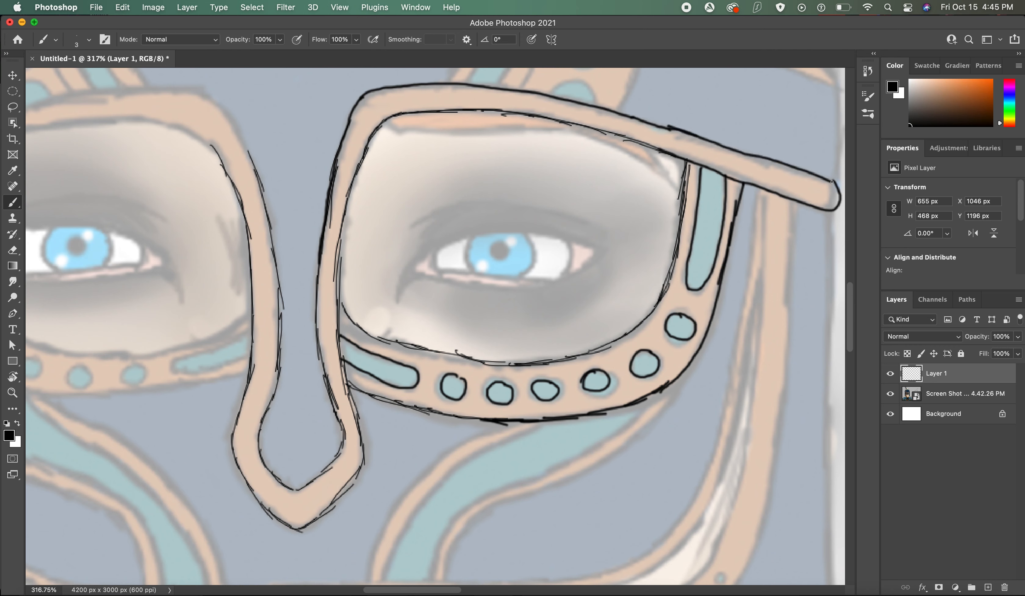
Trace the borders of the teal diagonal strap running from the right eye rim down to the mouth band.
scroll(599, 212, "down", 5)
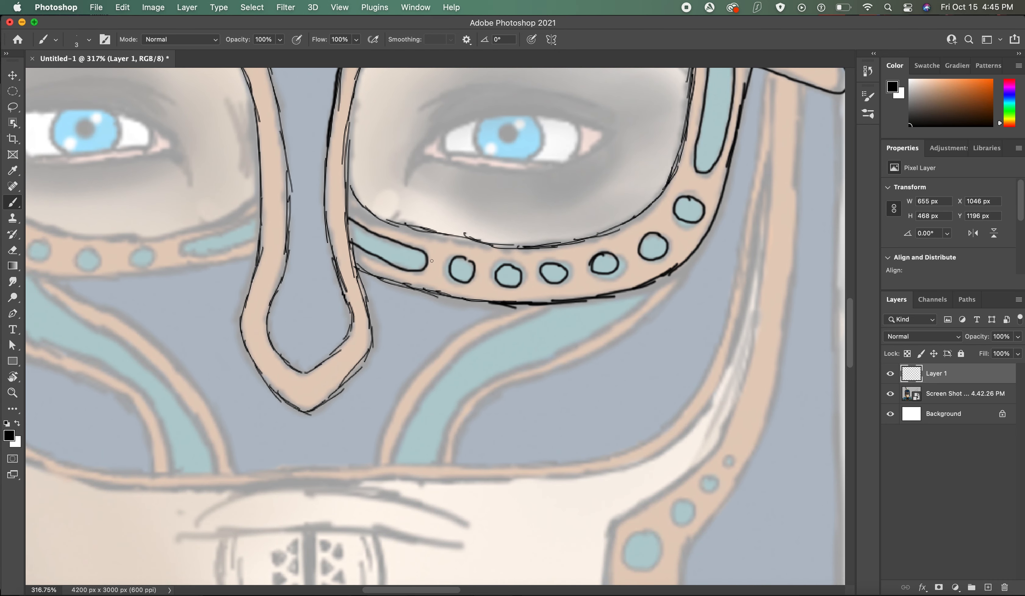
mouse_move(528, 305)
left_mouse_down()
mouse_move(462, 333)
mouse_move(419, 373)
mouse_move(385, 421)
mouse_move(376, 466)
mouse_move(447, 363)
mouse_move(539, 309)
left_mouse_up()
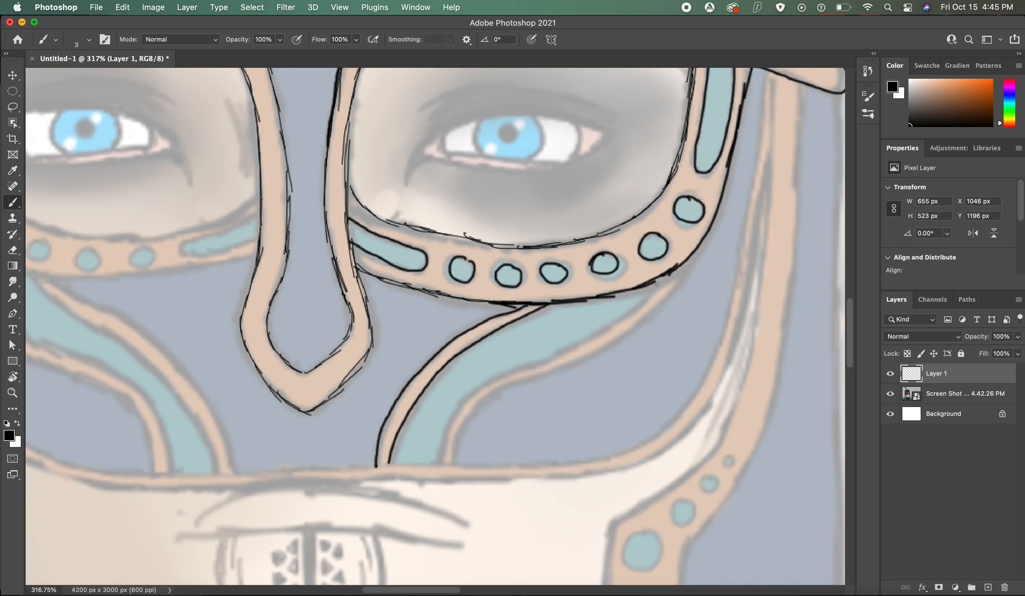
mouse_move(656, 285)
left_mouse_down()
mouse_move(598, 332)
mouse_move(484, 391)
mouse_move(442, 446)
mouse_move(491, 396)
mouse_move(622, 333)
mouse_move(696, 251)
left_mouse_up()
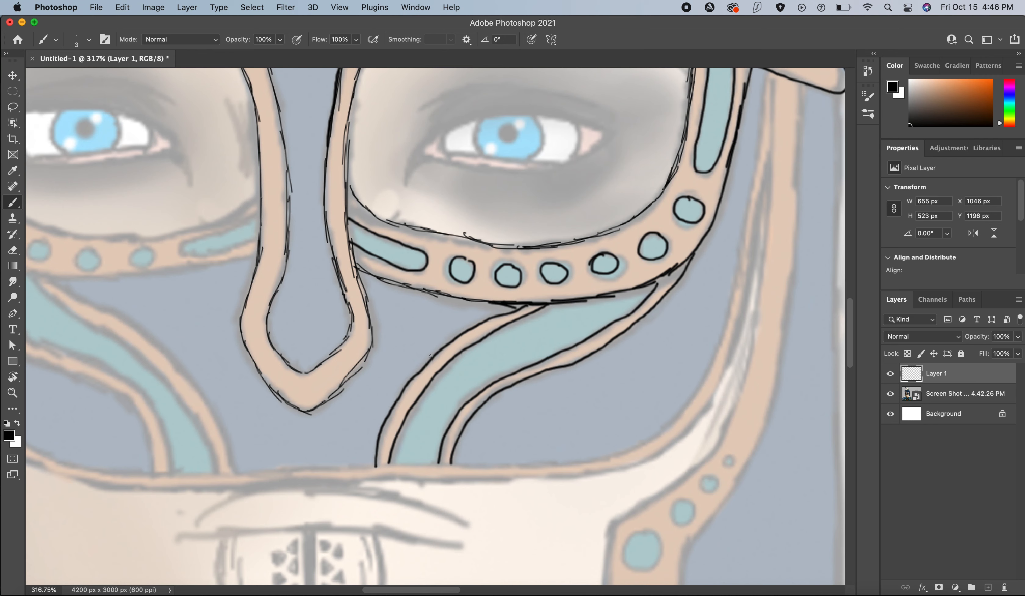
Trace both edges of the narrow border curving from the right end of the brow band down into the mouth band.
scroll(443, 345, "right", 4)
scroll(444, 345, "up", 1)
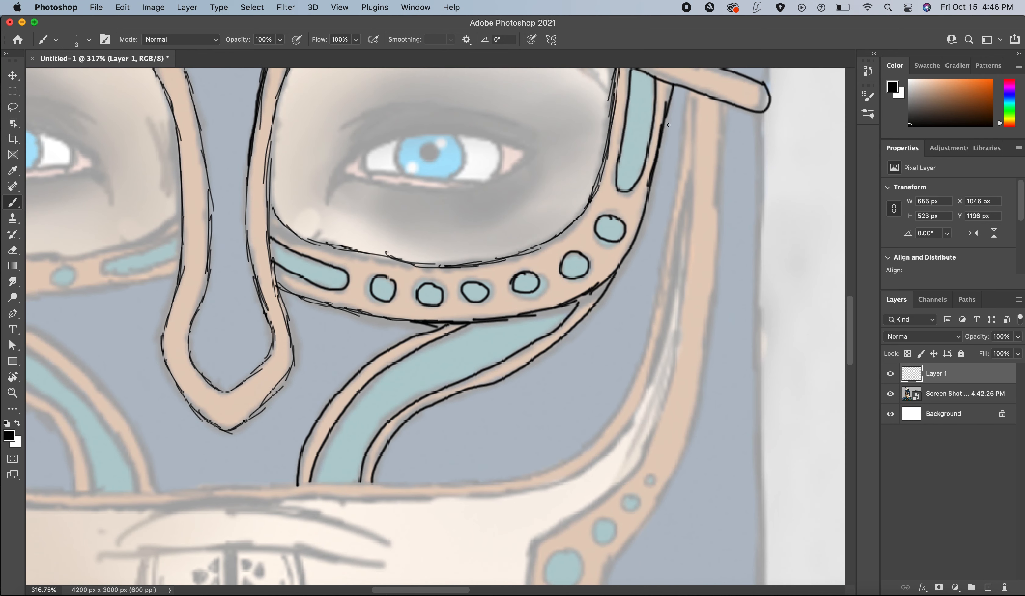
mouse_move(690, 90)
left_mouse_down()
mouse_move(658, 295)
mouse_move(614, 409)
left_mouse_up()
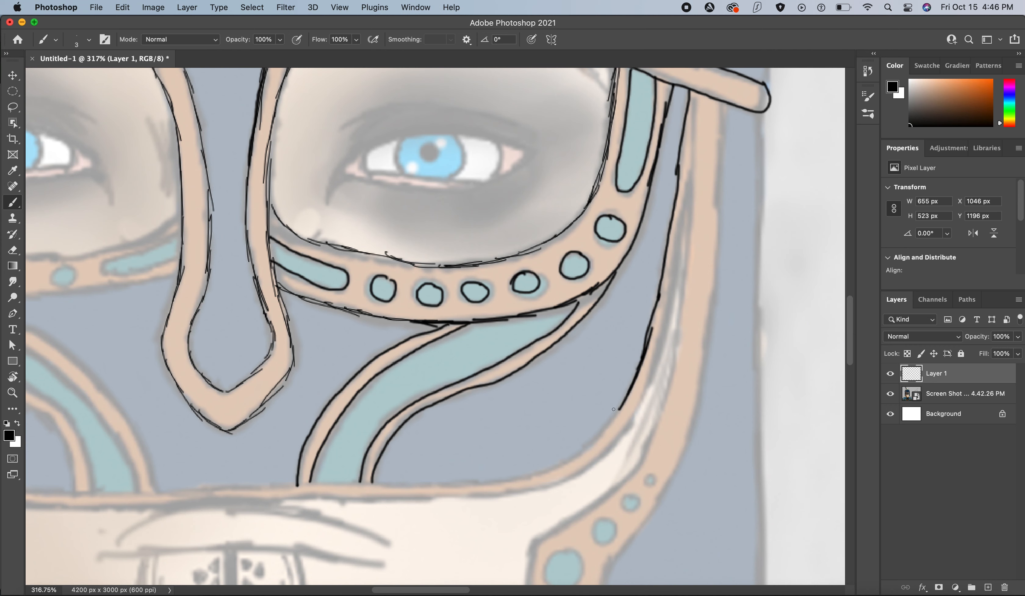
mouse_move(375, 483)
left_mouse_down()
mouse_move(512, 475)
mouse_move(575, 455)
mouse_move(610, 421)
left_mouse_up()
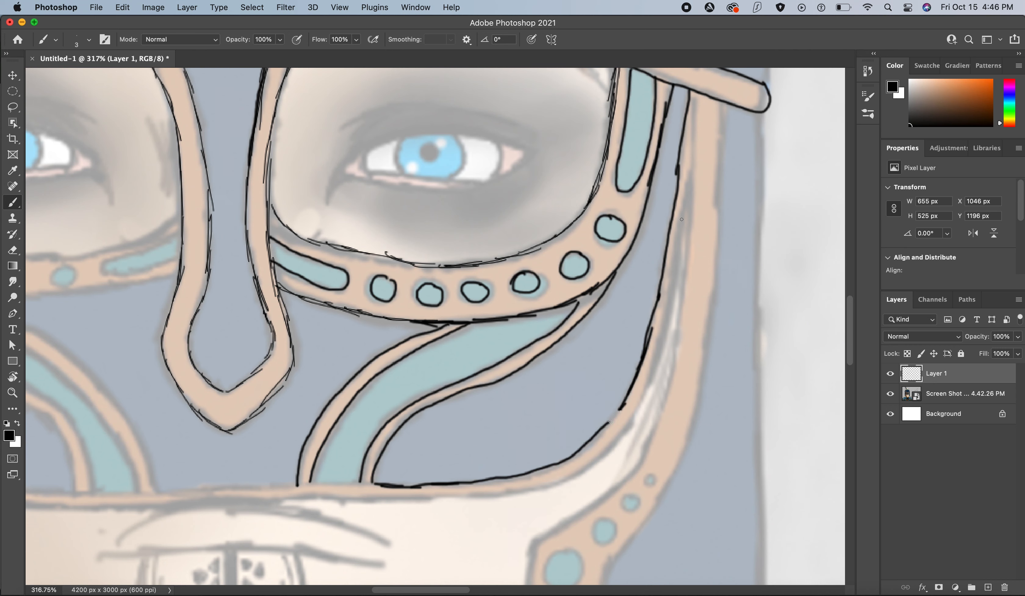
left_click_drag(699, 98, 682, 250)
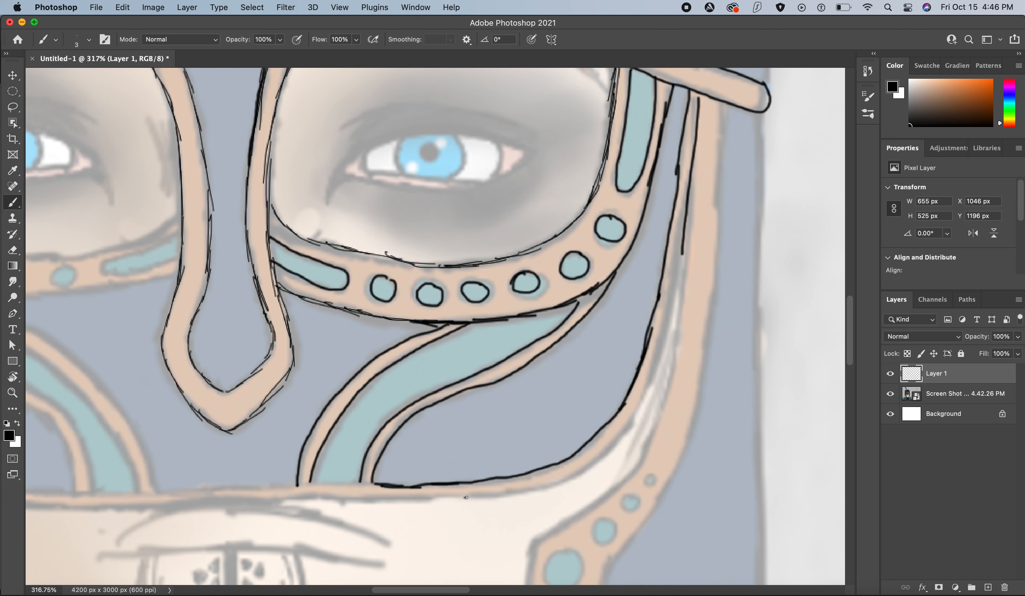
mouse_move(465, 497)
left_mouse_down()
mouse_move(578, 473)
mouse_move(649, 383)
left_mouse_up()
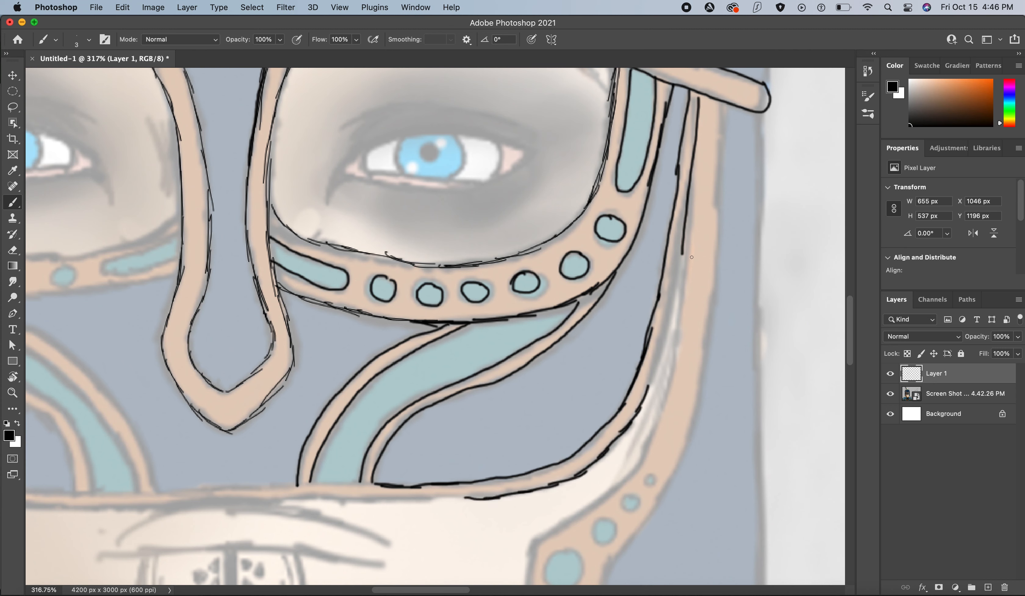
left_click_drag(683, 244, 635, 409)
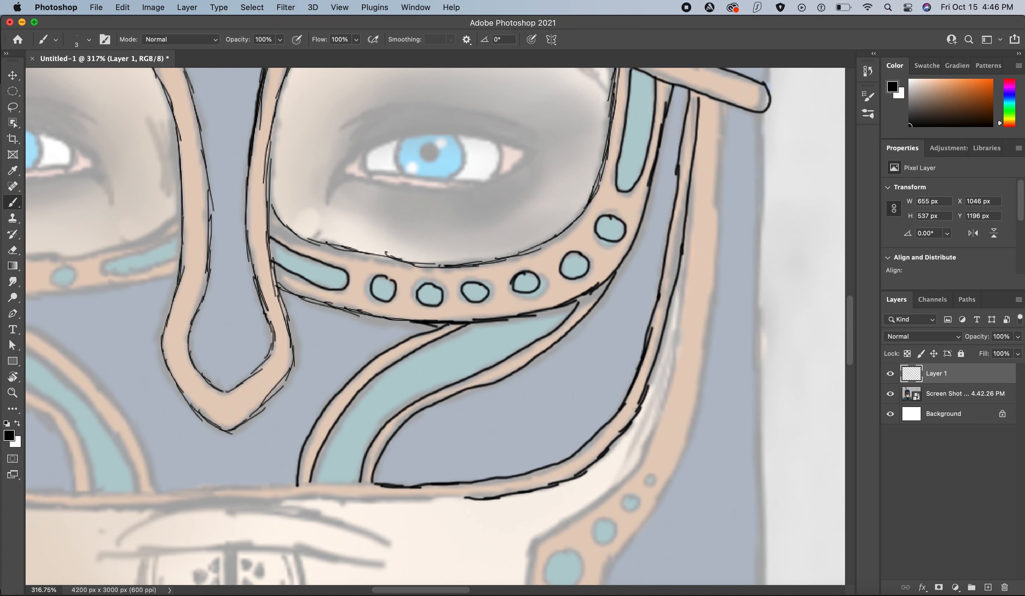
Trace the upper and lower edges of the horizontal mouth band across the center of the face.
scroll(636, 358, "left", 10)
scroll(636, 358, "down", 5)
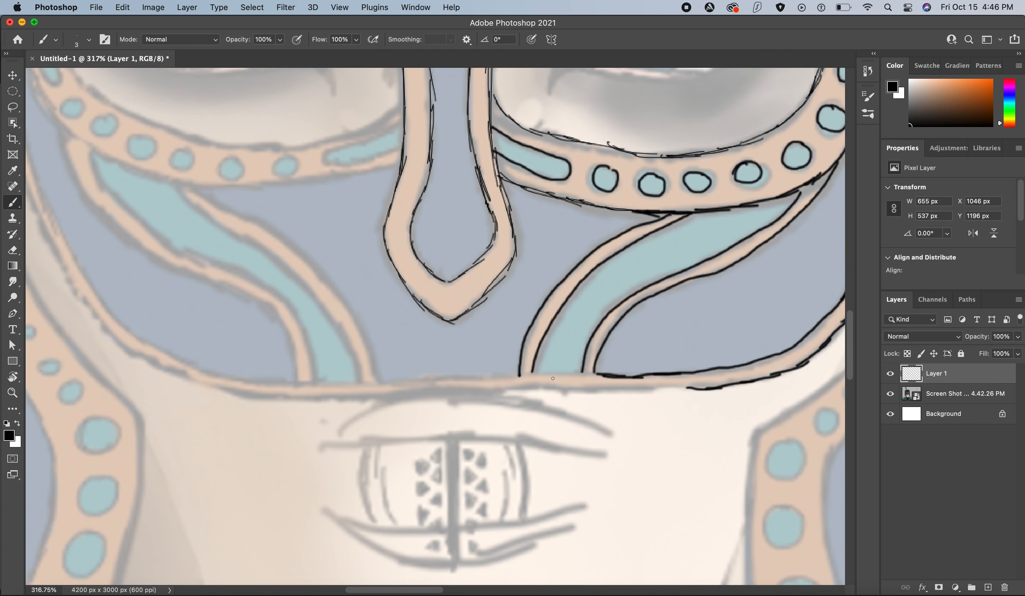
left_click_drag(519, 375, 590, 376)
left_click_drag(495, 390, 747, 380)
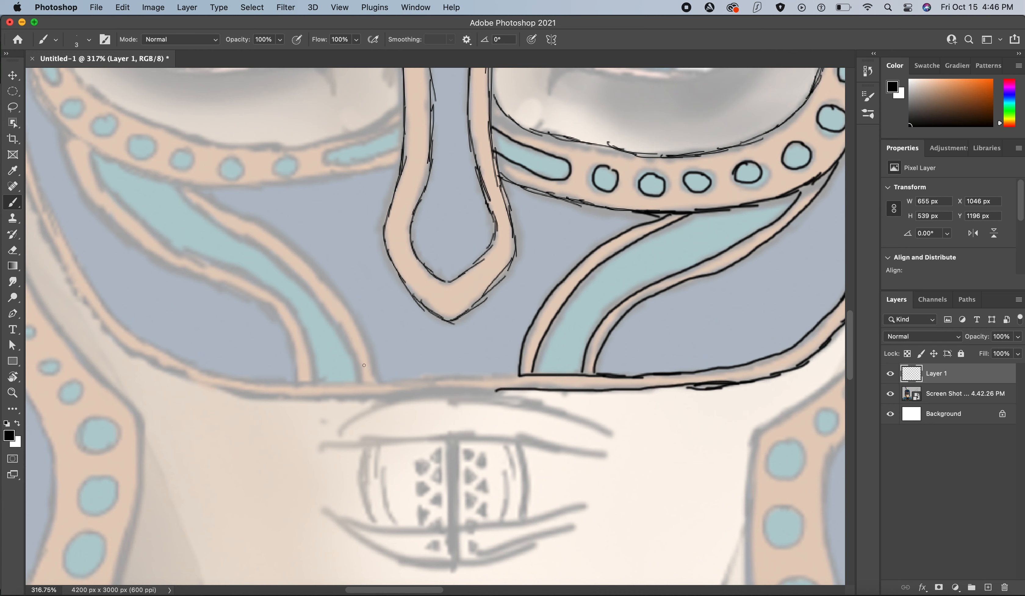
left_click_drag(355, 378, 520, 376)
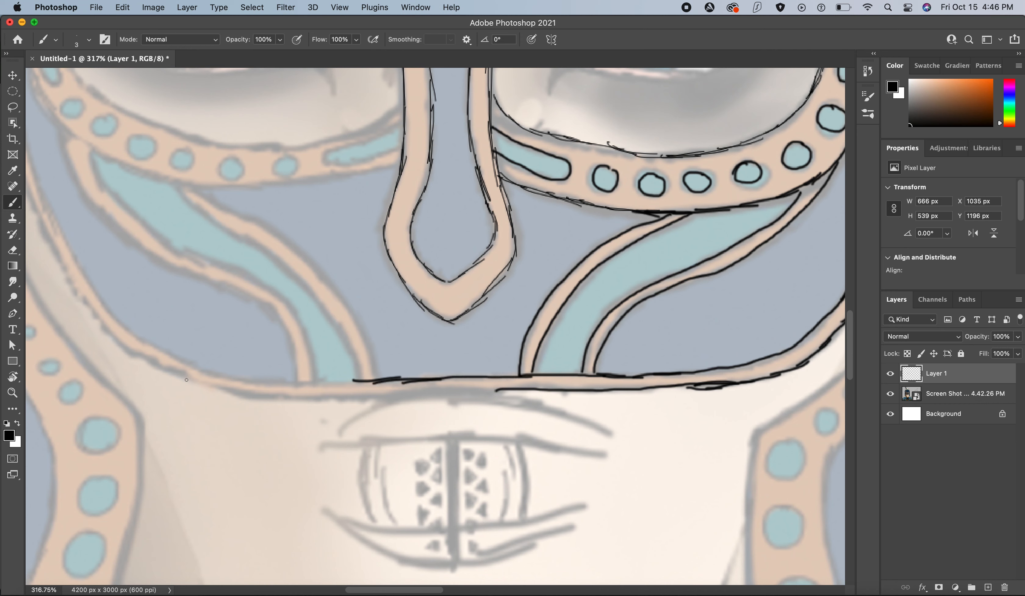
mouse_move(187, 380)
left_mouse_down()
mouse_move(294, 400)
mouse_move(520, 393)
left_mouse_up()
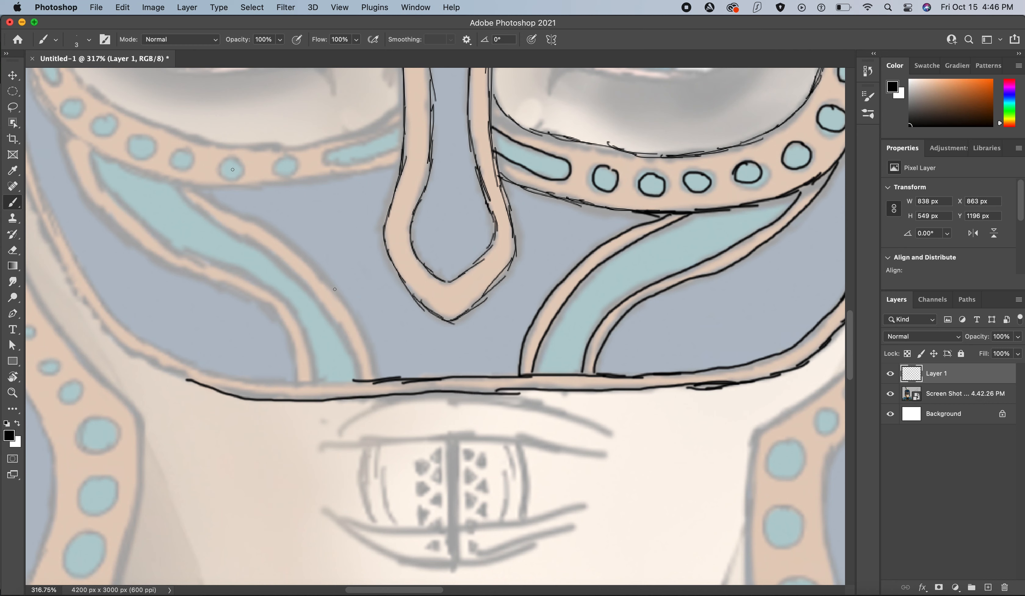
Trace both edges of the left diagonal strap's inner border, thinning the doubled outer line with the Eraser.
mouse_move(199, 188)
left_mouse_down()
mouse_move(231, 217)
mouse_move(295, 243)
mouse_move(325, 280)
left_mouse_up()
key("e")
key("b")
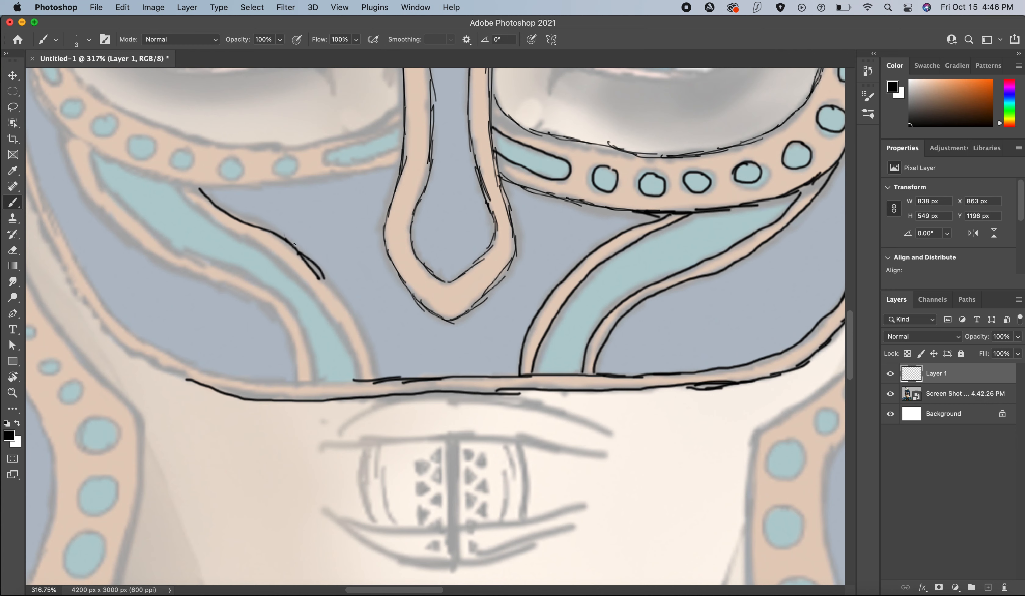
left_click_drag(293, 243, 357, 327)
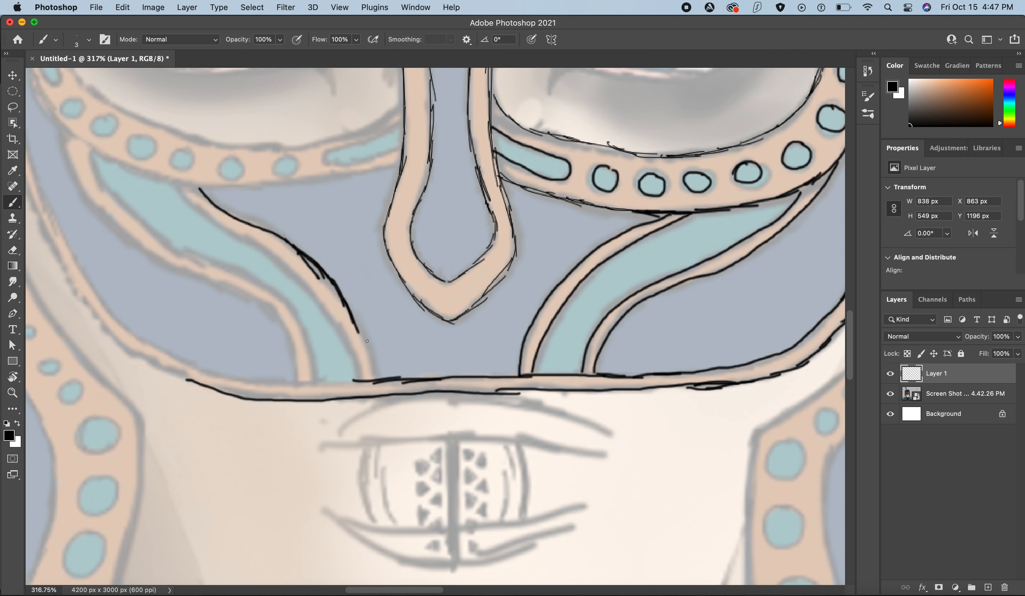
mouse_move(357, 332)
left_mouse_down()
mouse_move(374, 372)
mouse_move(336, 285)
left_mouse_up()
key("e")
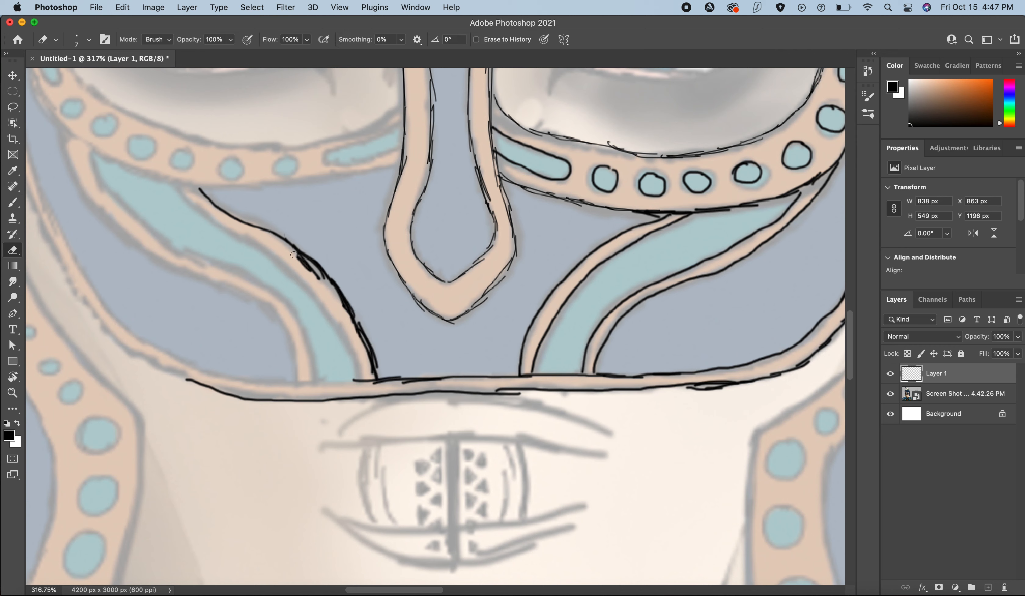
mouse_move(293, 254)
left_mouse_down()
mouse_move(370, 341)
mouse_move(381, 371)
left_mouse_up()
key("b")
mouse_move(184, 189)
left_mouse_down()
mouse_move(324, 300)
mouse_move(358, 380)
left_mouse_up()
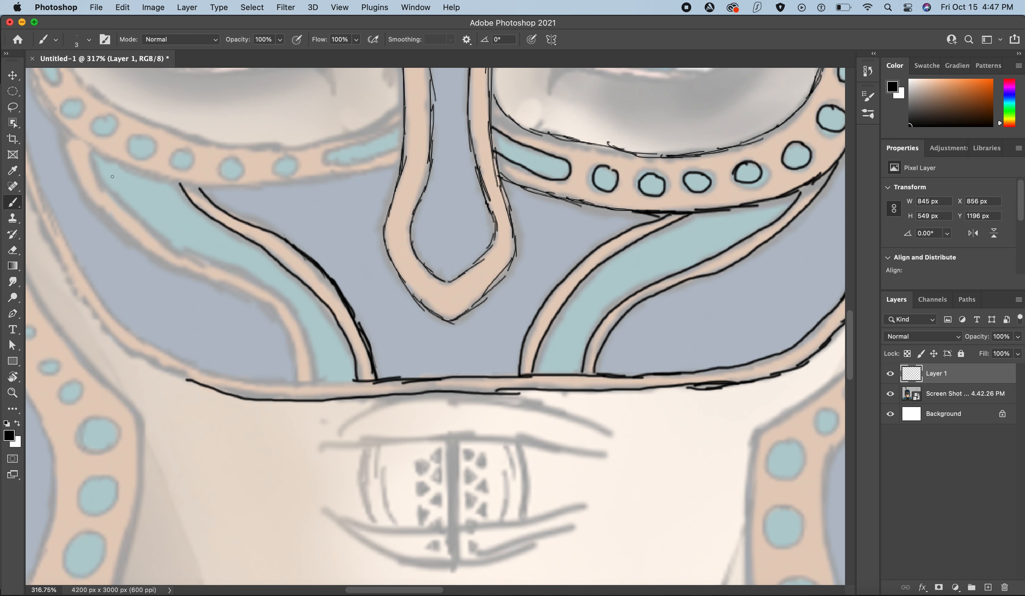
Outline the left diagonal strap's outer border, its top edge under the eye rim, and the adjoining mouth band edge.
mouse_move(91, 154)
left_mouse_down()
mouse_move(157, 233)
mouse_move(277, 292)
mouse_move(302, 320)
mouse_move(314, 373)
left_mouse_up()
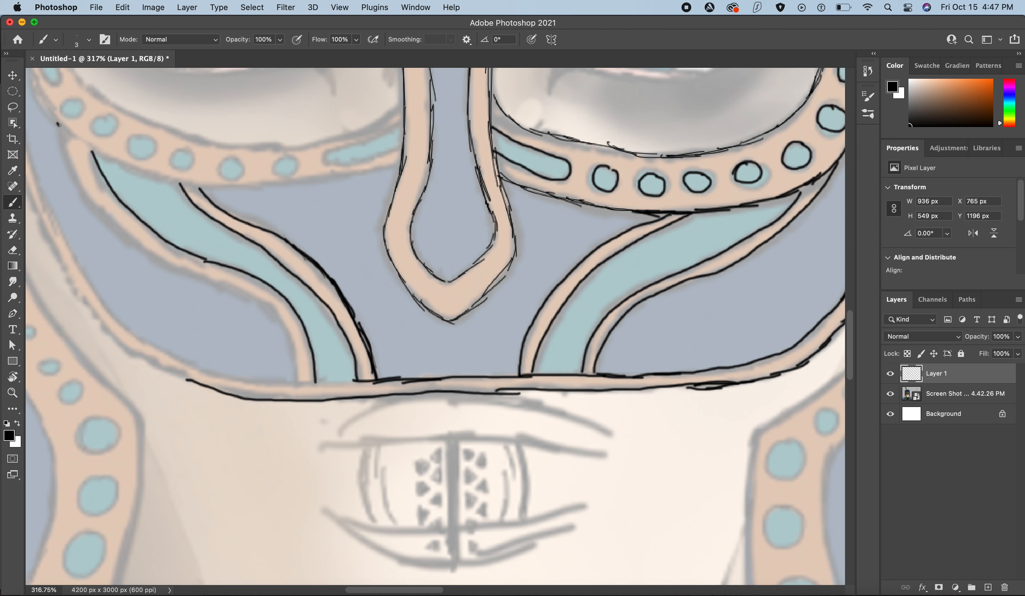
left_click_drag(60, 125, 130, 169)
left_click_drag(169, 176, 212, 183)
left_click_drag(176, 188, 214, 188)
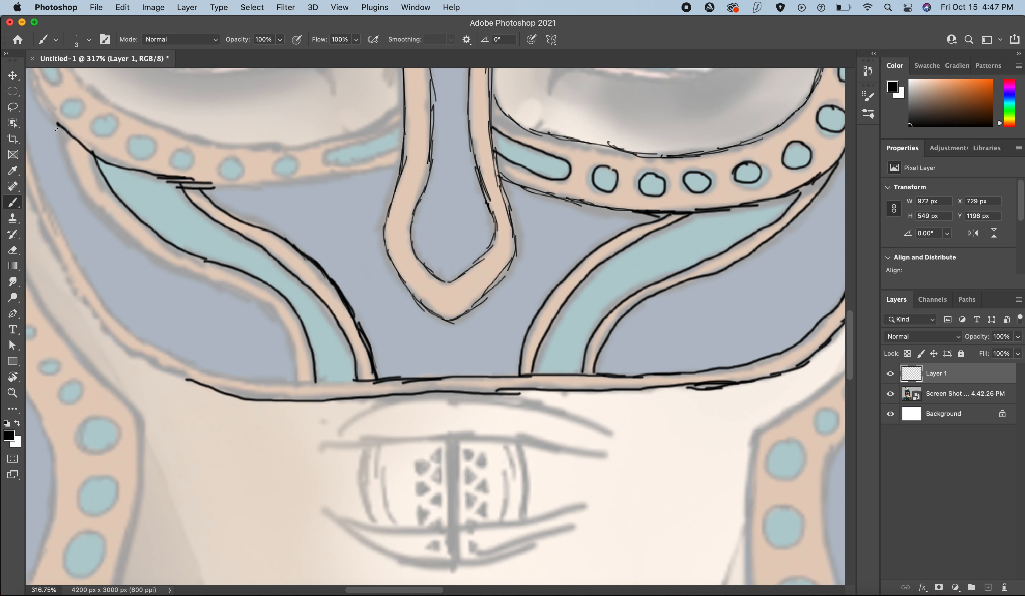
left_click_drag(56, 129, 95, 200)
mouse_move(65, 153)
left_mouse_down()
mouse_move(142, 247)
mouse_move(265, 302)
mouse_move(295, 342)
mouse_move(299, 383)
left_mouse_up()
mouse_move(226, 376)
left_mouse_down()
mouse_move(318, 386)
mouse_move(335, 382)
mouse_move(308, 386)
mouse_move(390, 377)
left_mouse_up()
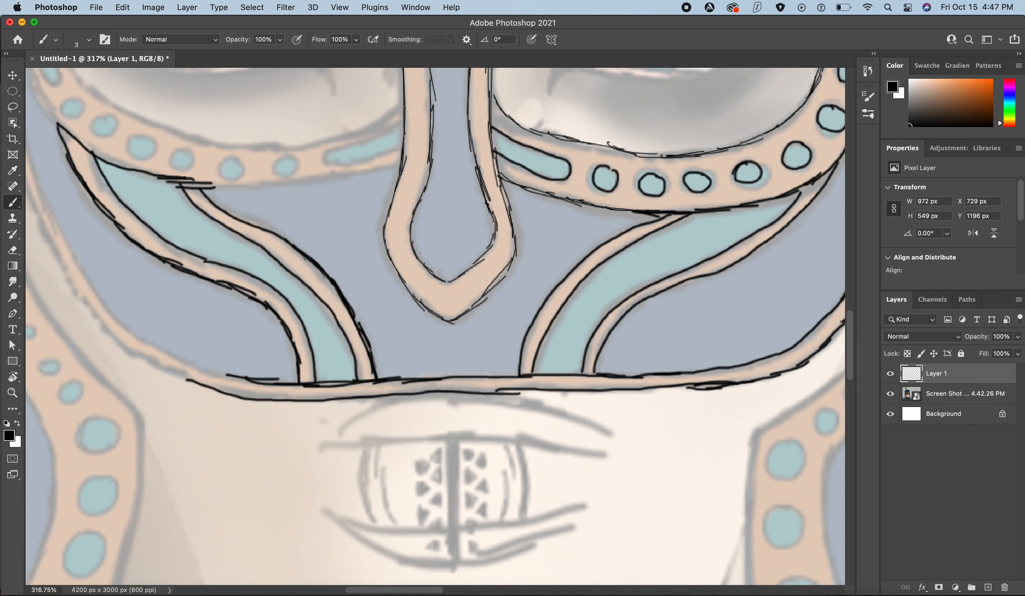
Retrace the nose guard's left edge and trace the lower and upper edges of the left eye rim beside it.
scroll(368, 339, "left", 3)
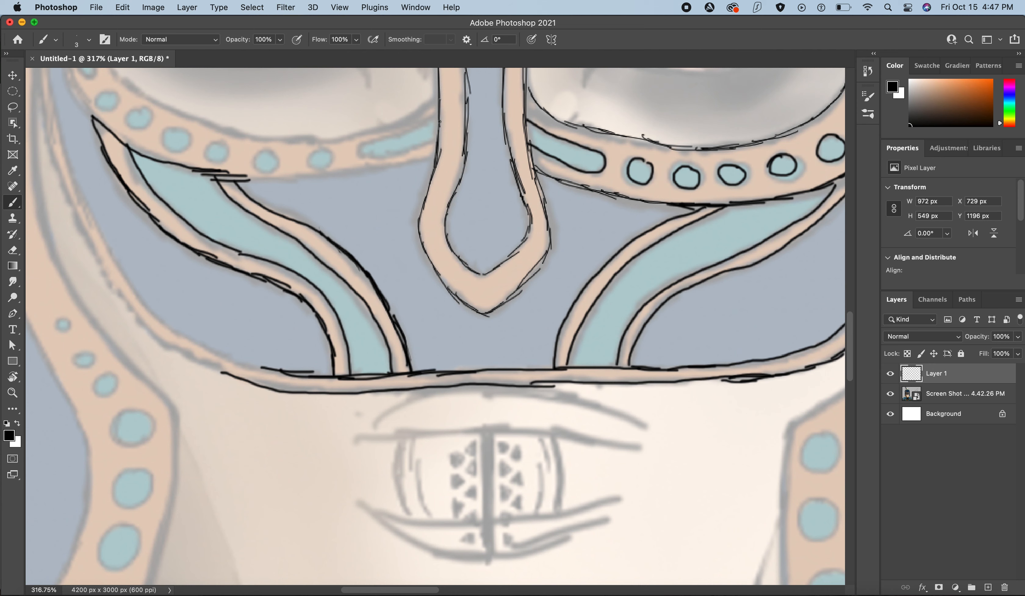
mouse_move(439, 121)
left_mouse_down()
mouse_move(422, 211)
mouse_move(429, 253)
left_mouse_up()
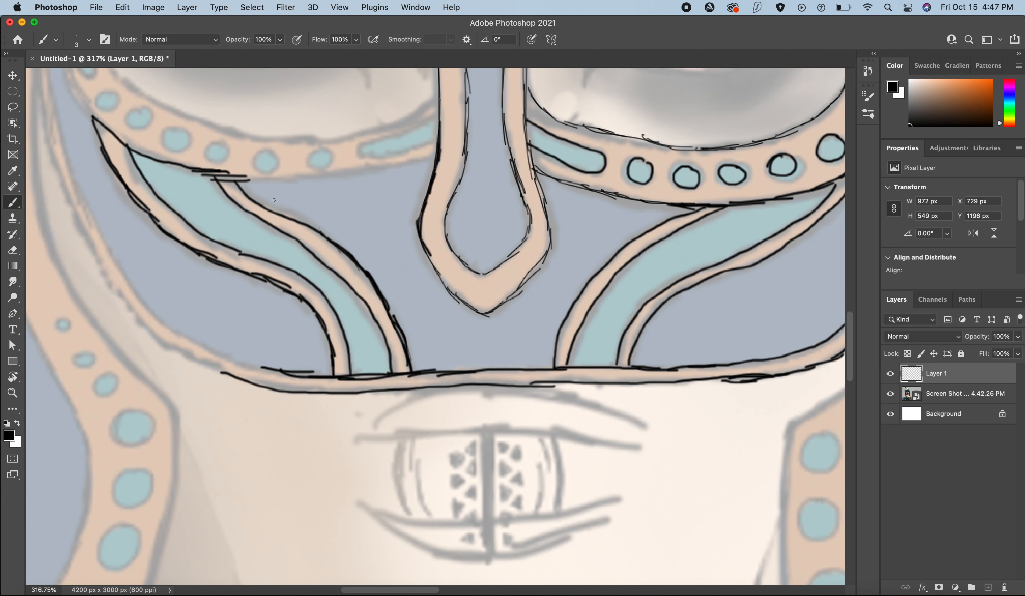
mouse_move(240, 183)
left_mouse_down()
mouse_move(374, 173)
mouse_move(433, 155)
left_mouse_up()
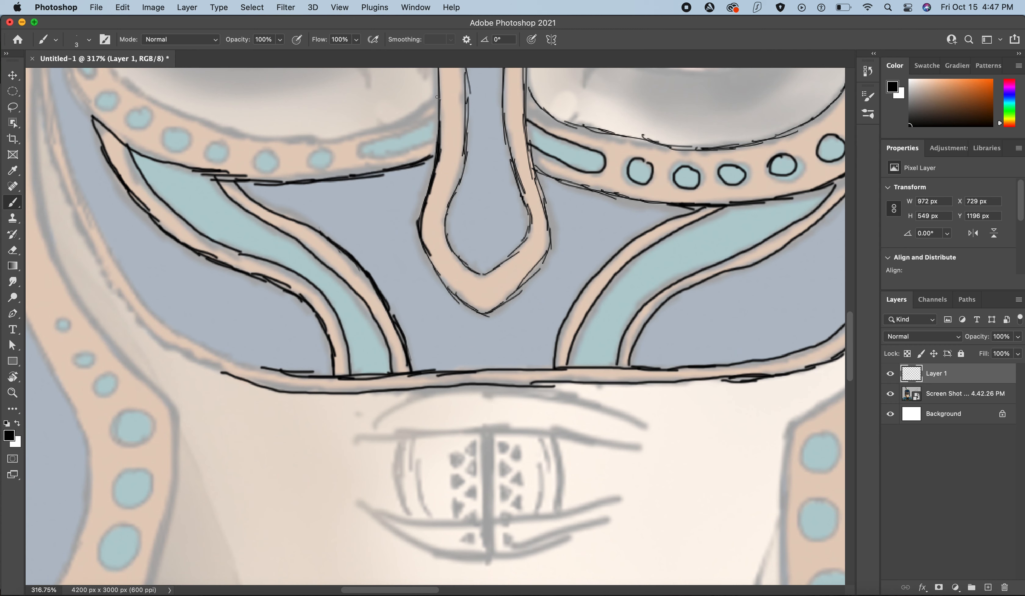
mouse_move(422, 105)
left_mouse_down()
mouse_move(337, 138)
mouse_move(258, 138)
left_mouse_up()
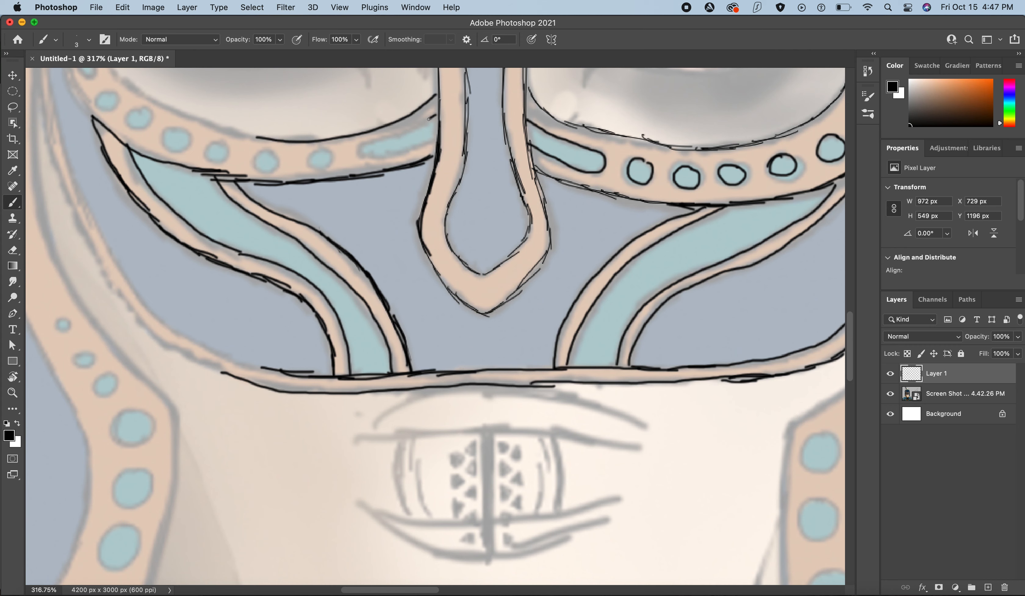
Outline the teal bar and the row of teal dots along the bottom of the left eye rim.
mouse_move(429, 119)
left_mouse_down()
mouse_move(357, 146)
mouse_move(356, 158)
mouse_move(438, 141)
left_mouse_up()
mouse_move(326, 154)
left_mouse_down()
mouse_move(316, 169)
mouse_move(327, 152)
mouse_move(276, 171)
mouse_move(273, 152)
left_mouse_up()
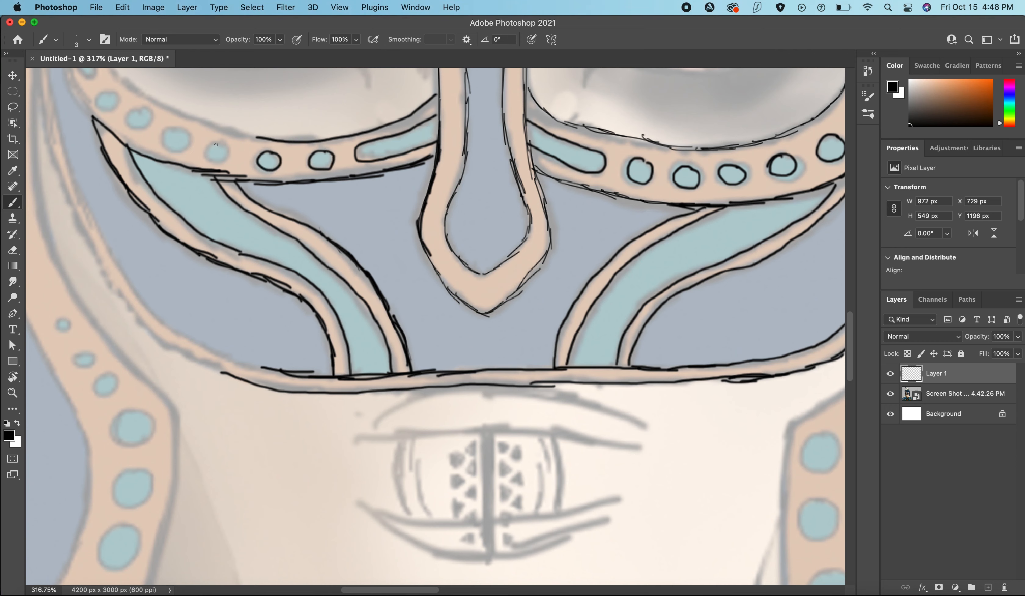
mouse_move(211, 148)
left_mouse_down()
mouse_move(171, 127)
mouse_move(174, 147)
mouse_move(129, 112)
mouse_move(150, 124)
mouse_move(183, 259)
left_mouse_up()
Trace the left eye rim's outer side edge, reworking it with the Eraser and Brush, and trace its inner edge around the eye.
scroll(145, 144, "up", 5)
scroll(146, 144, "up", 2)
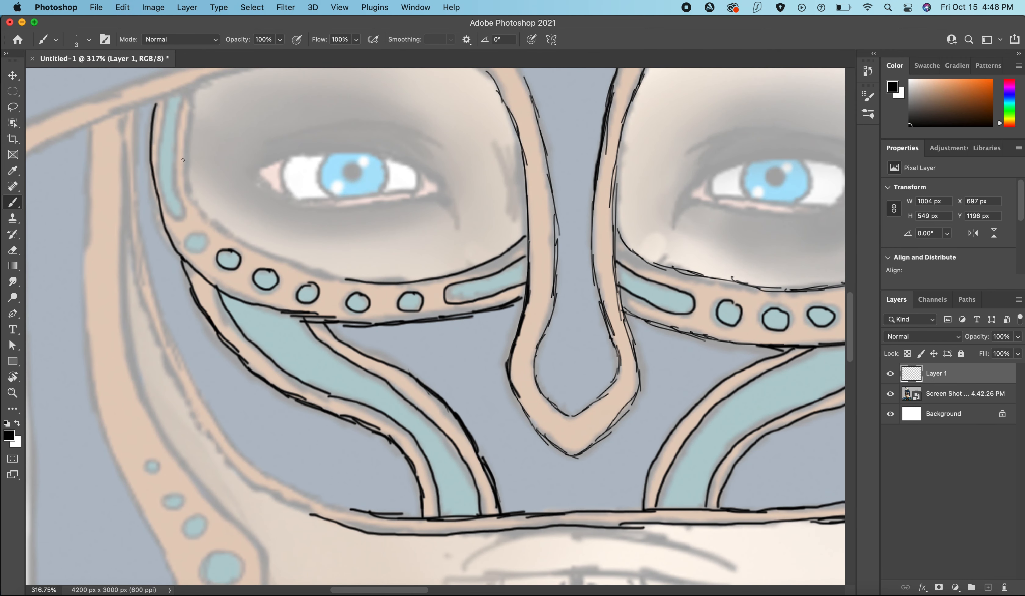
key("e")
left_click_drag(153, 151, 177, 254)
key("b")
mouse_move(150, 151)
left_mouse_down()
mouse_move(162, 228)
mouse_move(154, 190)
mouse_move(180, 248)
mouse_move(170, 239)
mouse_move(175, 213)
mouse_move(191, 260)
left_mouse_up()
mouse_move(194, 89)
left_mouse_down()
mouse_move(187, 168)
mouse_move(189, 150)
mouse_move(208, 220)
mouse_move(193, 198)
mouse_move(279, 264)
mouse_move(358, 283)
left_mouse_up()
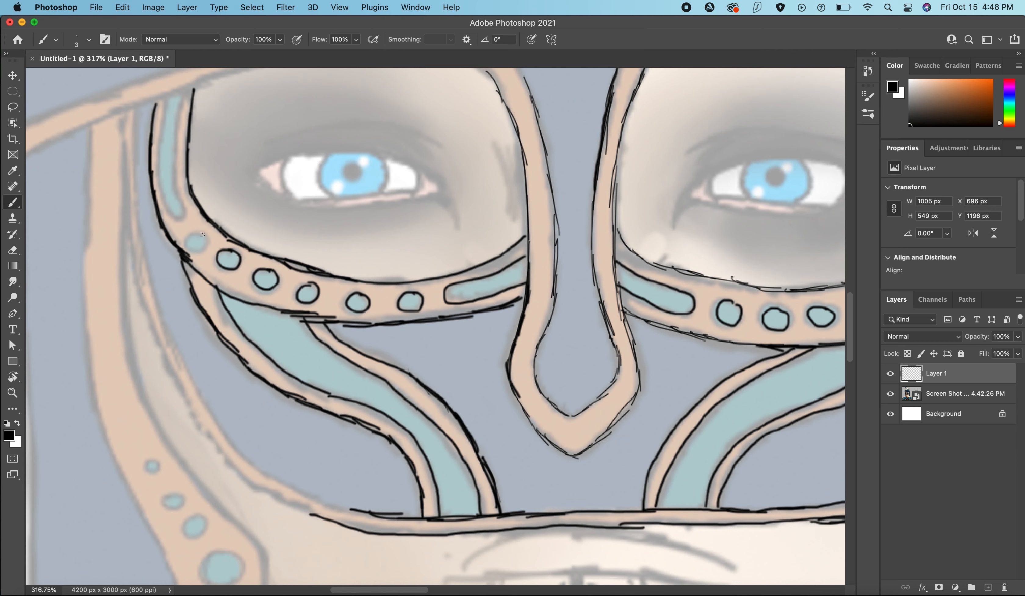
Outline the left eye rim's remaining dot and side teal bar, plus both edges of the narrow border curving down into the mouth band.
mouse_move(203, 234)
left_mouse_down()
mouse_move(196, 250)
mouse_move(206, 234)
left_mouse_up()
mouse_move(179, 108)
left_mouse_down()
mouse_move(183, 218)
mouse_move(163, 192)
mouse_move(163, 102)
mouse_move(138, 166)
mouse_move(136, 141)
mouse_move(151, 308)
mouse_move(248, 465)
mouse_move(375, 512)
left_mouse_up()
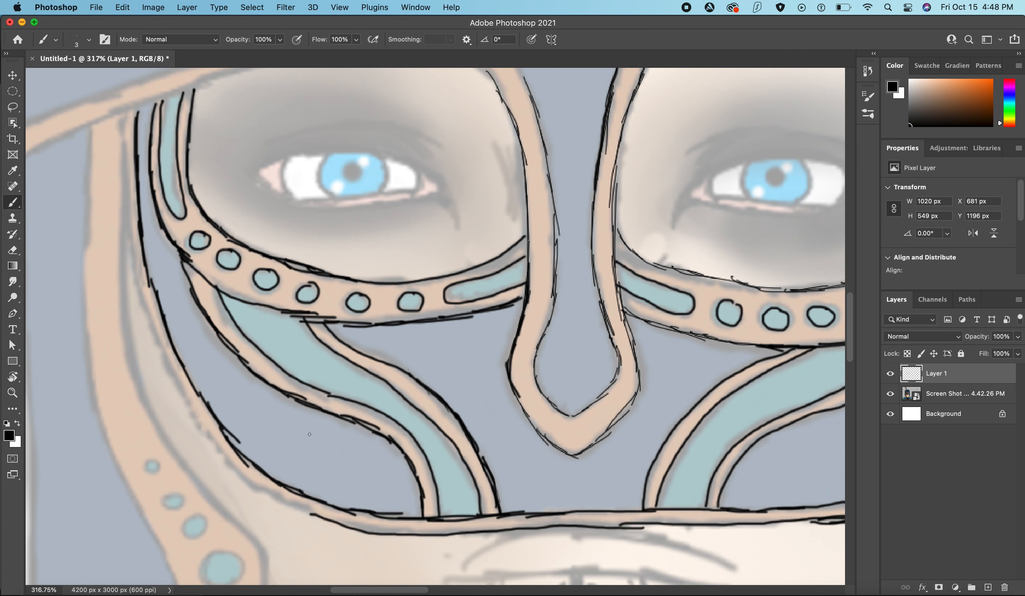
mouse_move(122, 120)
left_mouse_down()
mouse_move(133, 271)
mouse_move(131, 258)
mouse_move(169, 368)
mouse_move(230, 460)
mouse_move(288, 506)
mouse_move(342, 522)
left_mouse_up()
Trace the outer and inner edges of the left cheek strap's upper section, below the forehead band.
scroll(200, 162, "left", 5)
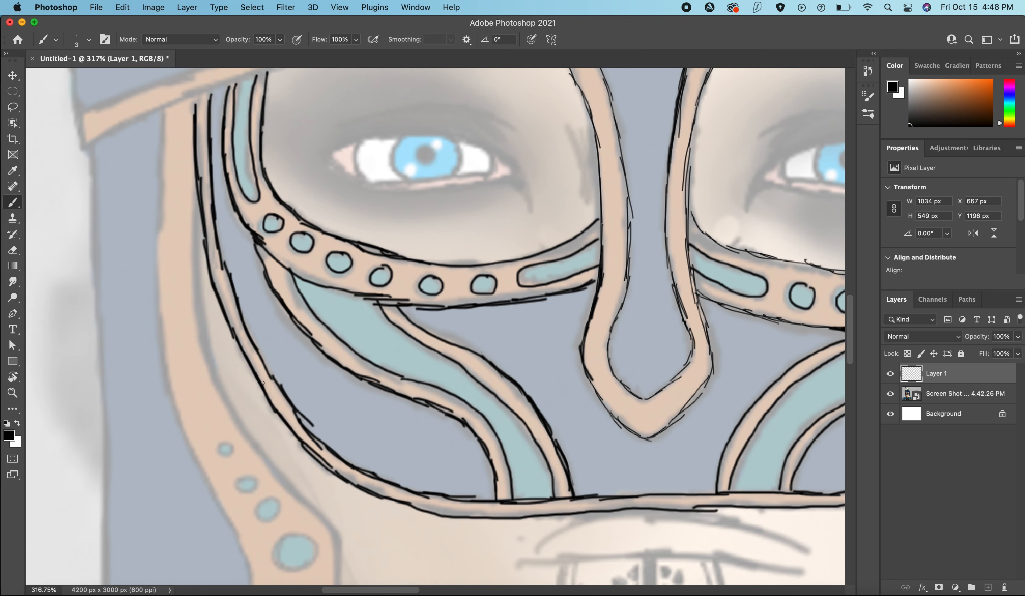
mouse_move(174, 100)
left_mouse_down()
mouse_move(166, 217)
mouse_move(177, 244)
left_mouse_up()
left_click_drag(169, 196, 169, 313)
left_click_drag(170, 262, 174, 355)
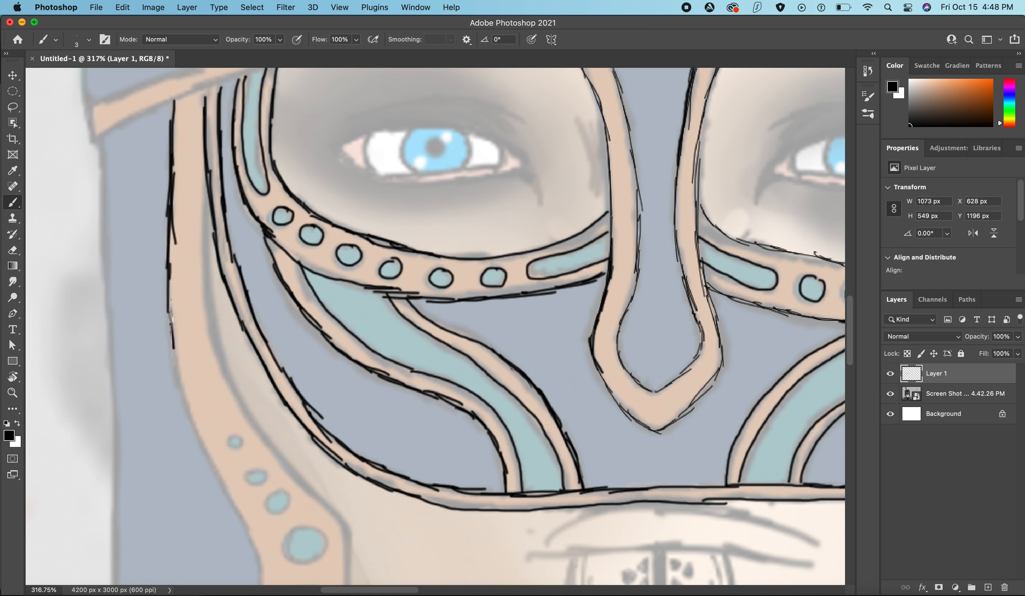
left_click_drag(171, 282, 180, 386)
left_click_drag(214, 170, 202, 290)
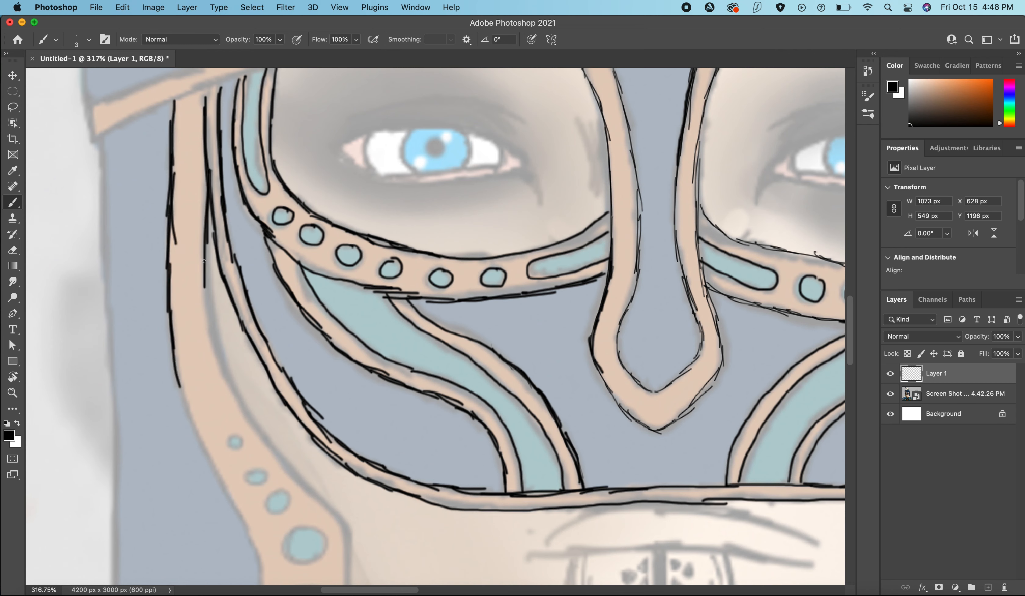
mouse_move(206, 239)
left_mouse_down()
mouse_move(204, 313)
mouse_move(237, 396)
left_mouse_up()
Continue both edges of the left cheek strap past its small dots to the bend beside the mouth band.
scroll(237, 401, "down", 5)
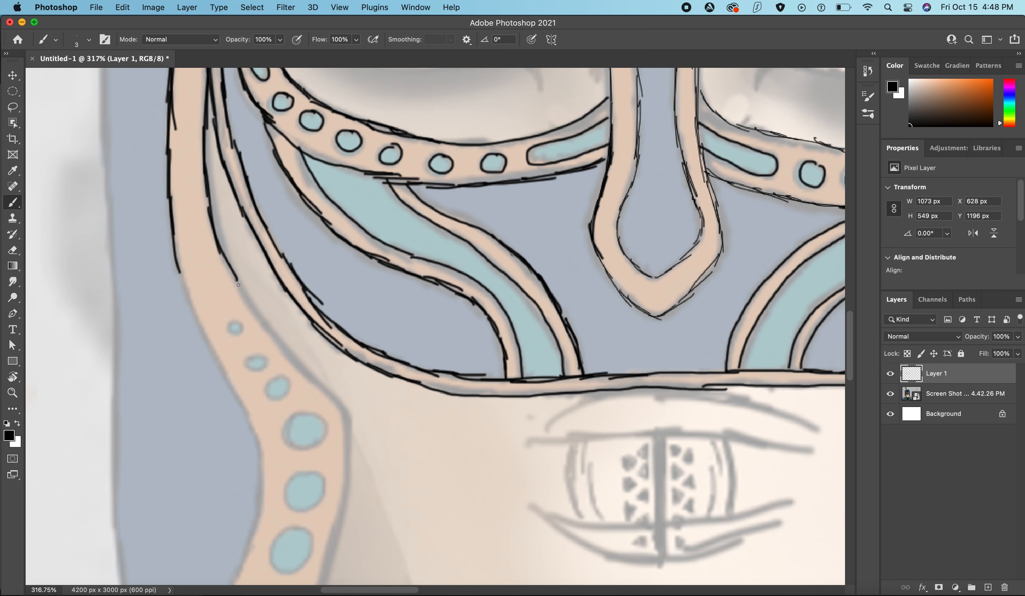
left_click_drag(233, 268, 265, 330)
left_click_drag(232, 275, 286, 354)
left_click_drag(252, 309, 302, 362)
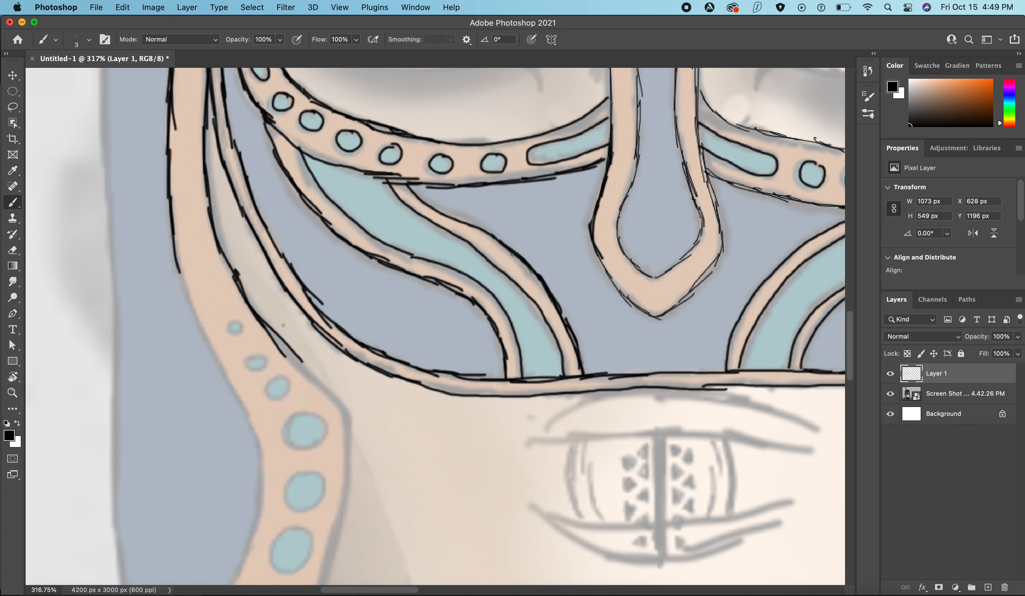
mouse_move(283, 324)
left_mouse_down()
mouse_move(348, 402)
mouse_move(351, 441)
left_mouse_up()
left_click_drag(180, 256, 258, 441)
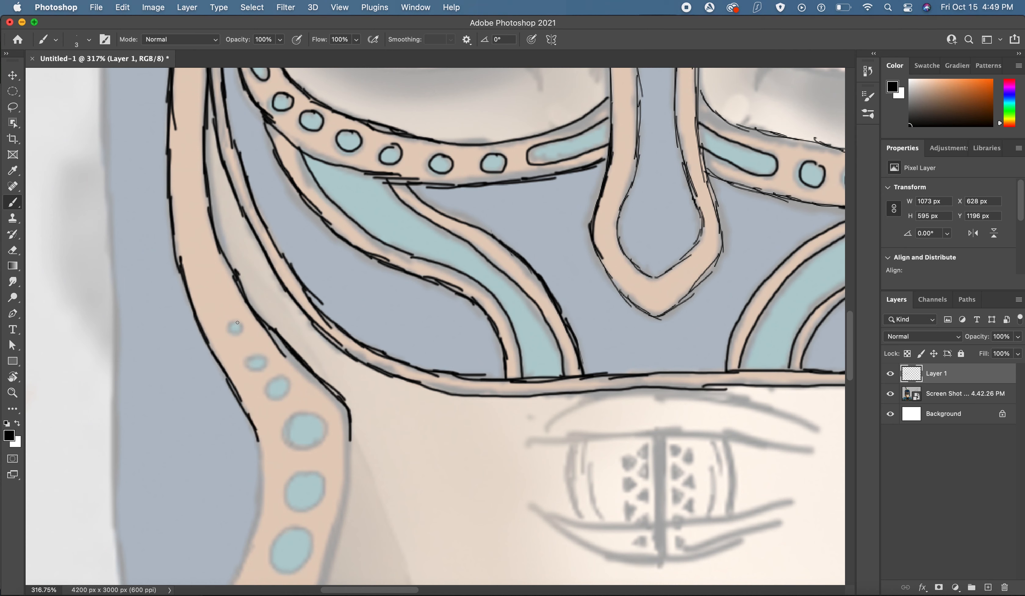
Outline the first five teal dots on the left cheek strap and extend the strap's outer edge below the bend.
mouse_move(238, 323)
left_mouse_down()
mouse_move(247, 365)
mouse_move(264, 355)
mouse_move(269, 397)
mouse_move(290, 380)
left_mouse_up()
scroll(289, 380, "down", 5)
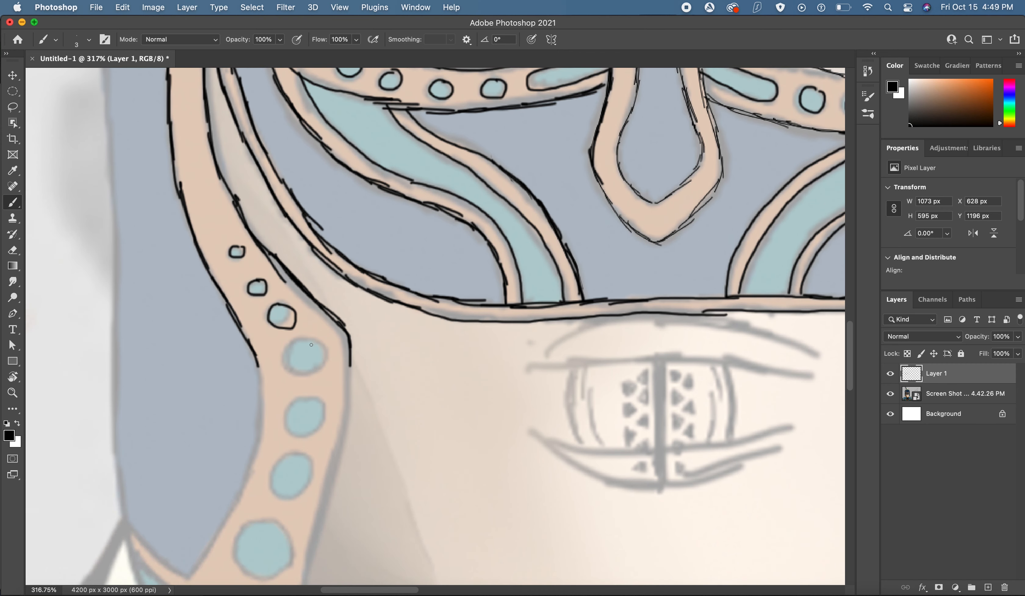
mouse_move(312, 340)
left_mouse_down()
mouse_move(286, 354)
mouse_move(308, 340)
mouse_move(264, 411)
mouse_move(252, 463)
left_mouse_up()
mouse_move(311, 399)
left_mouse_down()
mouse_move(292, 418)
mouse_move(321, 413)
mouse_move(299, 428)
mouse_move(310, 404)
left_mouse_up()
Trace the left cheek strap's inner edge from the bend down to its pointed tip.
scroll(354, 276, "down", 7)
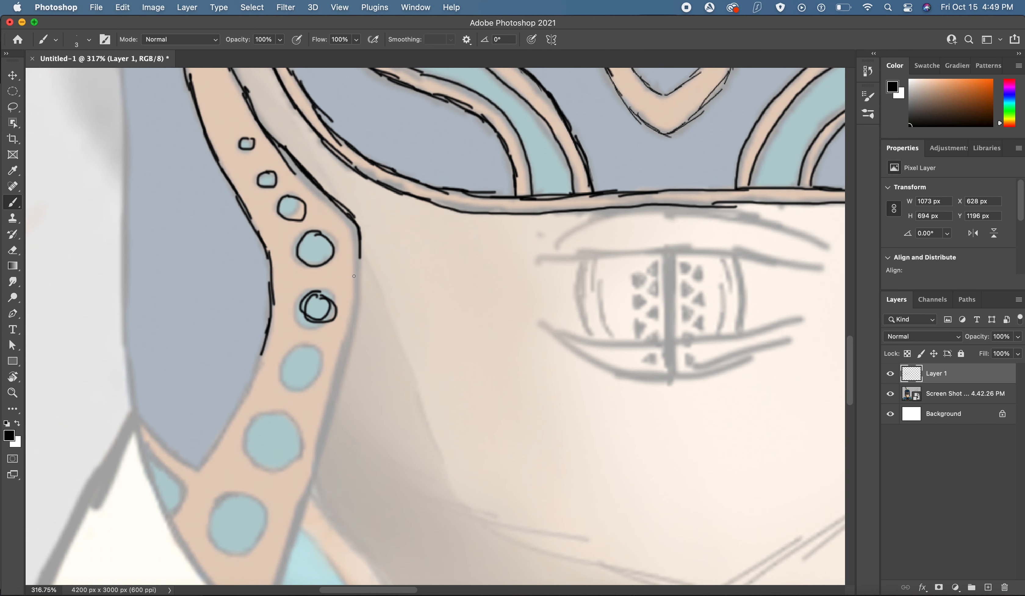
left_click_drag(359, 251, 342, 386)
left_click_drag(352, 333, 332, 412)
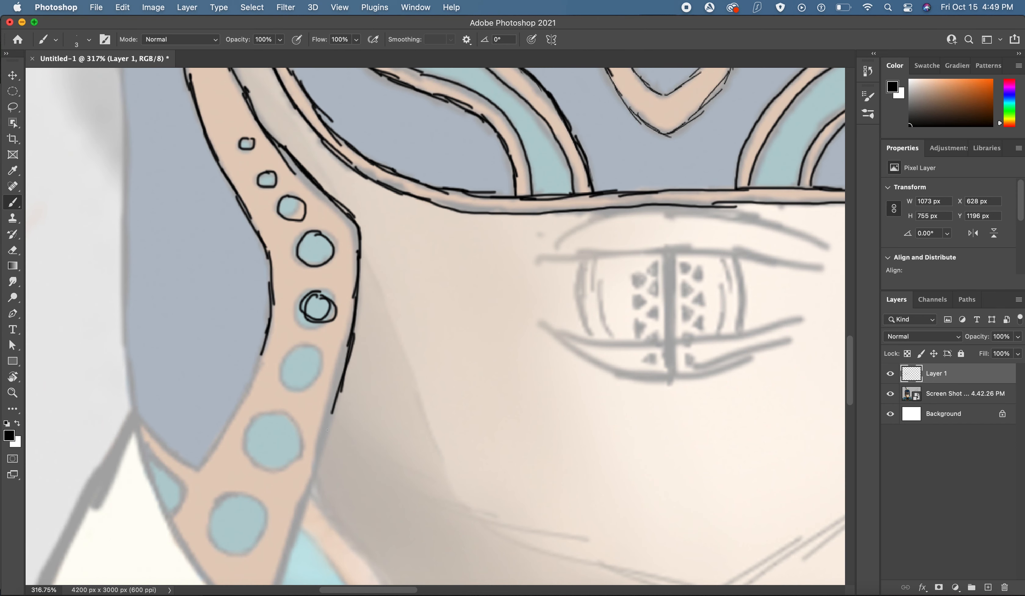
scroll(332, 410, "down", 3)
scroll(335, 369, "down", 5)
left_click_drag(354, 259, 326, 347)
left_click_drag(342, 288, 316, 375)
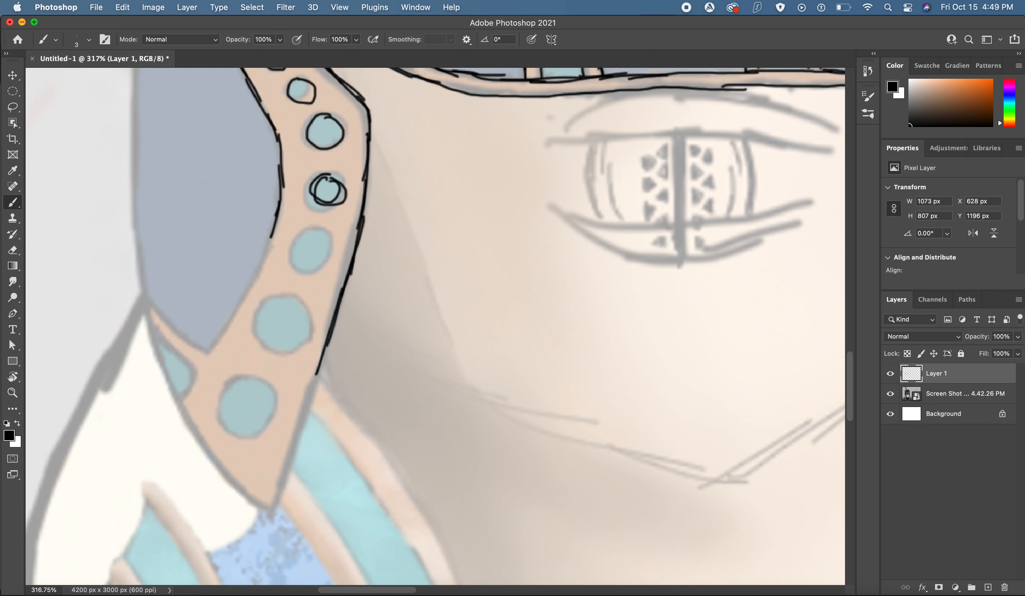
left_click_drag(328, 338, 303, 420)
left_click_drag(320, 370, 273, 508)
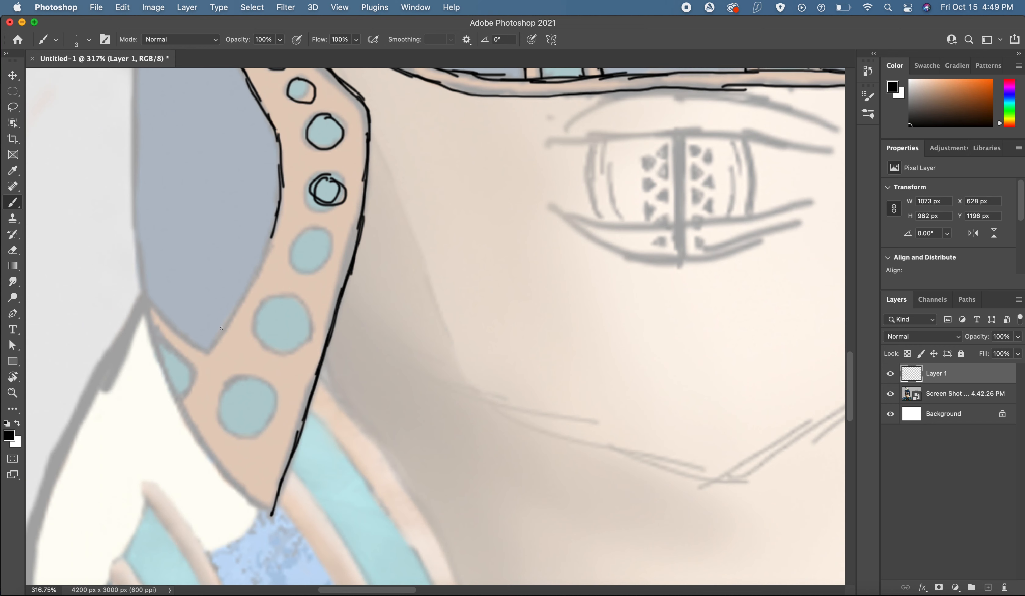
Trace the outer edge of the left cheek strap's pointed end from the helmet's side corner to the tip.
mouse_move(142, 299)
left_mouse_down()
mouse_move(180, 419)
mouse_move(216, 465)
left_mouse_up()
left_click_drag(191, 435, 266, 513)
left_click_drag(226, 479, 257, 506)
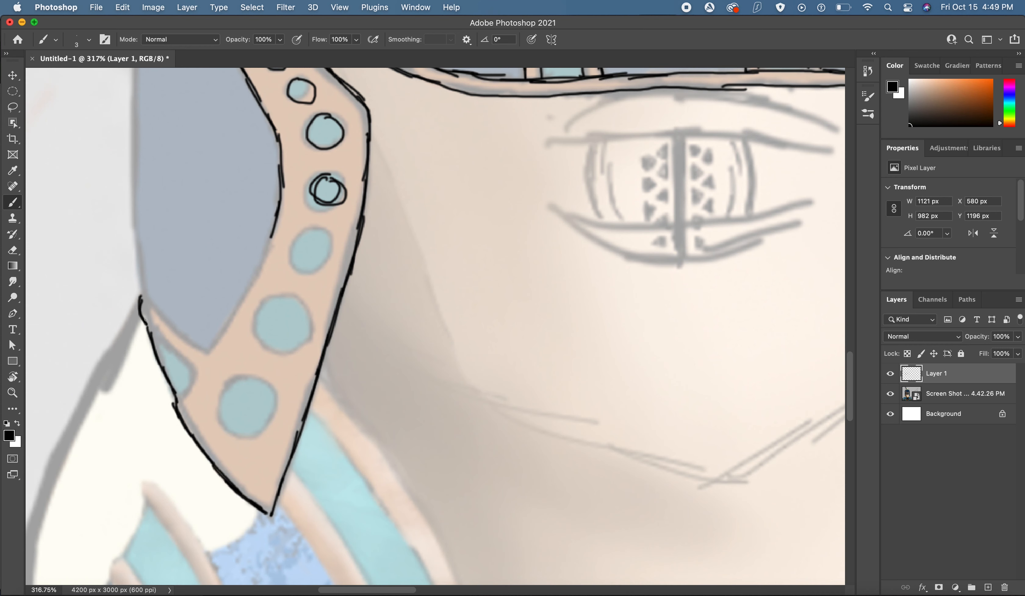
Outline the strap's partial teal circle, the notch edge above it, and the remaining large teal dots.
mouse_move(144, 321)
left_mouse_down()
mouse_move(178, 359)
mouse_move(183, 392)
left_mouse_up()
mouse_move(147, 296)
left_mouse_down()
mouse_move(208, 352)
mouse_move(249, 297)
mouse_move(275, 219)
mouse_move(325, 257)
mouse_move(317, 232)
left_mouse_up()
mouse_move(282, 295)
left_mouse_down()
mouse_move(261, 341)
mouse_move(310, 327)
mouse_move(276, 288)
left_mouse_up()
mouse_move(250, 381)
left_mouse_down()
mouse_move(219, 399)
mouse_move(258, 431)
mouse_move(275, 383)
mouse_move(248, 369)
left_mouse_up()
Trace the lower edge of the lower forehead band and the helmet's left side edge down to the cheek strap.
scroll(282, 337, "up", 15)
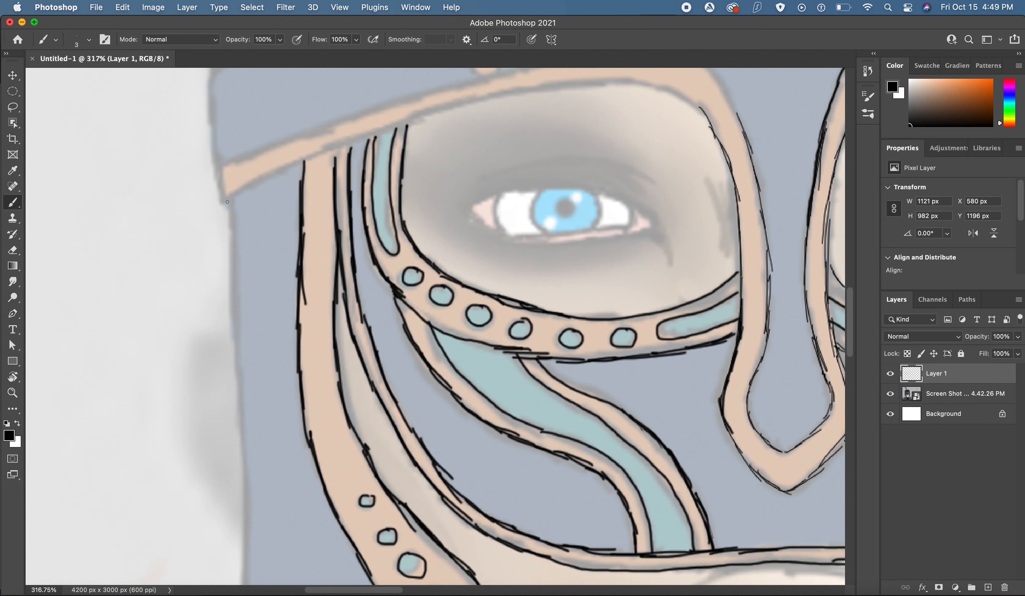
mouse_move(227, 202)
left_mouse_down()
mouse_move(325, 150)
mouse_move(479, 99)
left_mouse_up()
left_click_drag(231, 206, 238, 370)
mouse_move(238, 371)
left_mouse_down()
mouse_move(247, 257)
mouse_move(254, 356)
left_mouse_up()
scroll(255, 351, "down", 5)
left_click_drag(252, 241, 257, 386)
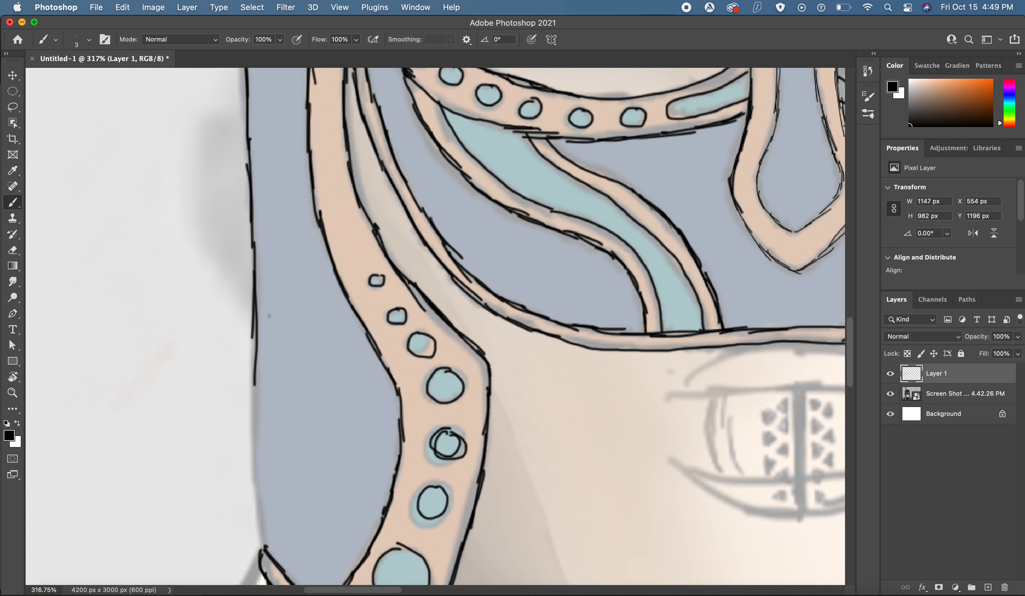
scroll(260, 305, "down", 5)
left_click_drag(257, 267, 260, 444)
Trace the edges of the dotted panel and the teal stripe borders between the two forehead bands above the left eye.
scroll(263, 375, "up", 5)
scroll(264, 376, "up", 15)
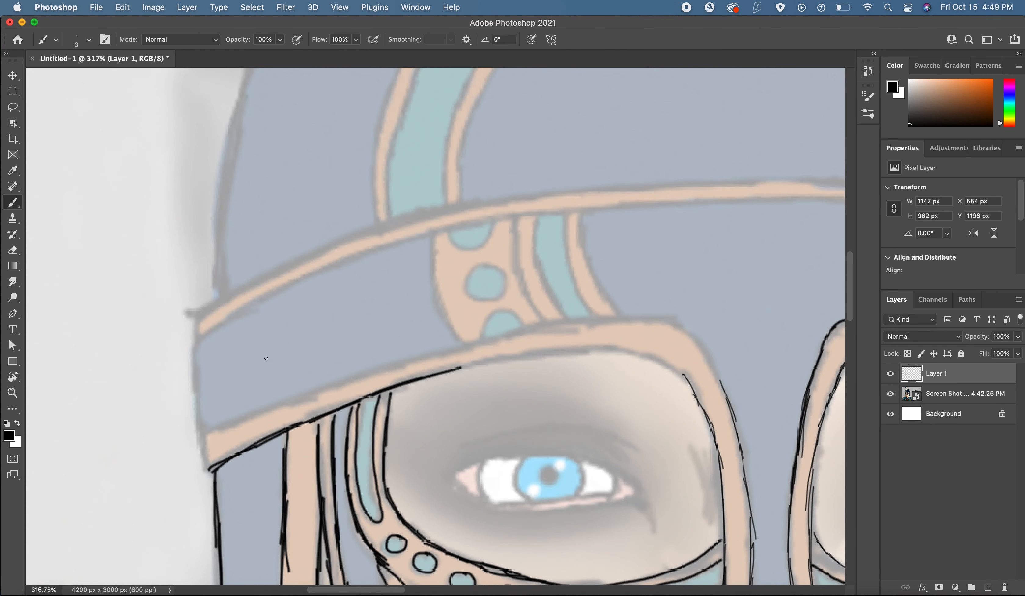
left_click_drag(436, 265, 466, 345)
mouse_move(520, 220)
left_mouse_down()
mouse_move(524, 282)
mouse_move(541, 322)
left_mouse_up()
mouse_move(541, 217)
left_mouse_down()
mouse_move(541, 285)
mouse_move(565, 321)
left_mouse_up()
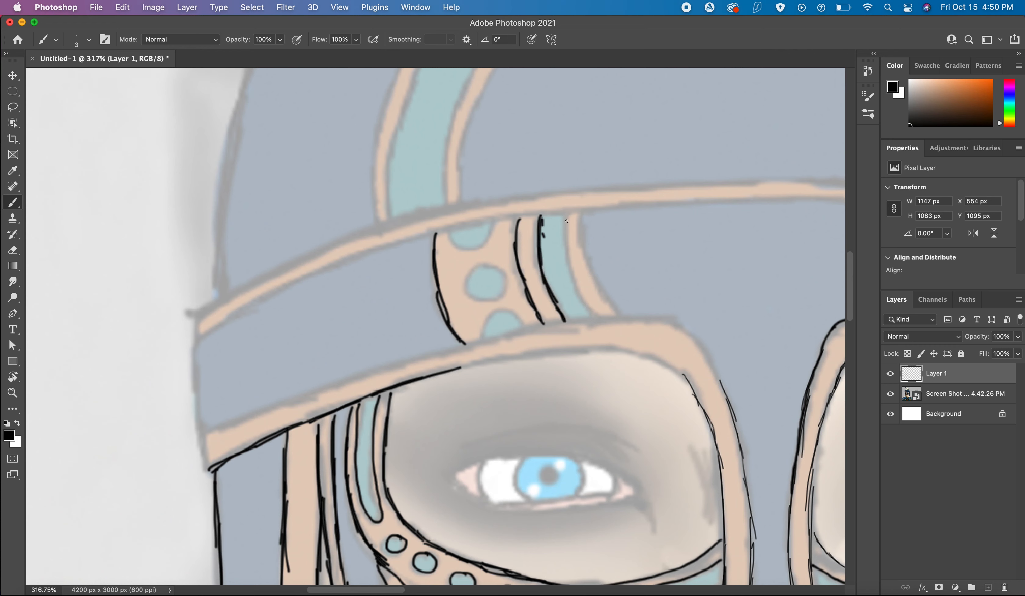
left_click_drag(567, 221, 600, 317)
mouse_move(587, 217)
left_mouse_down()
mouse_move(591, 264)
mouse_move(626, 309)
left_mouse_up()
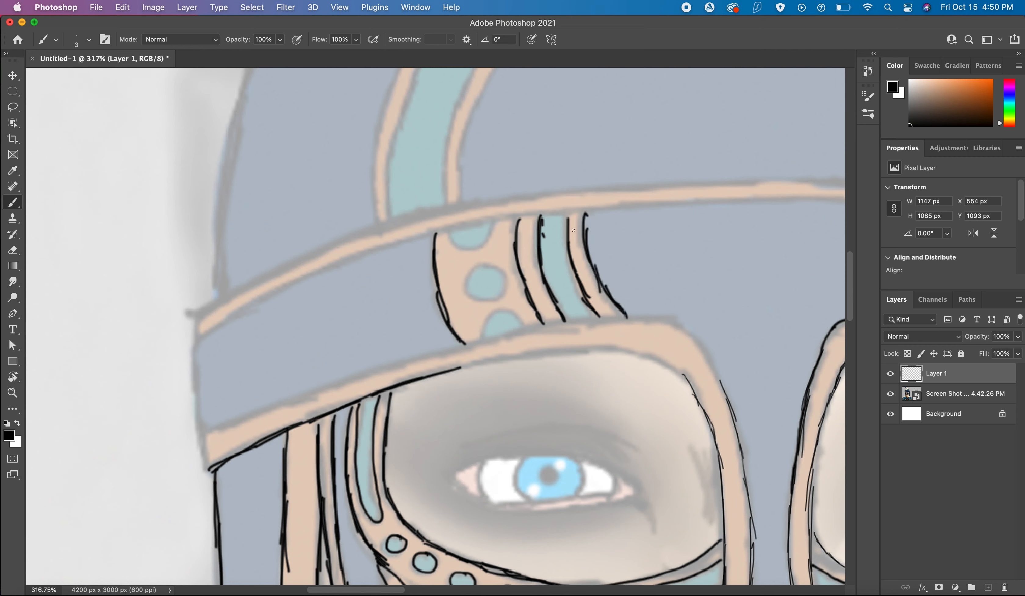
Outline the three teal circles in the dotted panel between the forehead bands.
mouse_move(451, 231)
left_mouse_down()
mouse_move(483, 248)
mouse_move(491, 224)
left_mouse_up()
mouse_move(479, 264)
left_mouse_down()
mouse_move(497, 293)
mouse_move(486, 265)
left_mouse_up()
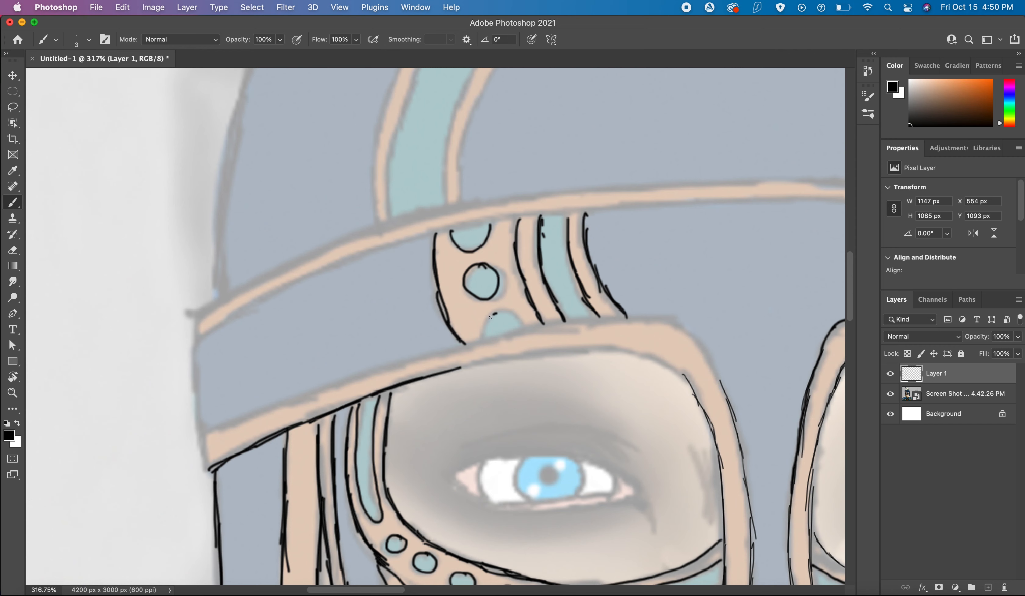
mouse_move(491, 317)
left_mouse_down()
mouse_move(484, 340)
mouse_move(512, 313)
left_mouse_up()
Trace the lower forehead band's left end and upper edge over the left eye, plus the eye opening's upper inner edge.
mouse_move(201, 454)
left_mouse_down()
mouse_move(213, 467)
mouse_move(201, 439)
mouse_move(340, 381)
mouse_move(572, 319)
mouse_move(655, 313)
mouse_move(698, 341)
mouse_move(722, 399)
left_mouse_up()
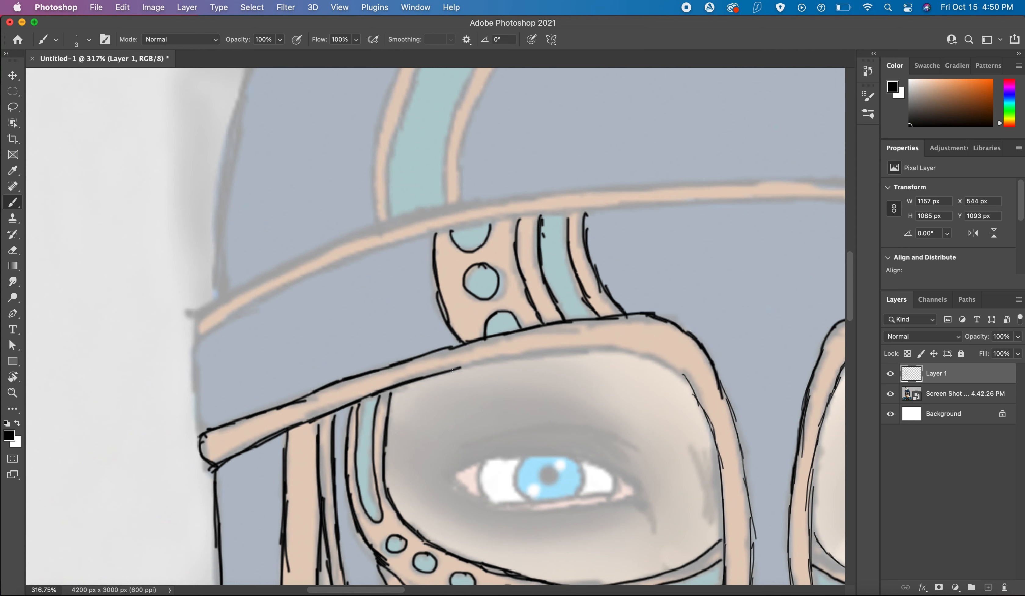
mouse_move(451, 370)
left_mouse_down()
mouse_move(626, 349)
mouse_move(679, 368)
mouse_move(696, 393)
left_mouse_up()
left_click_drag(684, 374, 700, 403)
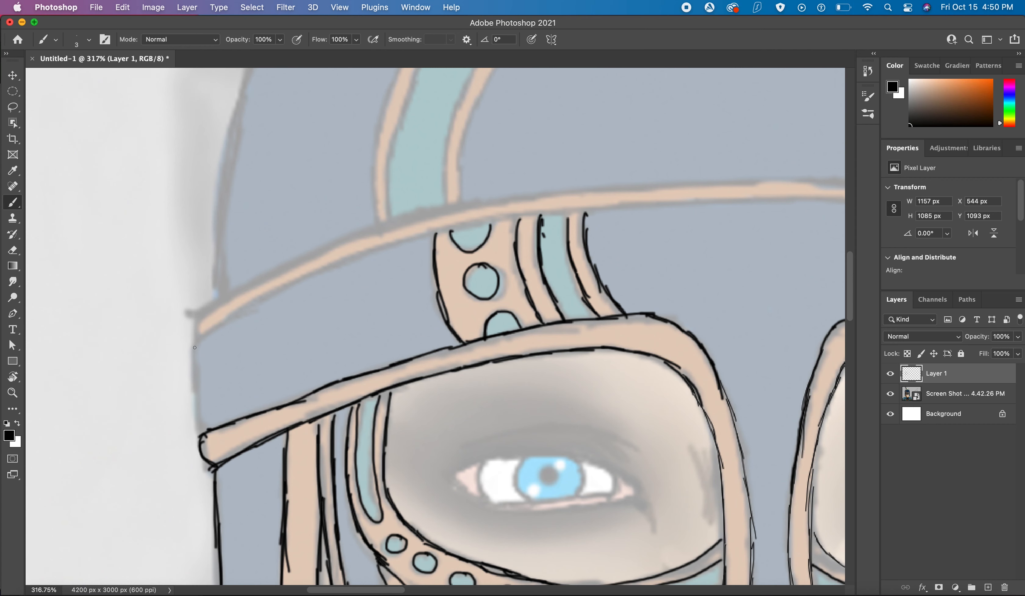
Trace the helmet's side edge between the forehead bands and the left portion of the upper band's top and bottom edges.
left_click_drag(194, 347, 206, 430)
mouse_move(196, 346)
left_mouse_down()
mouse_move(194, 319)
mouse_move(266, 276)
mouse_move(426, 210)
mouse_move(495, 200)
left_mouse_up()
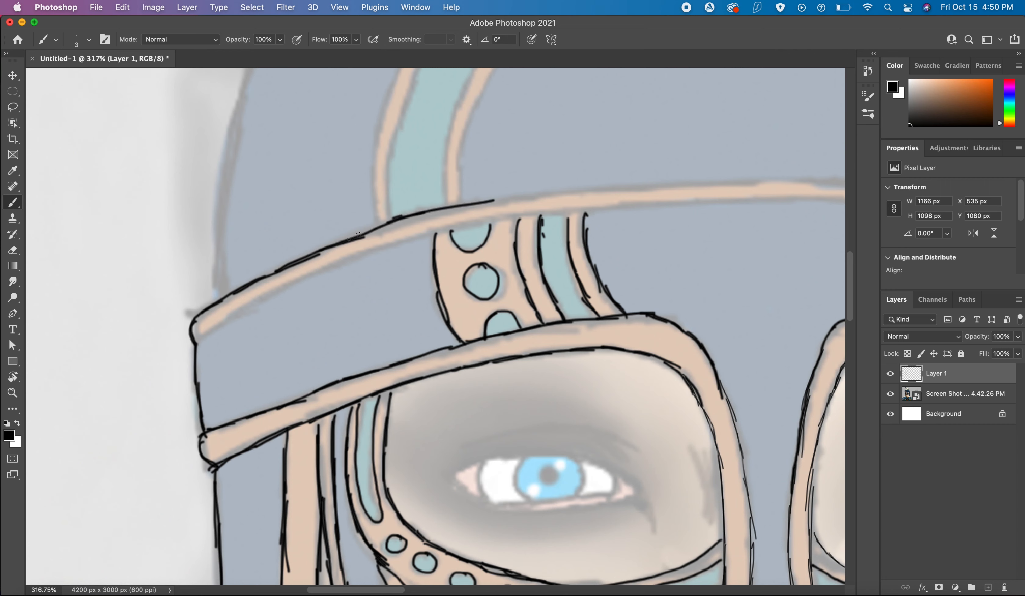
left_click_drag(349, 239, 567, 194)
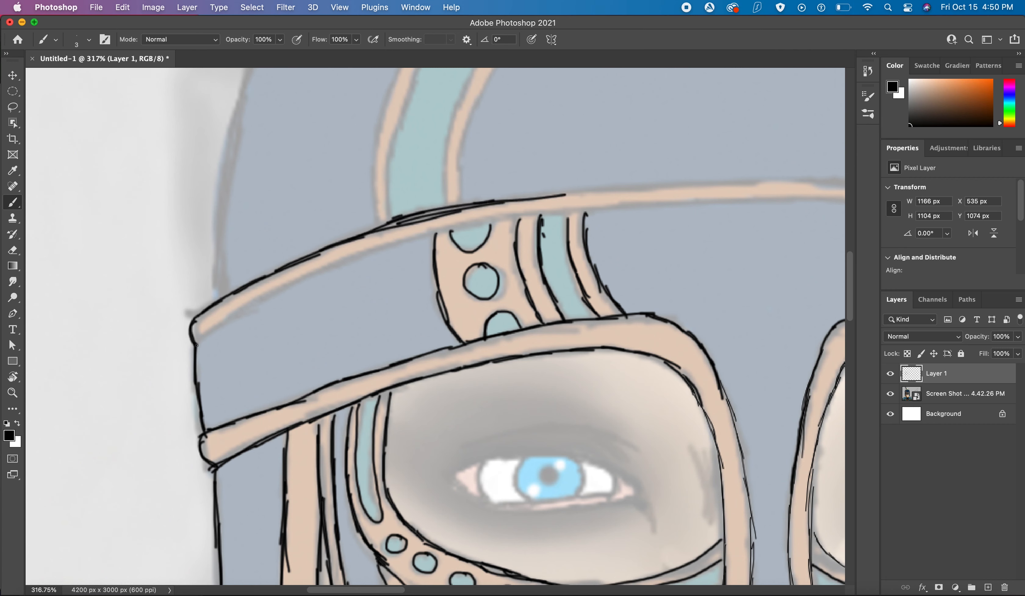
mouse_move(196, 345)
left_mouse_down()
mouse_move(289, 279)
mouse_move(401, 242)
mouse_move(632, 207)
left_mouse_up()
Extend the upper forehead band's top edge toward the center of the helmet.
scroll(491, 213, "right", 5)
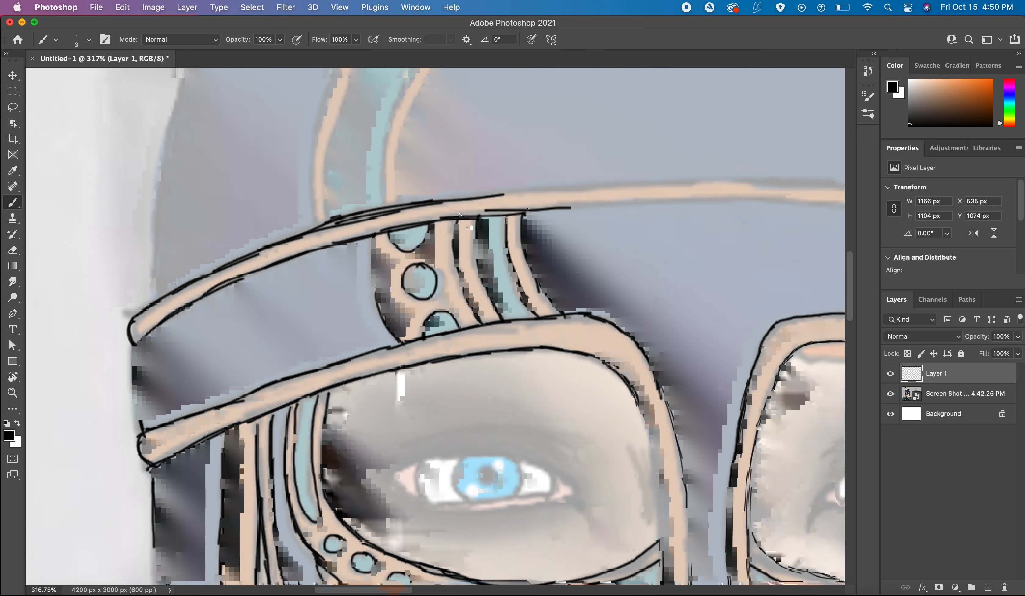
scroll(460, 214, "right", 4)
scroll(371, 234, "up", 2)
left_click_drag(410, 229, 588, 213)
left_click_drag(550, 211, 571, 212)
left_click_drag(573, 212, 679, 217)
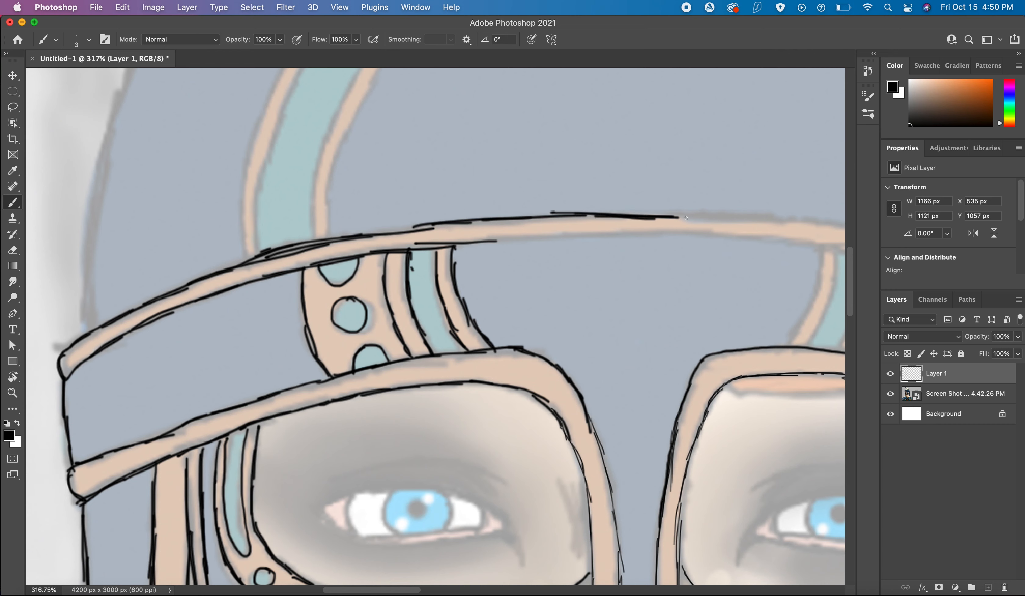
mouse_move(605, 229)
left_mouse_down()
mouse_move(581, 227)
mouse_move(670, 214)
mouse_move(622, 230)
mouse_move(569, 223)
mouse_move(593, 234)
left_mouse_up()
Erase and redraw the doubled line on the upper forehead band's top edge, and extend that edge across the forehead.
key("e")
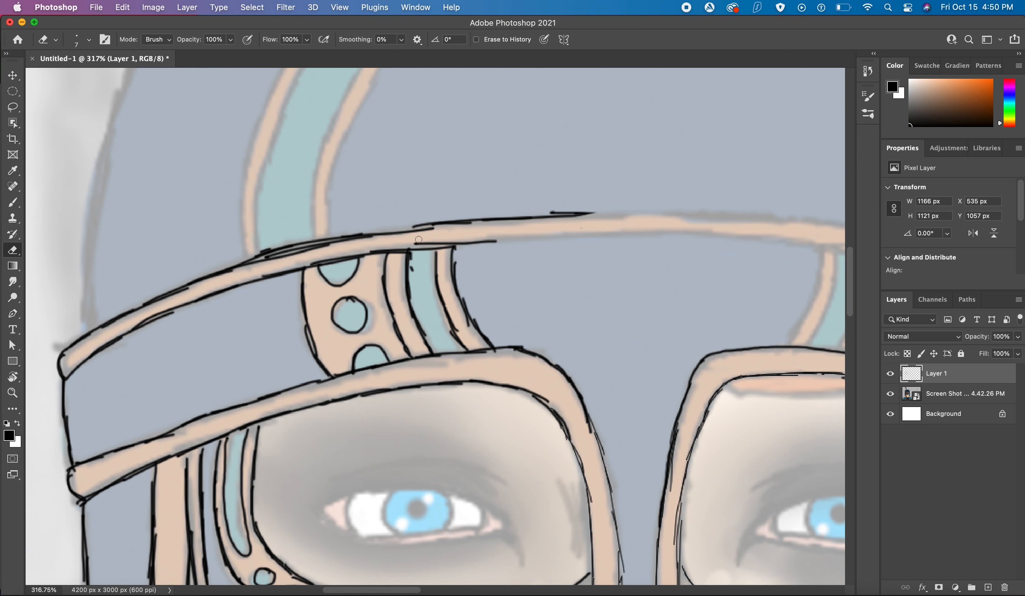
left_click_drag(257, 252, 386, 227)
key("b")
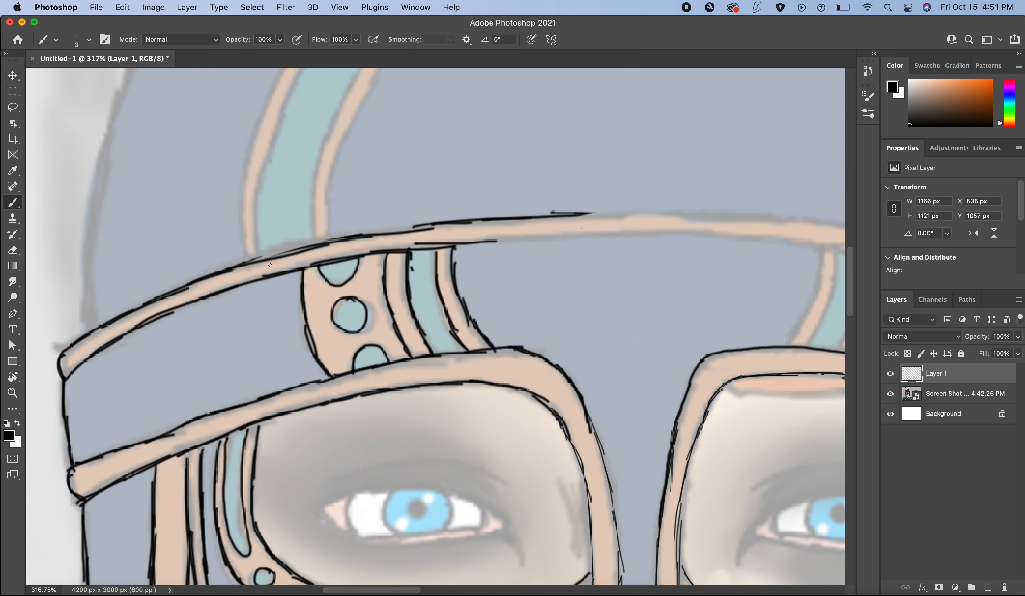
left_click_drag(248, 261, 350, 240)
left_click_drag(571, 214, 781, 219)
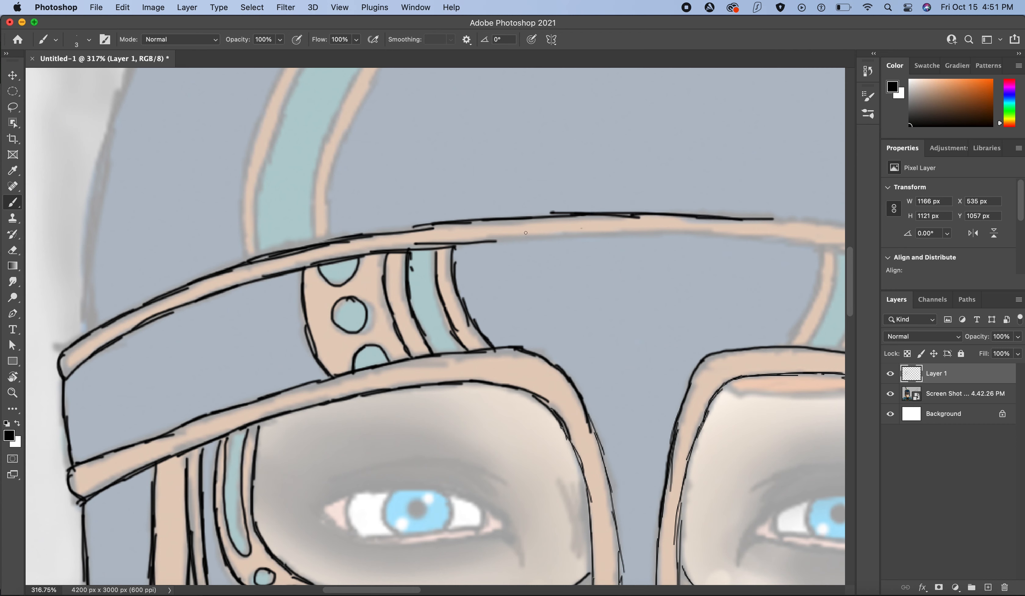
Trace the upper forehead band's bottom edge across the center and the curved stripe lines of the strap above the right-hand eye.
left_click_drag(509, 235, 773, 238)
scroll(755, 225, "right", 10)
scroll(755, 225, "down", 2)
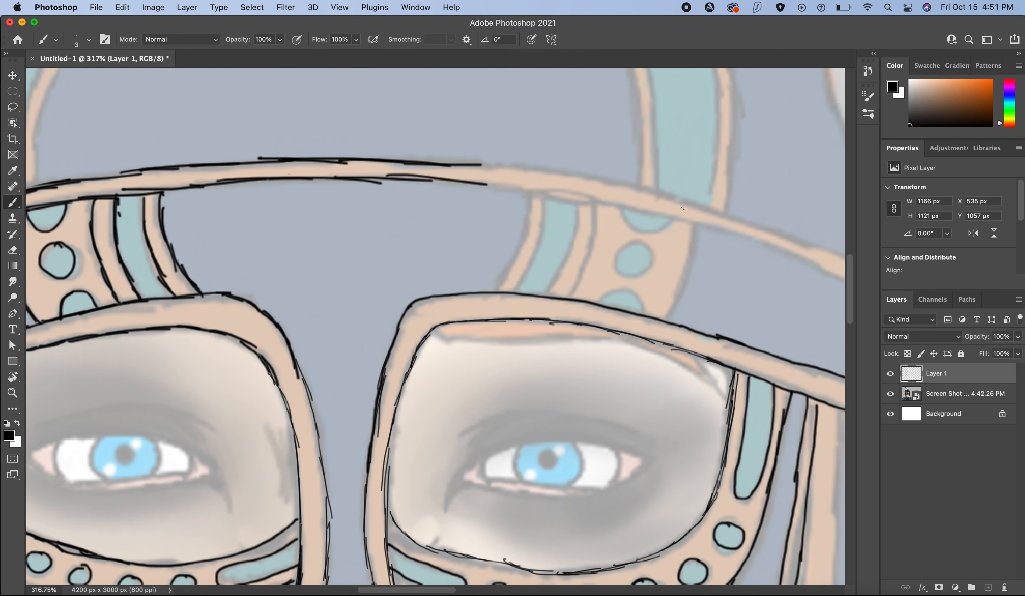
left_click_drag(518, 207, 492, 286)
left_click_drag(531, 216, 502, 302)
left_click_drag(567, 225, 536, 304)
mouse_move(584, 216)
left_mouse_down()
mouse_move(576, 276)
mouse_move(559, 307)
left_mouse_up()
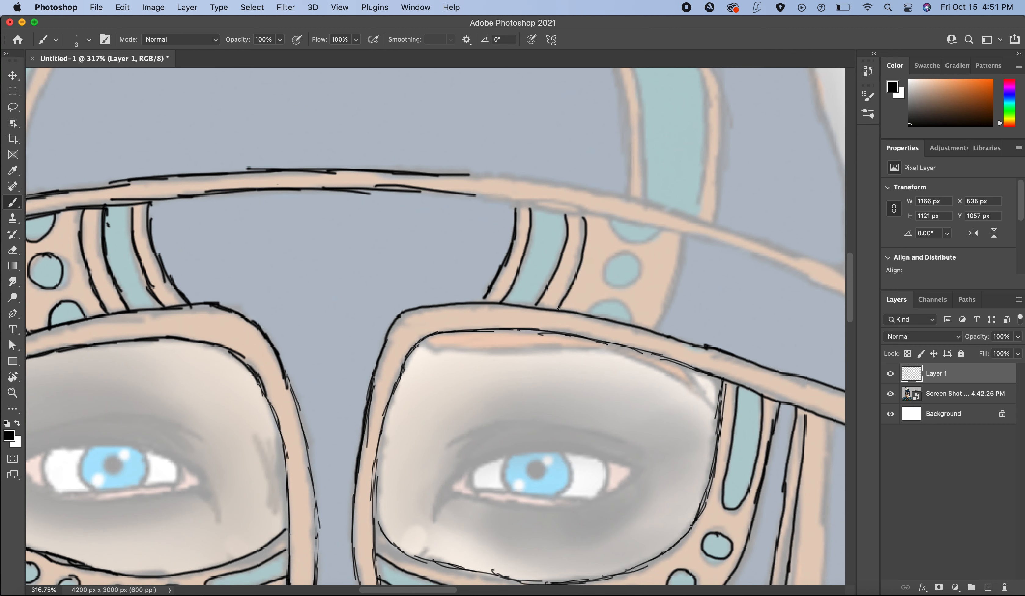
Outline the outer edge of the strap above the right-hand eye and the three round studs on it.
left_click_drag(683, 233, 658, 326)
left_click_drag(589, 311, 622, 304)
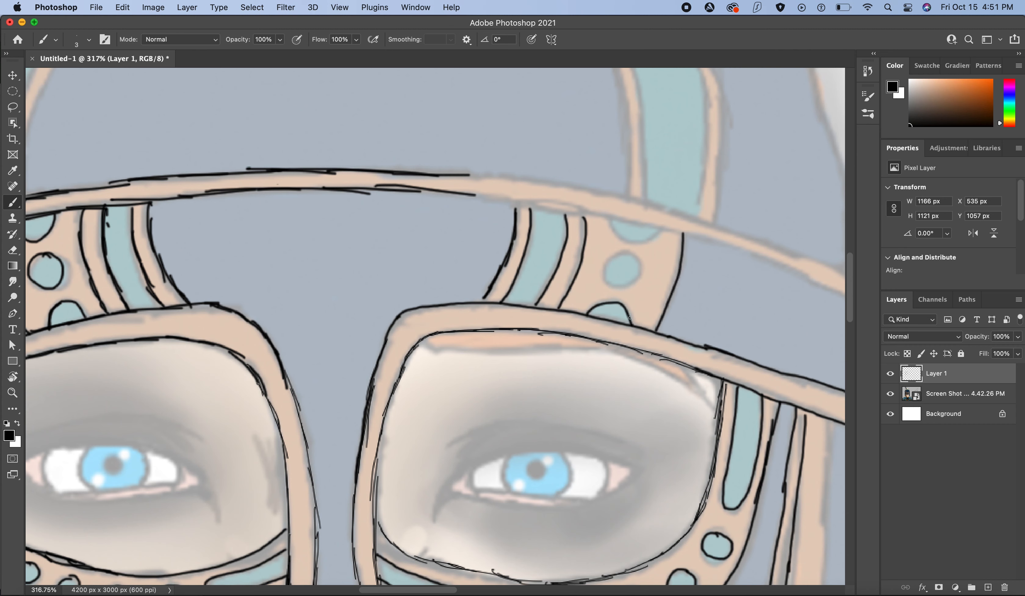
mouse_move(626, 259)
left_mouse_down()
mouse_move(612, 286)
mouse_move(640, 270)
left_mouse_up()
left_click_drag(612, 220, 629, 246)
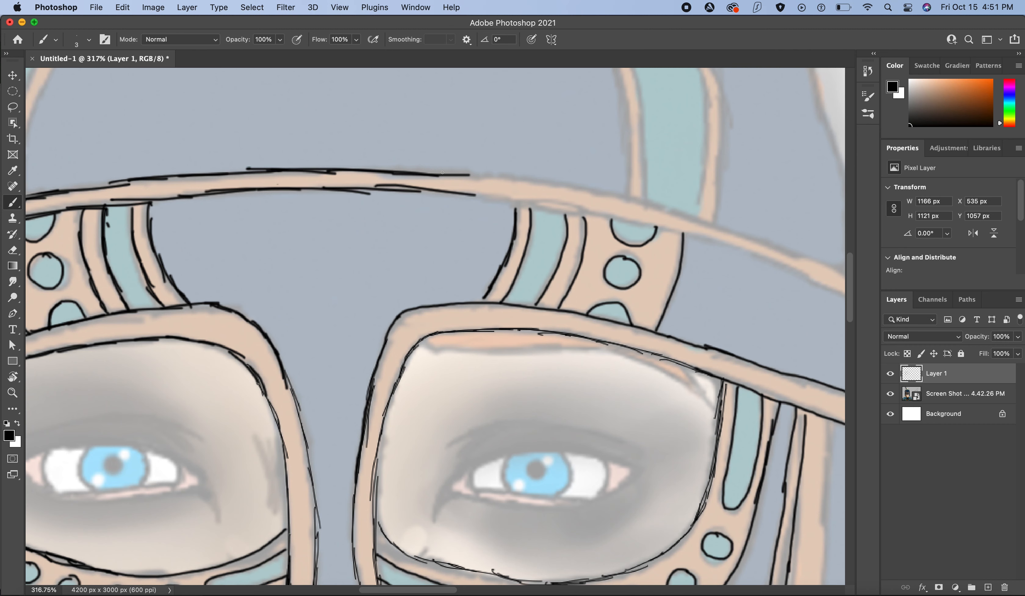
Extend the upper forehead band's top edge from the center past the strap above the right-hand eye.
left_click_drag(459, 175, 534, 179)
left_click_drag(478, 177, 556, 187)
mouse_move(505, 182)
left_mouse_down()
mouse_move(643, 199)
mouse_move(697, 224)
left_mouse_up()
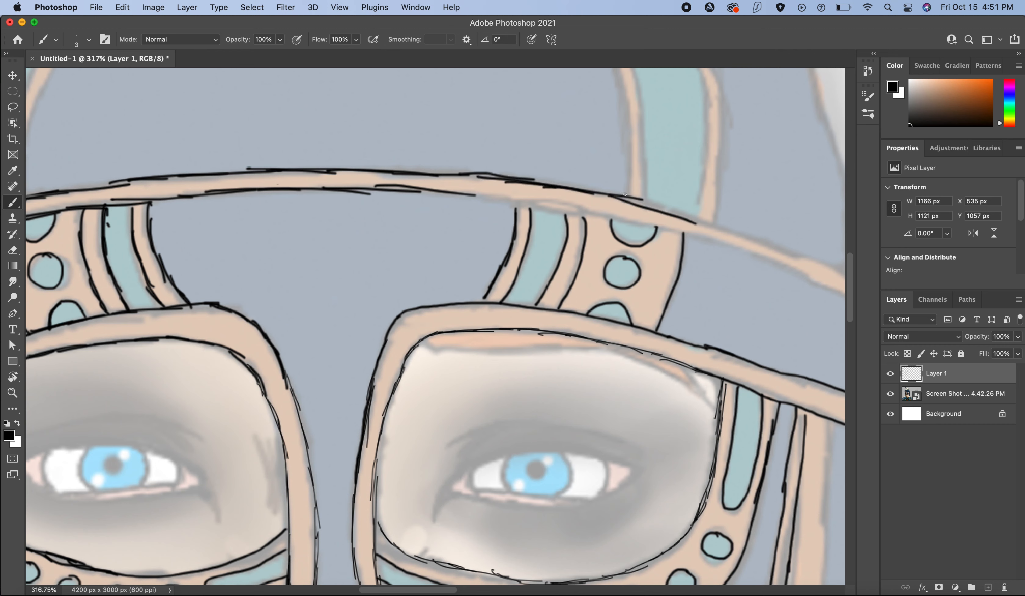
left_click_drag(622, 192, 750, 242)
left_click_drag(677, 204, 773, 247)
Erase the doubled line on the upper forehead band's top edge and redraw it as one line toward the helmet's right side.
key("e")
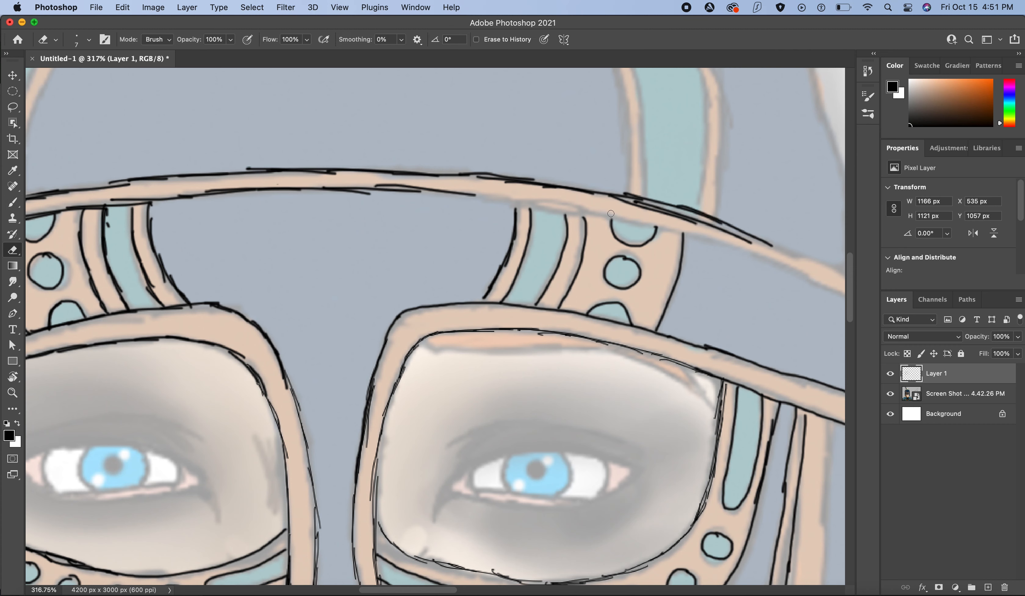
mouse_move(630, 202)
left_mouse_down()
mouse_move(769, 246)
mouse_move(649, 192)
mouse_move(616, 196)
mouse_move(708, 216)
left_mouse_up()
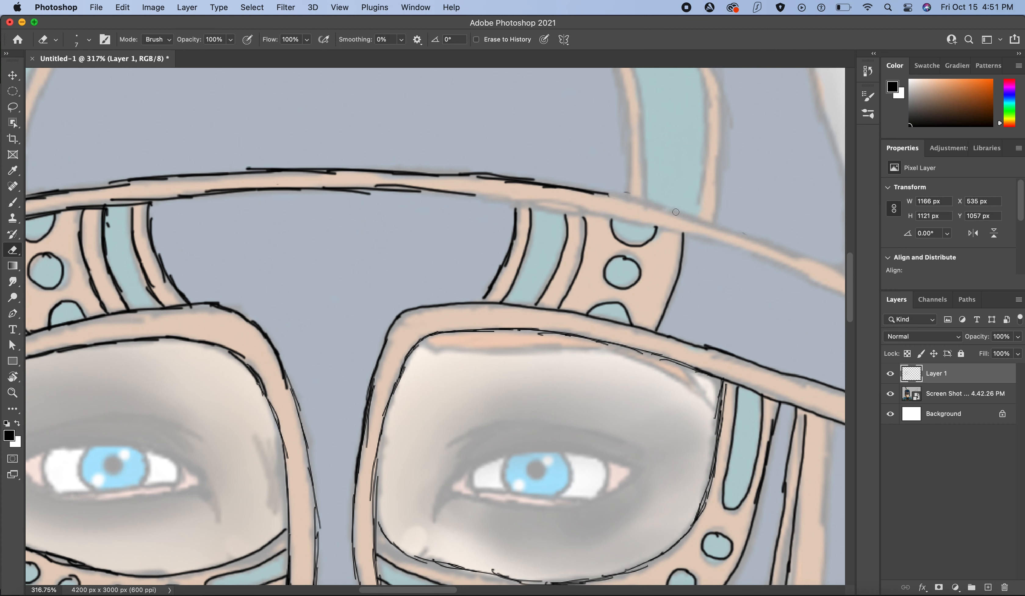
key("b")
left_click_drag(598, 191, 698, 220)
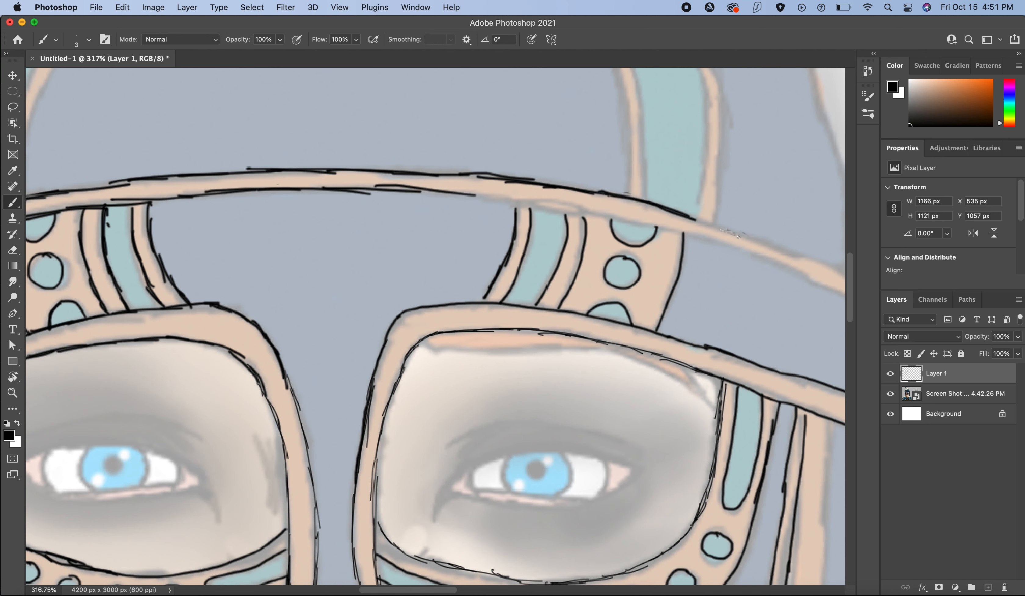
left_click(767, 247, "shift")
Trace the right half of the upper forehead band's bottom edge, its right end and the helmet side edge between the bands.
mouse_move(486, 198)
left_mouse_down()
mouse_move(559, 207)
mouse_move(530, 206)
mouse_move(732, 252)
left_mouse_up()
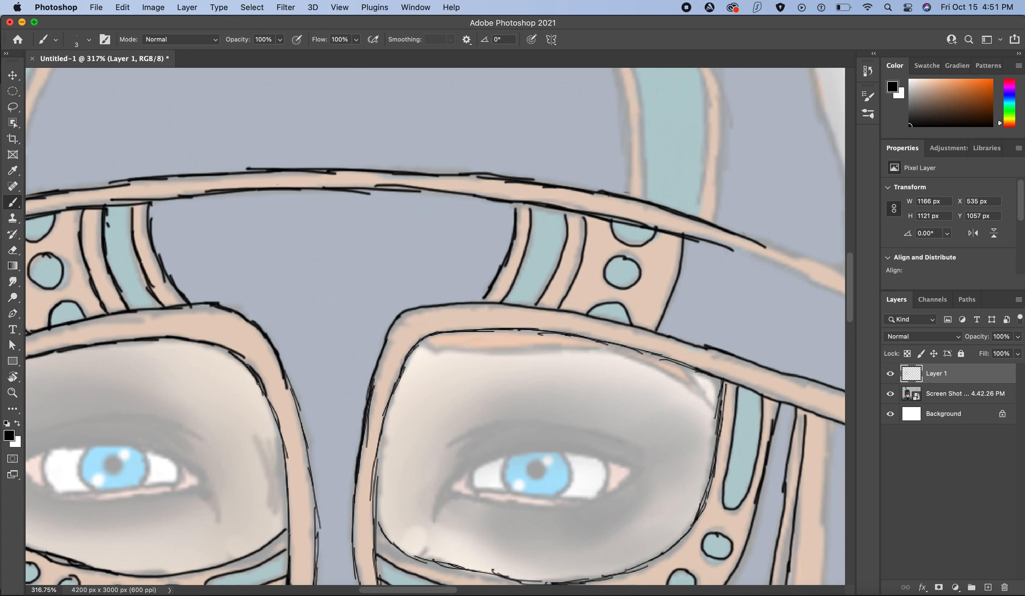
left_click_drag(662, 235, 708, 249)
scroll(624, 187, "right", 5)
mouse_move(624, 186)
left_mouse_down()
mouse_move(742, 233)
mouse_move(741, 345)
left_mouse_up()
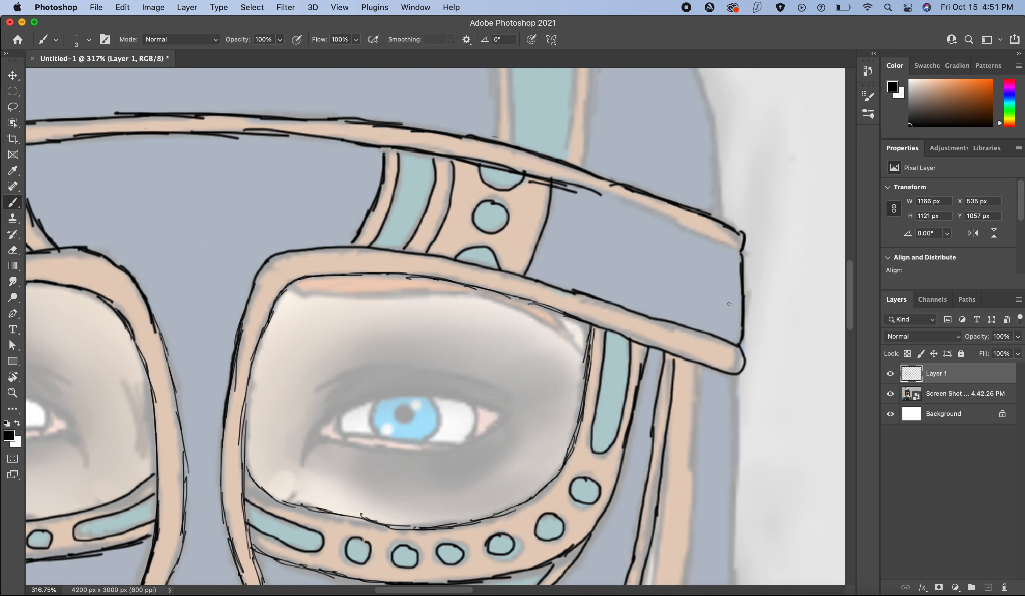
left_click_drag(592, 197, 709, 235)
left_click_drag(655, 209, 740, 245)
Trace the upper inner edge of the long side strap descending from the lower forehead band beside the right-hand eye.
scroll(740, 244, "down", 3)
scroll(561, 199, "down", 10)
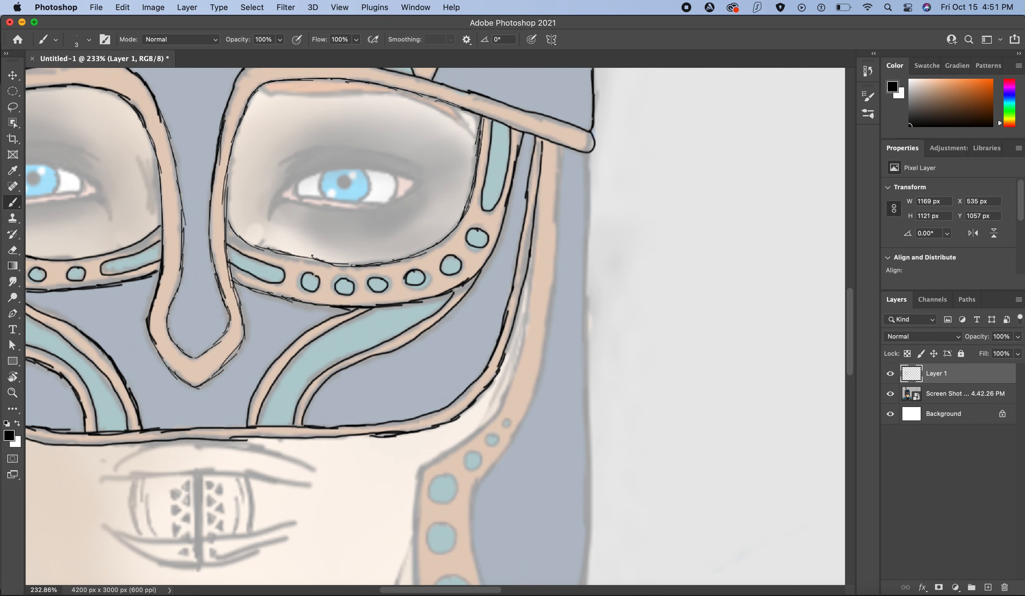
left_click_drag(541, 153, 525, 253)
left_click_drag(540, 185, 530, 268)
left_click_drag(534, 229, 521, 318)
left_click_drag(528, 273, 521, 319)
Continue the side strap's inner edge around the corner and down the inner side of the right cheek guard.
scroll(521, 319, "down", 5)
scroll(512, 221, "down", 2)
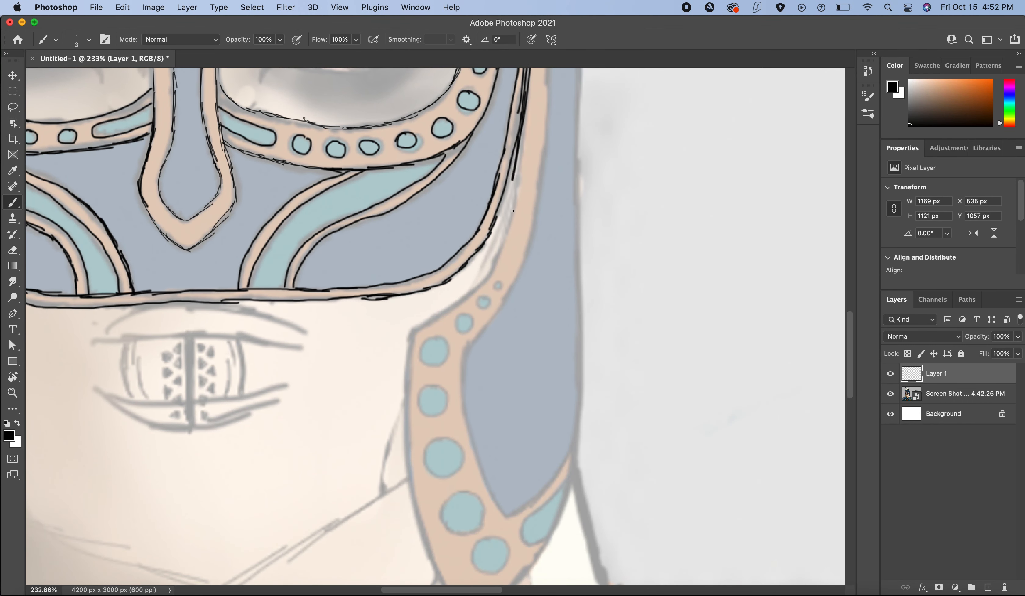
scroll(532, 184, "up", 5)
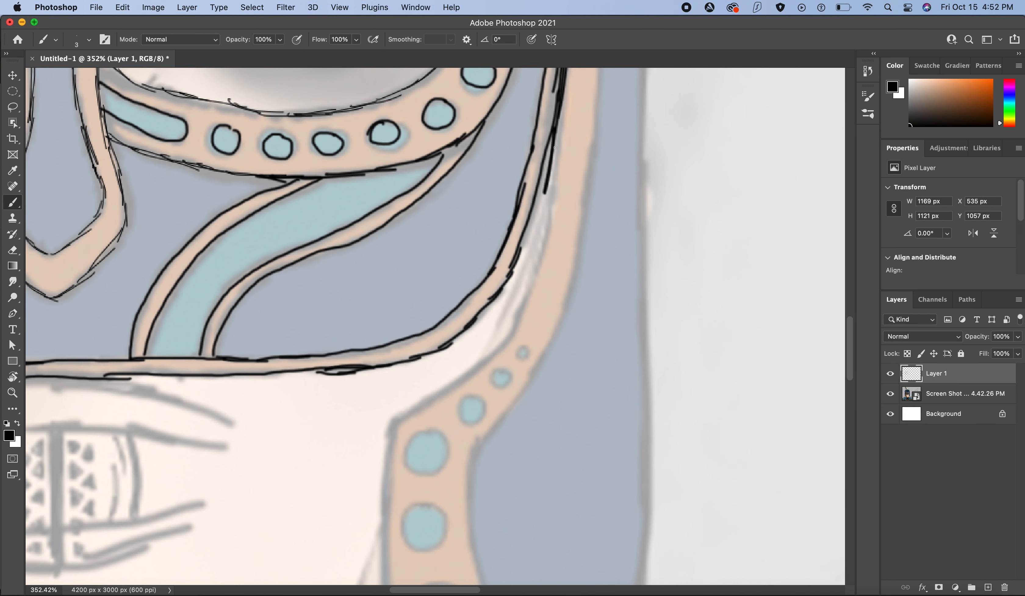
left_click_drag(555, 148, 530, 256)
mouse_move(550, 202)
left_mouse_down()
mouse_move(527, 293)
mouse_move(502, 334)
left_mouse_up()
mouse_move(522, 298)
left_mouse_down()
mouse_move(479, 371)
mouse_move(392, 418)
mouse_move(382, 472)
left_mouse_up()
left_click_drag(418, 403, 381, 519)
left_click_drag(383, 462, 383, 585)
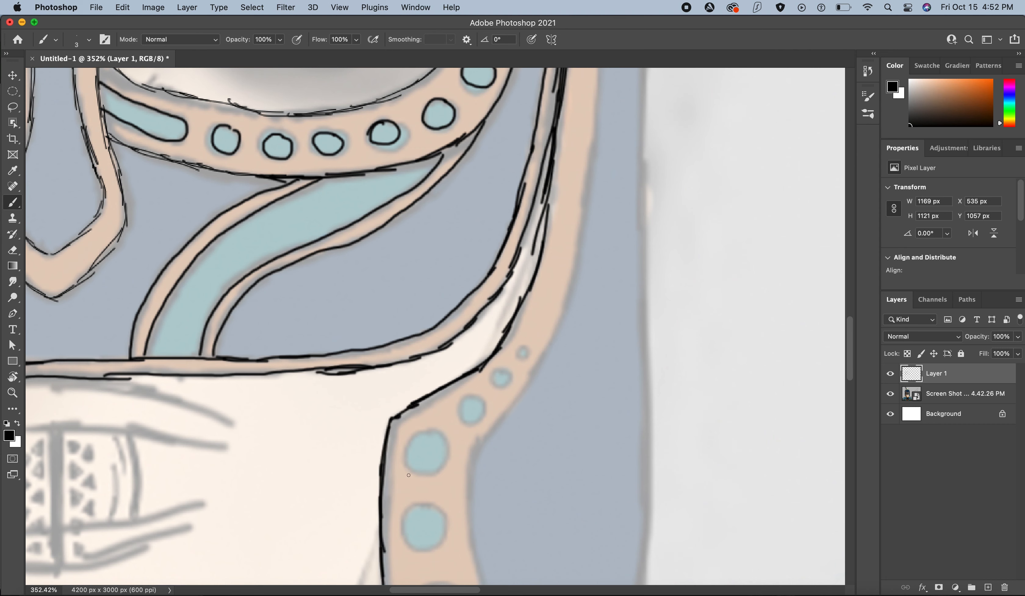
Outline the upper round studs on the right cheek guard and trace the guard's outer edge alongside them.
mouse_move(428, 435)
left_mouse_down()
mouse_move(434, 470)
mouse_move(449, 447)
mouse_move(421, 436)
mouse_move(409, 470)
mouse_move(433, 479)
mouse_move(406, 536)
mouse_move(447, 538)
mouse_move(422, 504)
left_mouse_up()
mouse_move(470, 396)
left_mouse_down()
mouse_move(462, 404)
mouse_move(482, 403)
left_mouse_up()
mouse_move(509, 367)
left_mouse_down()
mouse_move(489, 385)
mouse_move(526, 363)
mouse_move(521, 389)
mouse_move(476, 447)
mouse_move(470, 573)
left_mouse_up()
Trace the side strap's outer edge from the lower forehead band down to the cheek guard's smallest studs.
scroll(481, 439, "up", 1)
scroll(506, 227, "up", 5)
scroll(506, 227, "right", 2)
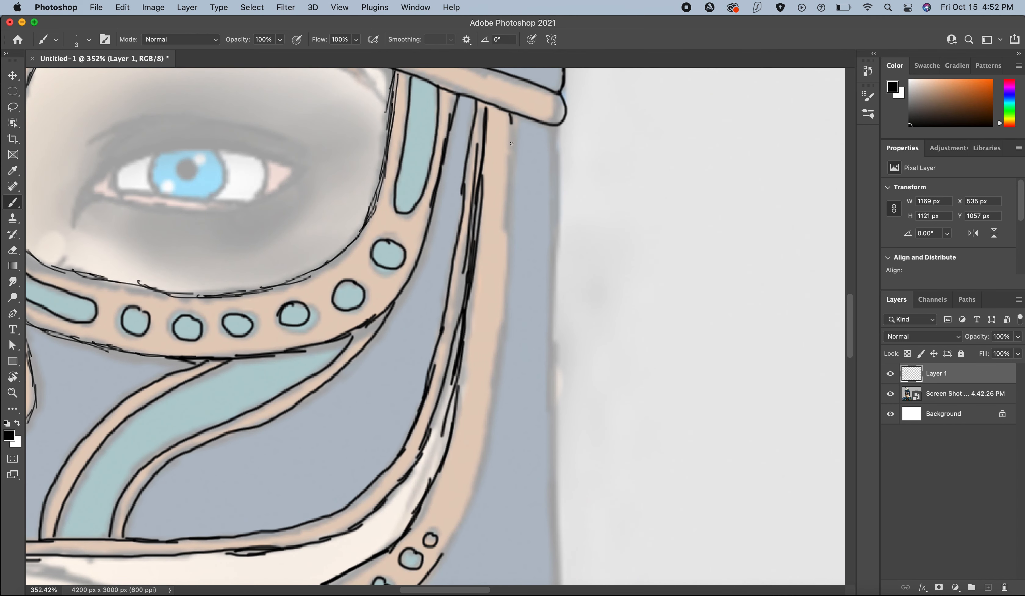
left_click_drag(511, 122, 499, 341)
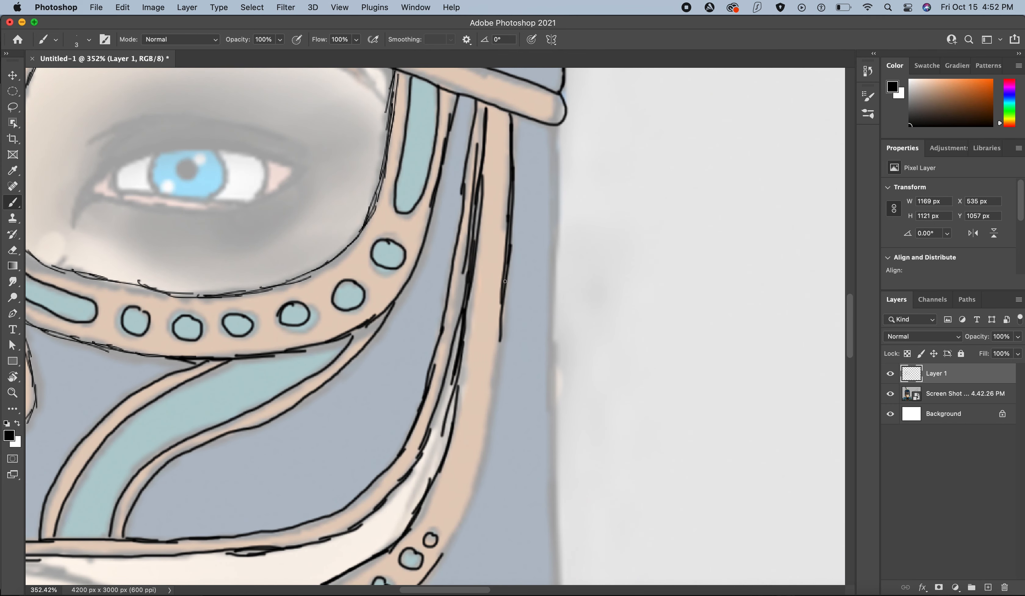
scroll(483, 270, "down", 2)
mouse_move(506, 275)
left_mouse_down()
mouse_move(488, 403)
mouse_move(463, 459)
left_mouse_up()
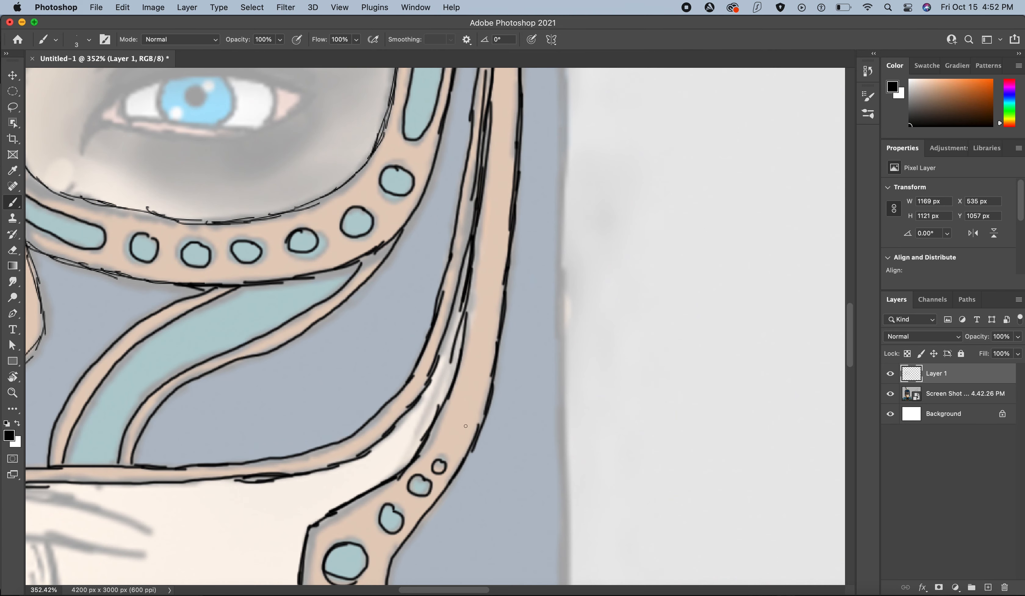
Trace the cheek guard's V-shaped inner border, its upturned tip, the teardrop inset and the lower outer edge.
scroll(425, 194, "down", 10)
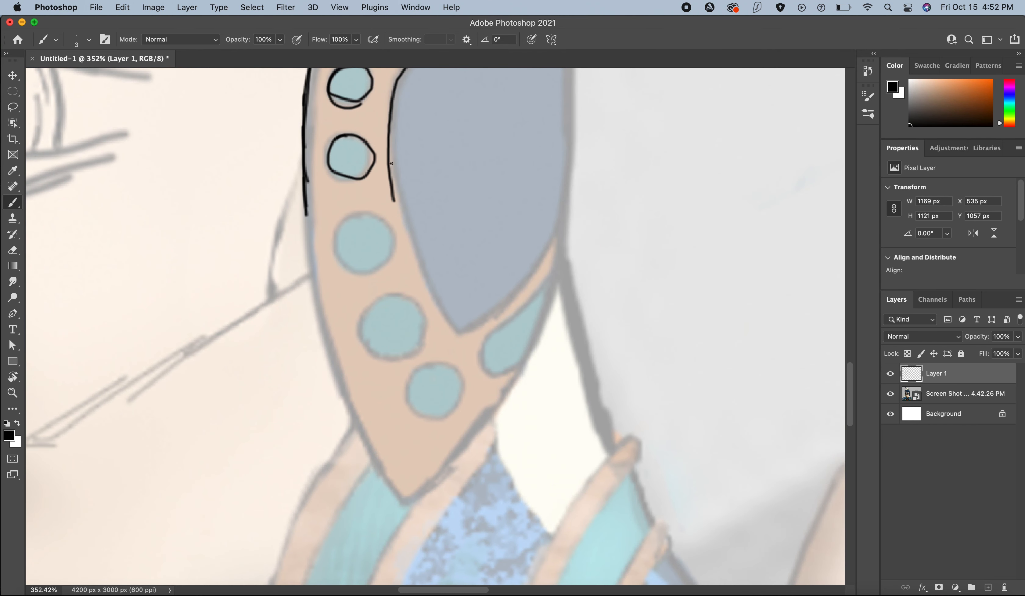
mouse_move(391, 163)
left_mouse_down()
mouse_move(419, 266)
mouse_move(414, 247)
mouse_move(455, 331)
left_mouse_up()
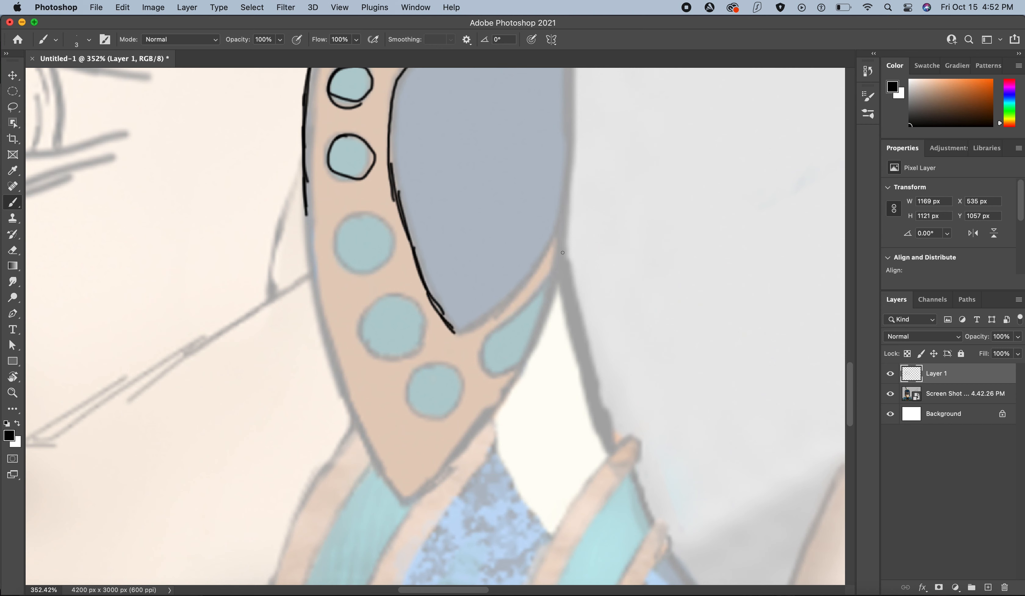
mouse_move(571, 213)
left_mouse_down()
mouse_move(539, 263)
mouse_move(552, 240)
mouse_move(462, 323)
mouse_move(518, 289)
left_mouse_up()
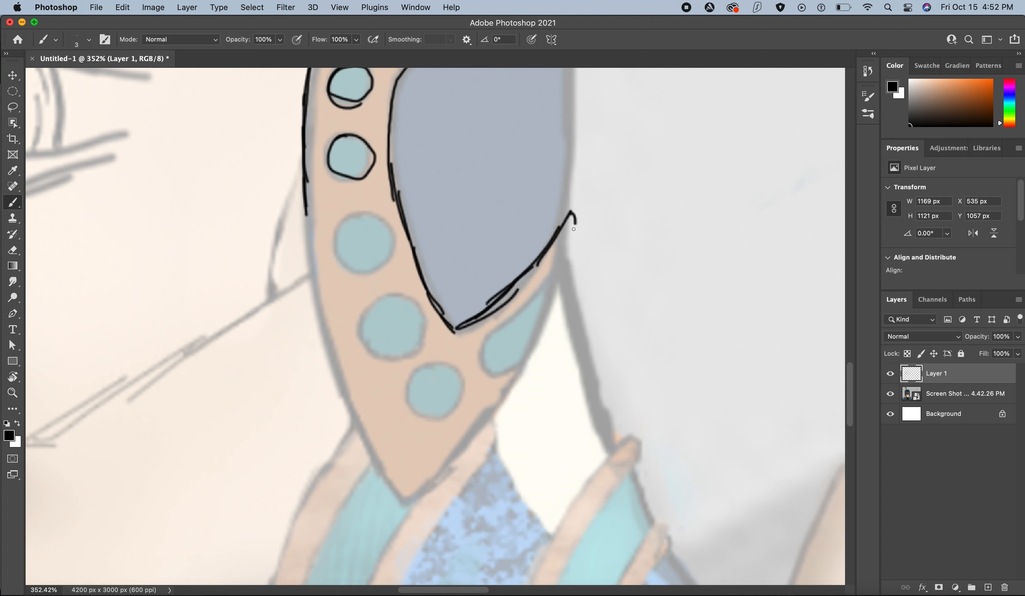
mouse_move(574, 229)
left_mouse_down()
mouse_move(497, 327)
mouse_move(483, 376)
mouse_move(532, 354)
mouse_move(525, 368)
mouse_move(411, 502)
left_mouse_up()
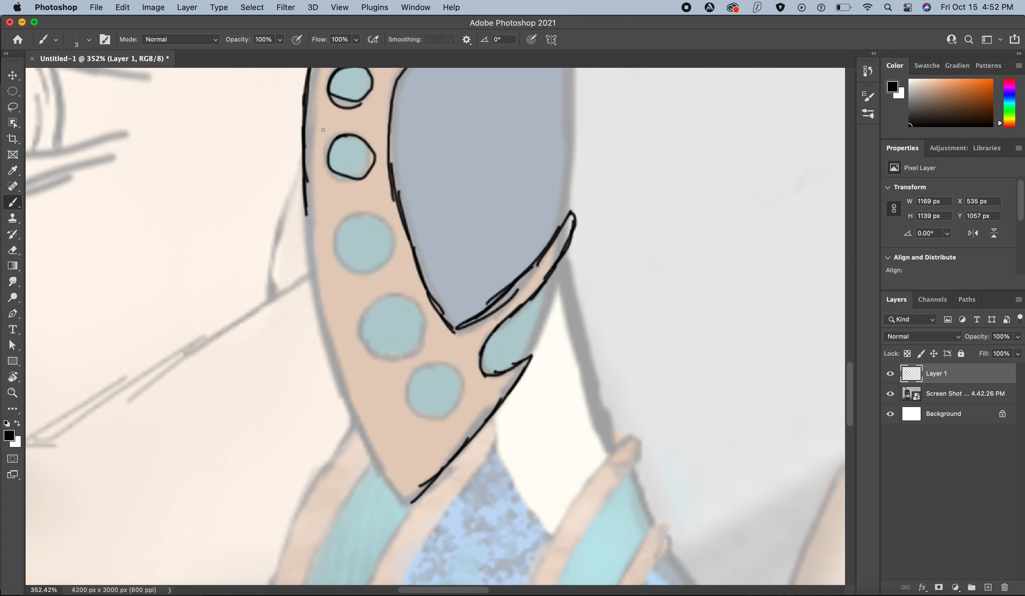
Trace the cheek guard's long inner side down to its bottom point and close the outer side of the teardrop inset.
left_click_drag(303, 171, 307, 251)
left_click_drag(302, 200, 333, 386)
mouse_move(320, 332)
left_mouse_down()
mouse_move(360, 436)
mouse_move(415, 504)
left_mouse_up()
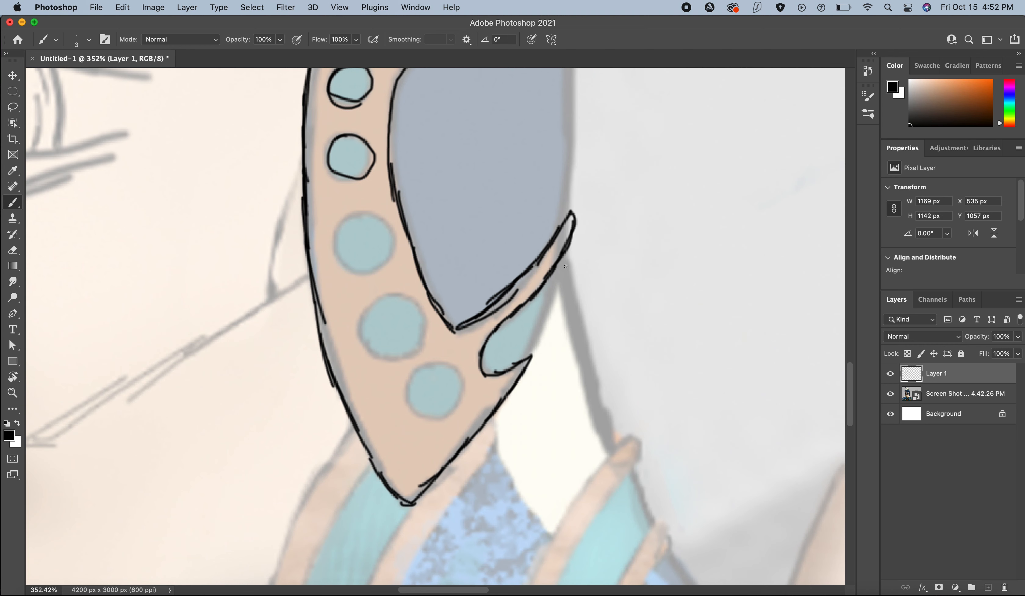
left_click_drag(564, 257, 528, 361)
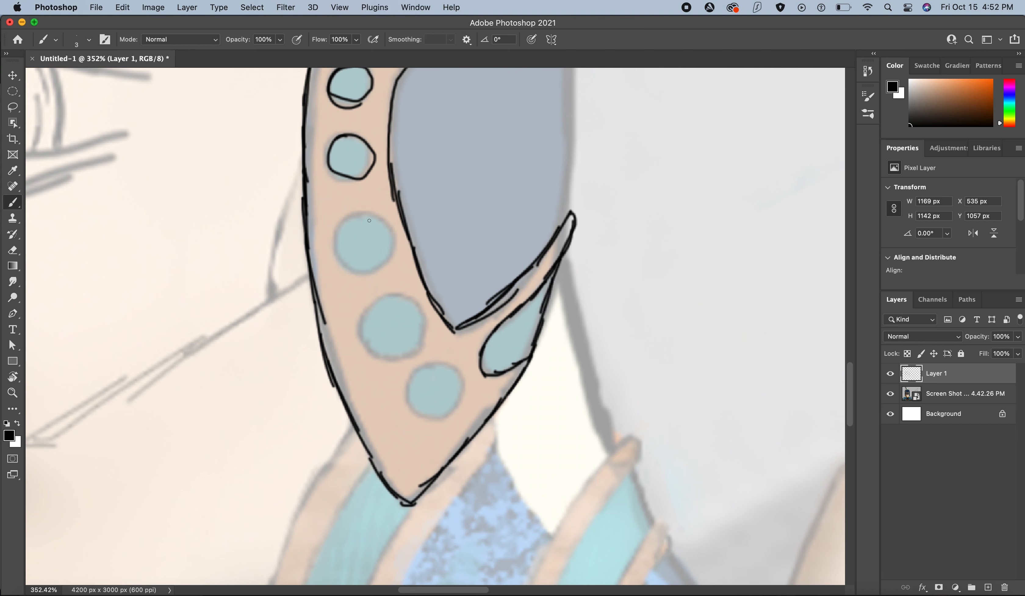
Outline the three large round studs on the lower part of the right cheek guard.
mouse_move(369, 221)
left_mouse_down()
mouse_move(338, 245)
mouse_move(392, 255)
mouse_move(365, 218)
left_mouse_up()
mouse_move(397, 301)
left_mouse_down()
mouse_move(371, 306)
mouse_move(407, 306)
left_mouse_up()
mouse_move(430, 369)
left_mouse_down()
mouse_move(440, 422)
mouse_move(429, 370)
left_mouse_up()
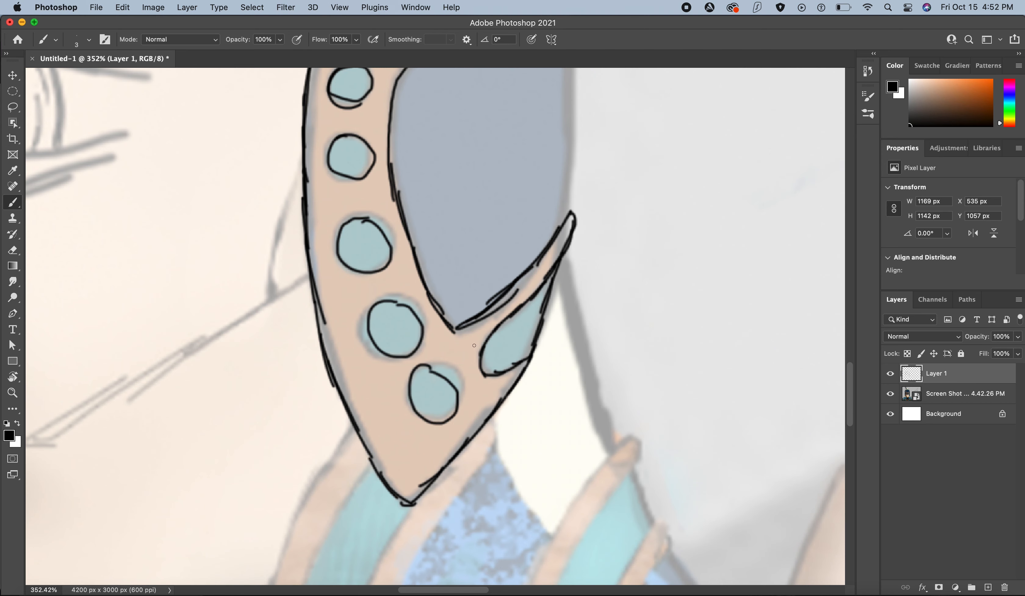
Trace the helmet's right outer edge between the lower forehead band and the cheek guard's upturned tip.
scroll(446, 238, "up", 10)
scroll(447, 238, "right", 6)
left_click_drag(421, 133, 422, 232)
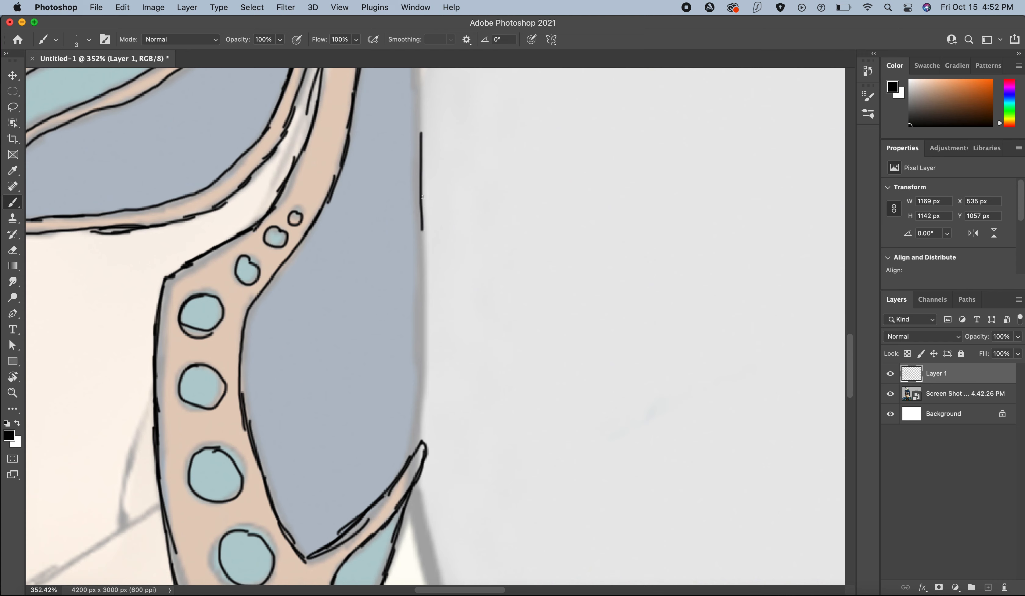
left_click_drag(423, 178, 418, 408)
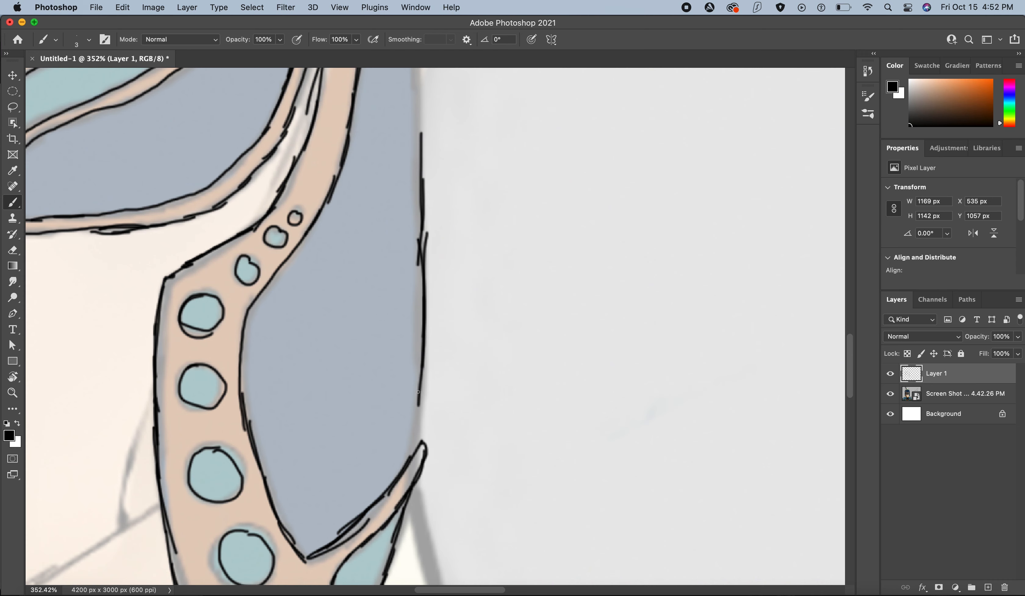
left_click_drag(419, 354, 415, 455)
scroll(412, 337, "up", 6)
scroll(412, 338, "up", 7)
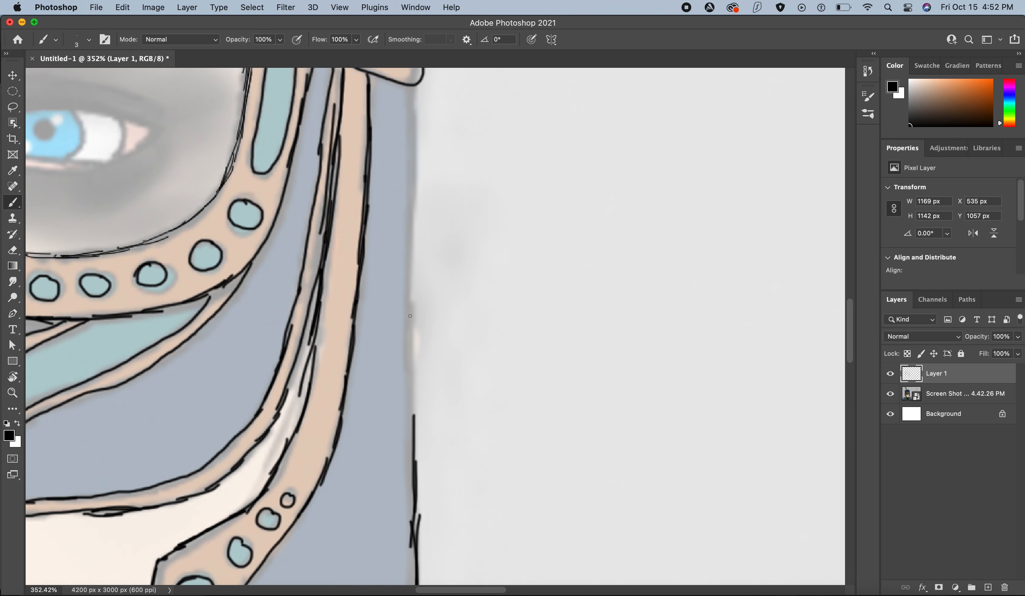
left_click_drag(413, 282, 410, 404)
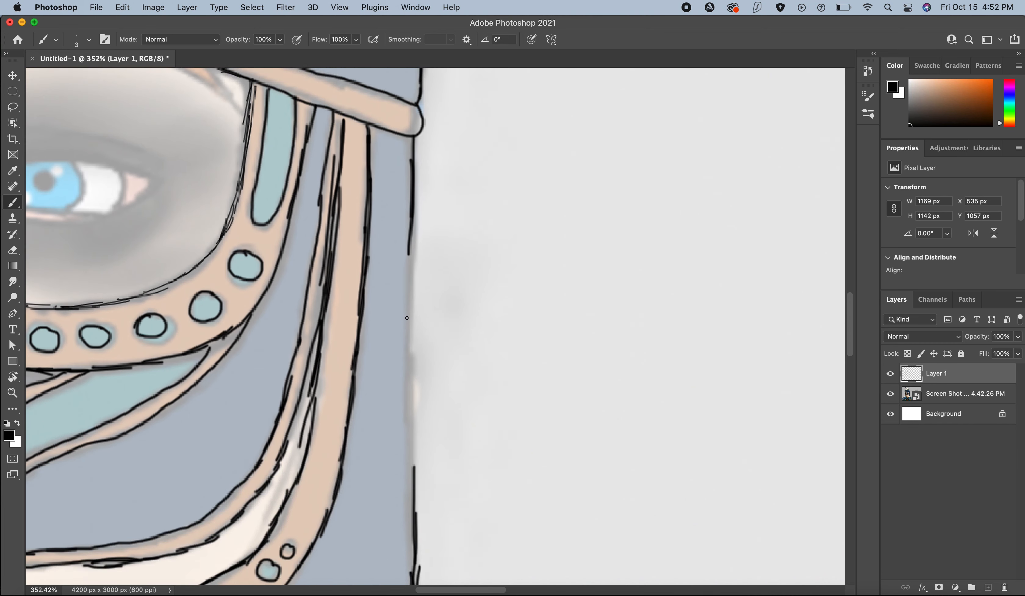
scroll(410, 403, "down", 6)
left_click_drag(410, 181, 411, 428)
Trace the helmet dome's outline from the upper forehead band's left end up and over to the top center.
scroll(402, 381, "up", 8)
scroll(402, 381, "left", 8)
scroll(402, 381, "up", 3)
scroll(402, 381, "down", 3)
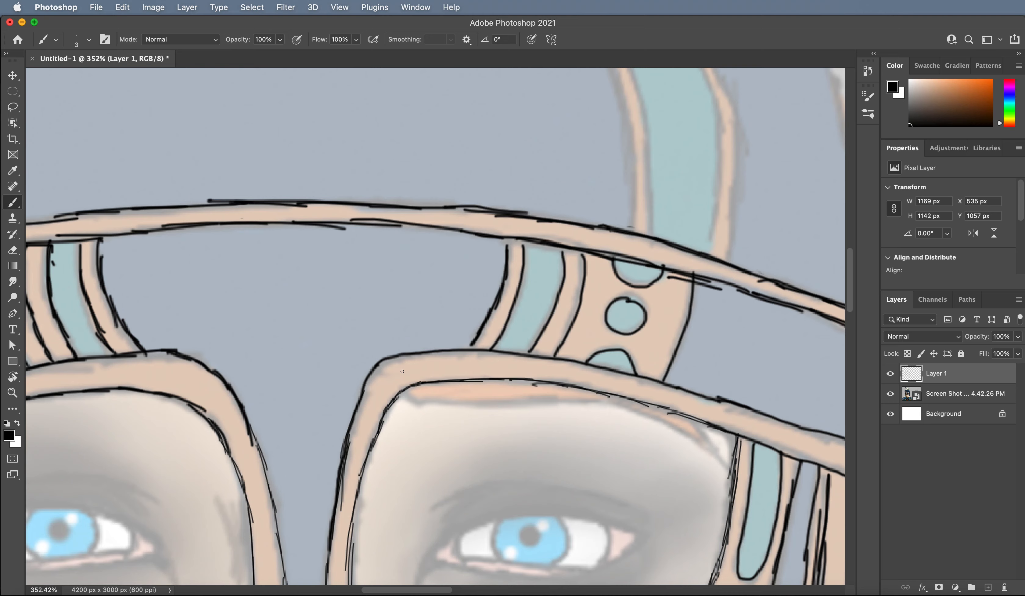
scroll(402, 370, "up", 10)
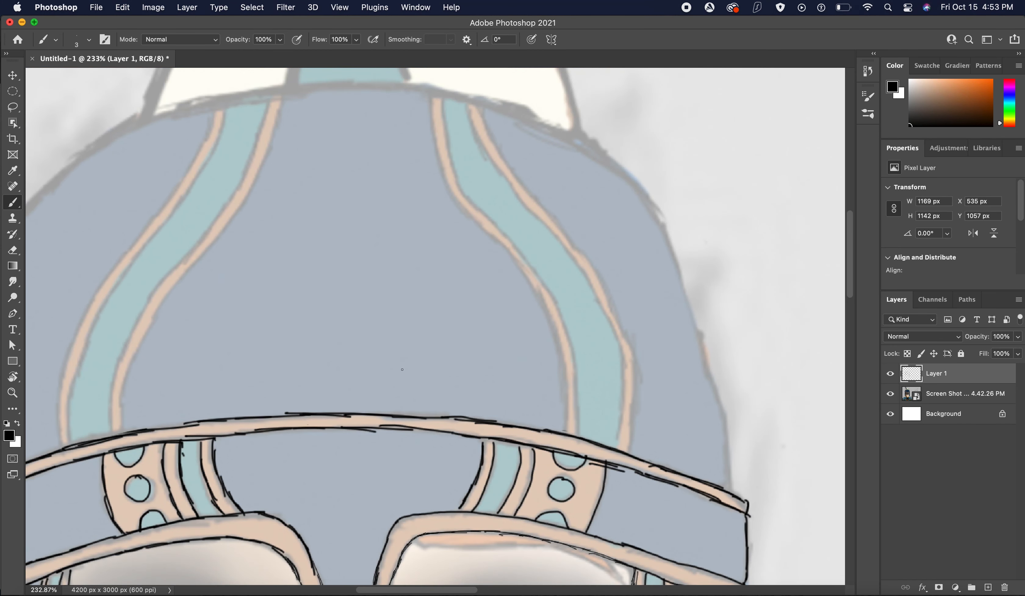
scroll(402, 360, "down", 2)
scroll(402, 360, "left", 5)
scroll(397, 343, "down", 2)
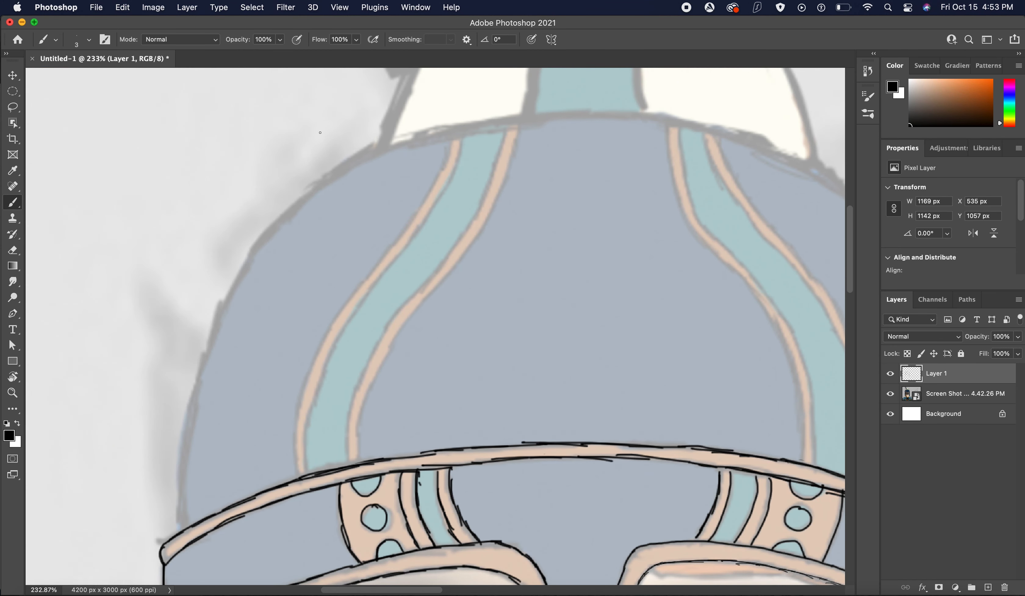
mouse_move(288, 211)
left_mouse_down()
mouse_move(231, 286)
mouse_move(198, 393)
mouse_move(182, 516)
left_mouse_up()
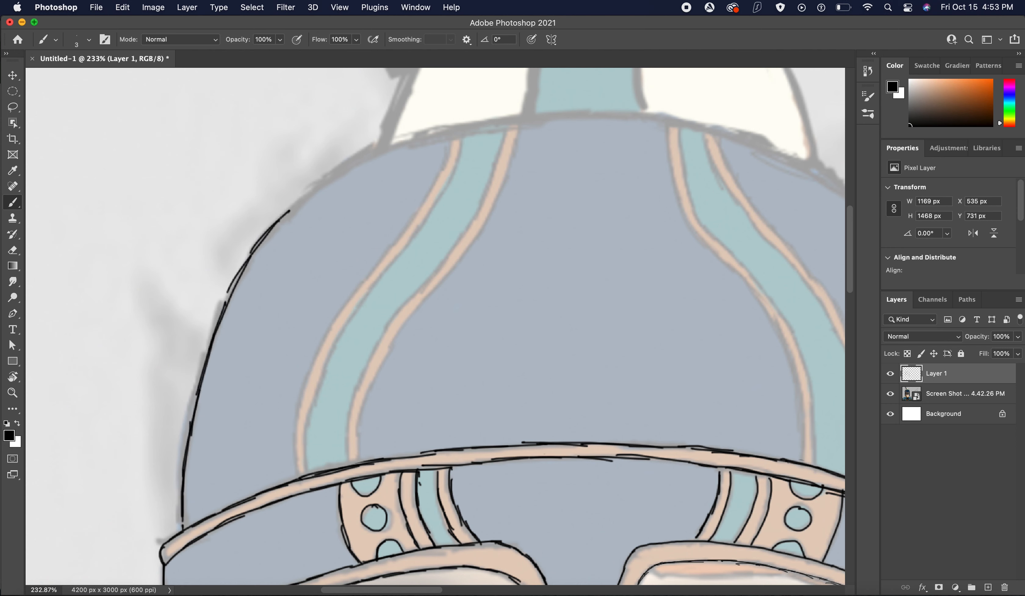
mouse_move(289, 211)
left_mouse_down()
mouse_move(362, 161)
mouse_move(452, 136)
left_mouse_up()
mouse_move(351, 168)
left_mouse_down()
mouse_move(495, 124)
mouse_move(599, 114)
left_mouse_up()
Extend the dome's top outline from the center past the upper end of the right stripe.
scroll(550, 101, "right", 5)
scroll(549, 101, "down", 3)
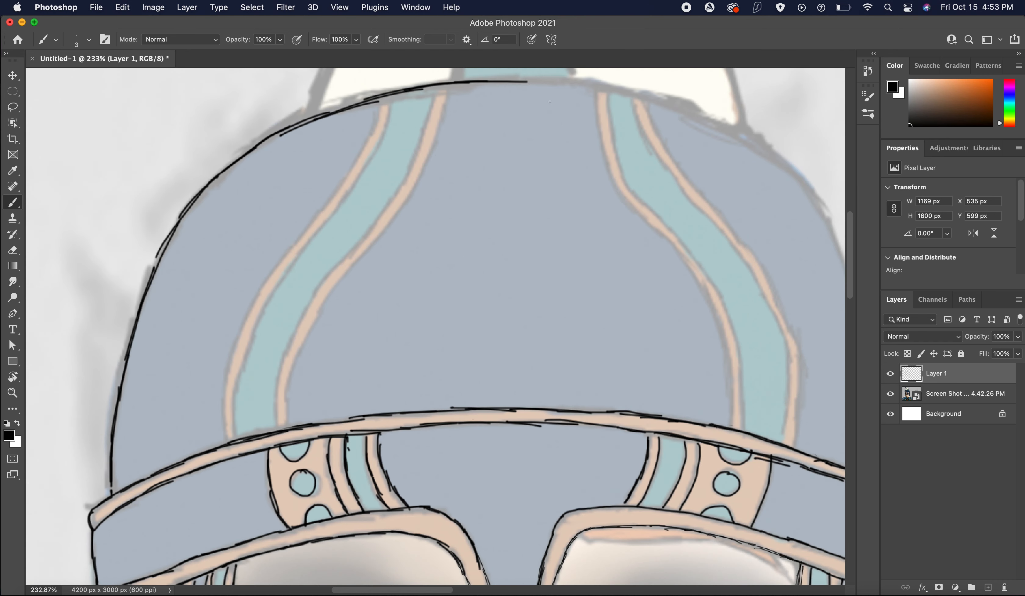
scroll(550, 102, "up", 3)
scroll(531, 110, "right", 2)
mouse_move(469, 145)
left_mouse_down()
mouse_move(535, 148)
mouse_move(628, 170)
left_mouse_up()
left_click_drag(573, 150, 663, 195)
Trace the front-view dome's upper right curve from the right stripe's upper end around the shoulder of the dome.
scroll(596, 151, "right", 4)
scroll(593, 146, "down", 1)
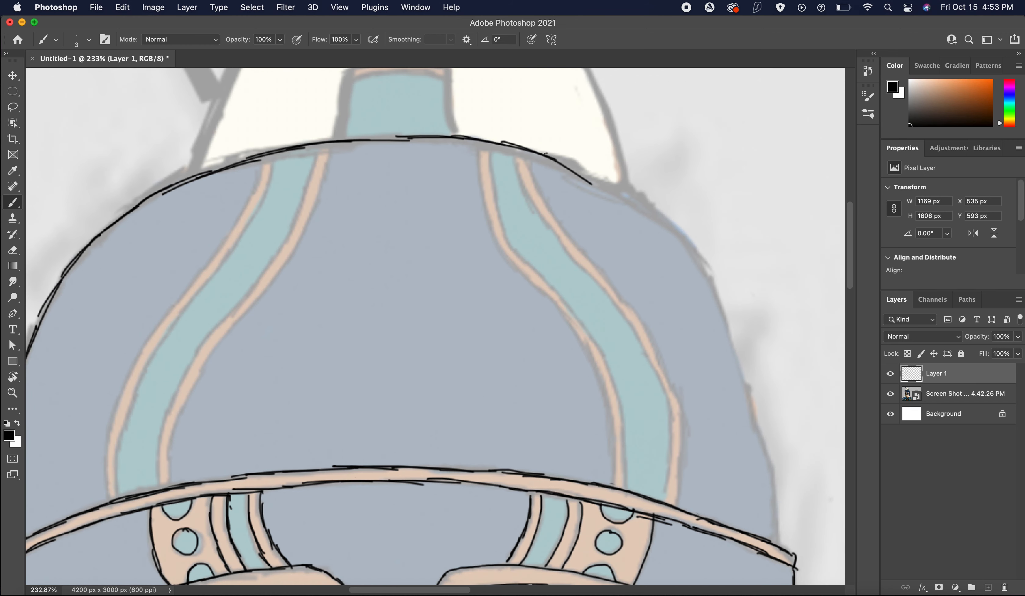
left_click_drag(546, 153, 641, 202)
mouse_move(581, 170)
left_mouse_down()
mouse_move(664, 219)
mouse_move(702, 261)
left_mouse_up()
left_click_drag(664, 230, 712, 291)
left_click_drag(664, 212, 716, 278)
left_click_drag(685, 245, 722, 324)
Continue the dome's right outline down to the right end of the upper forehead band.
scroll(679, 243, "right", 1)
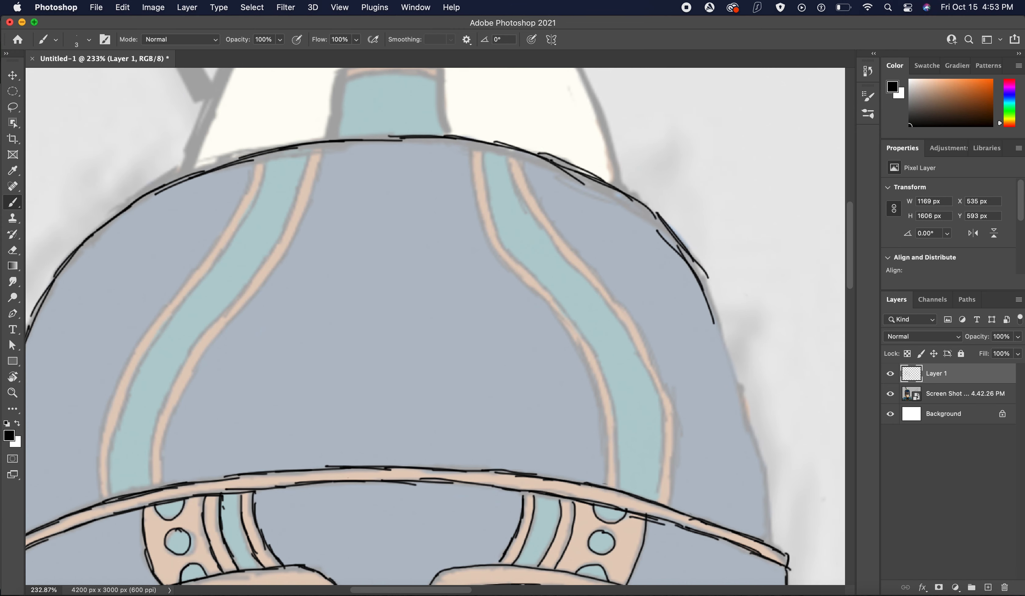
scroll(638, 277, "right", 5)
scroll(639, 277, "down", 2)
left_click_drag(654, 247, 714, 424)
left_click_drag(704, 371, 718, 478)
left_click_drag(713, 426, 719, 527)
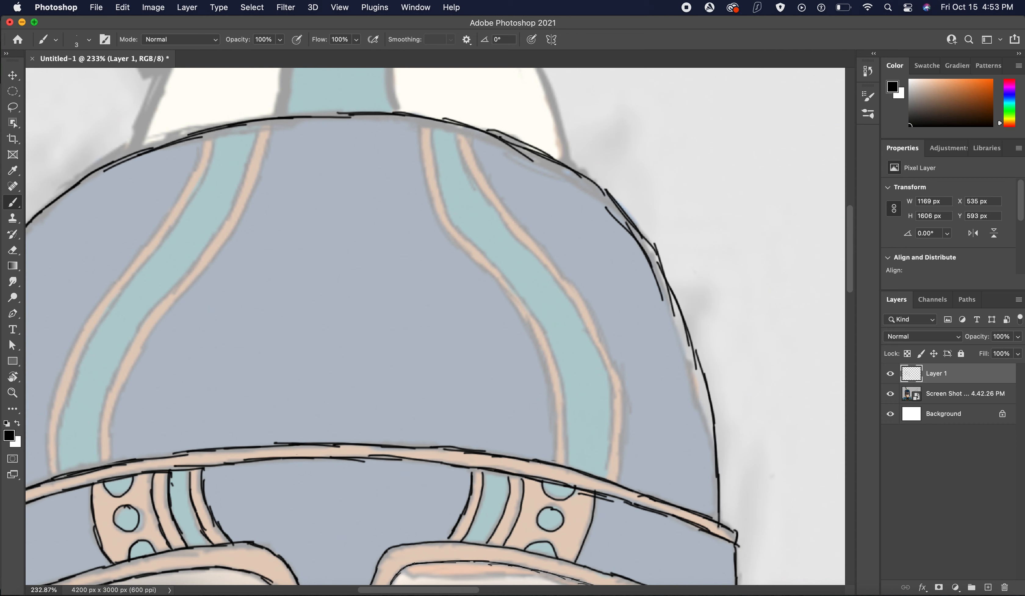
Trace both edges of the right stripe's inner tan border from the dome's top to the forehead band.
mouse_move(421, 118)
left_mouse_down()
mouse_move(419, 164)
mouse_move(436, 221)
mouse_move(491, 273)
mouse_move(553, 398)
left_mouse_up()
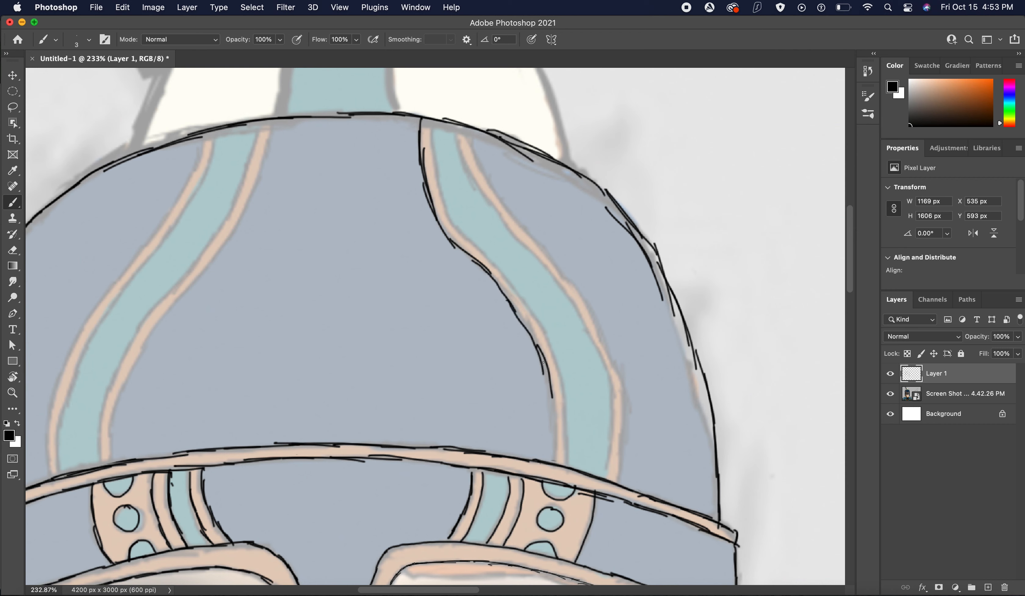
left_click_drag(542, 361, 554, 461)
left_click_drag(565, 384, 562, 466)
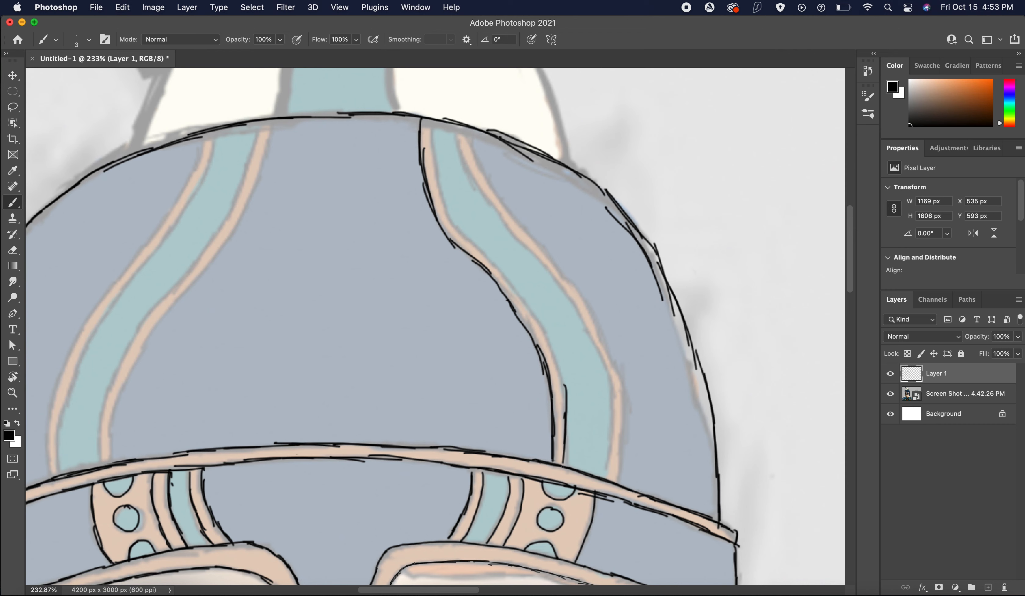
mouse_move(435, 125)
left_mouse_down()
mouse_move(446, 213)
mouse_move(461, 235)
left_mouse_up()
mouse_move(472, 243)
left_mouse_down()
mouse_move(544, 326)
mouse_move(564, 407)
left_mouse_up()
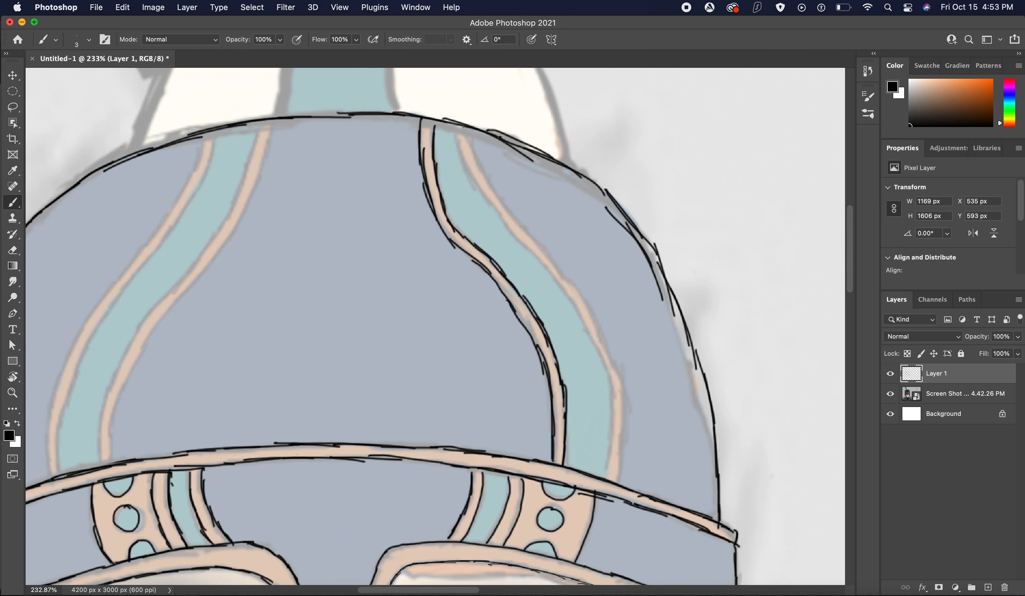
Trace both edges of the right stripe's outer tan border down to the forehead band.
mouse_move(455, 125)
left_mouse_down()
mouse_move(463, 162)
mouse_move(493, 189)
mouse_move(490, 204)
mouse_move(570, 299)
mouse_move(609, 370)
mouse_move(617, 429)
mouse_move(606, 469)
left_mouse_up()
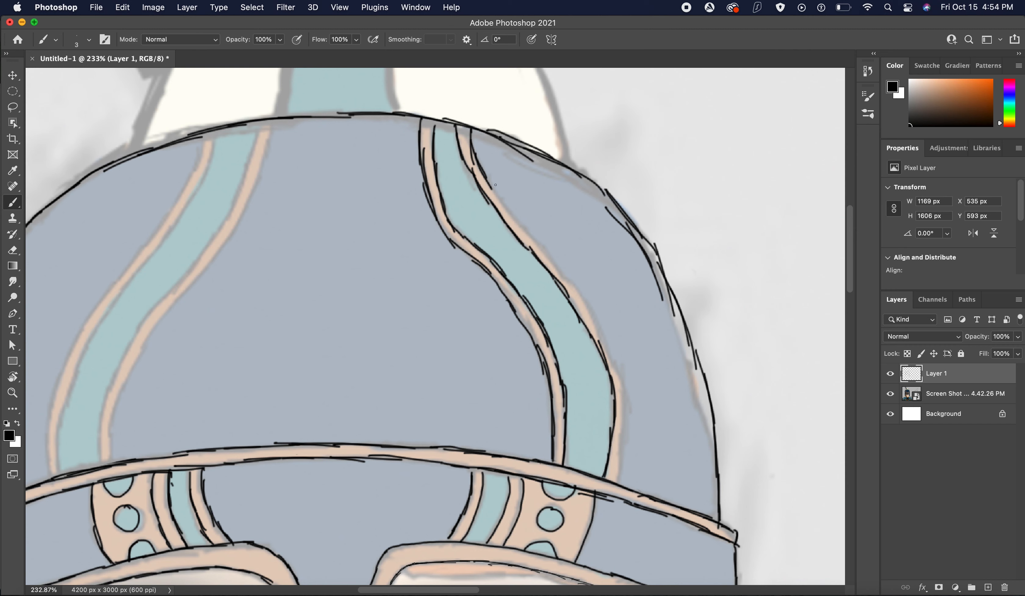
left_click_drag(494, 184, 572, 286)
mouse_move(550, 260)
left_mouse_down()
mouse_move(613, 350)
mouse_move(623, 399)
mouse_move(615, 478)
left_mouse_up()
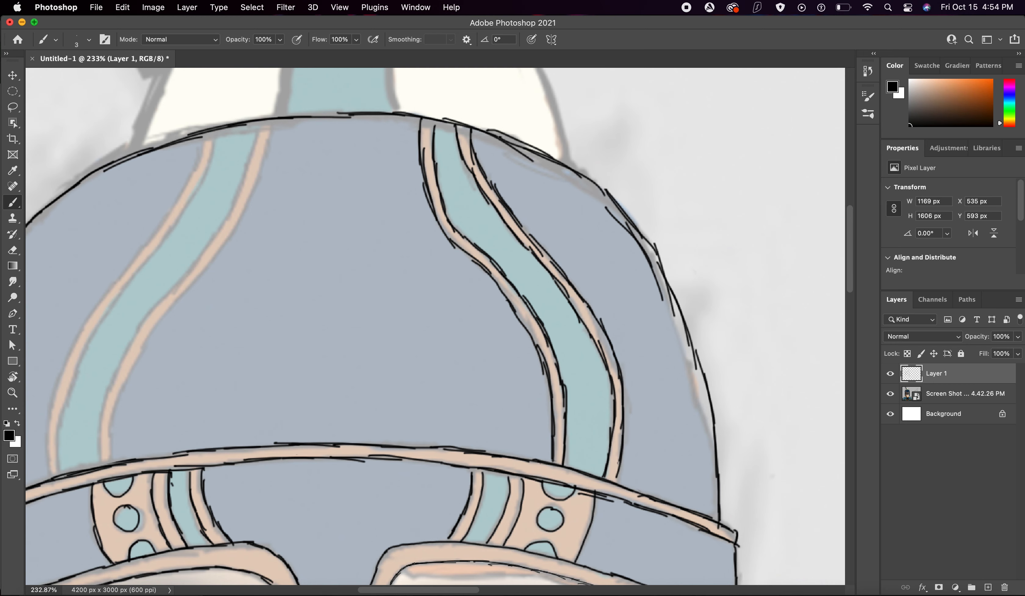
Outline the teal crest holder on top of the dome, including the narrow tan band across its upper end.
scroll(606, 404, "up", 5)
scroll(606, 404, "left", 2)
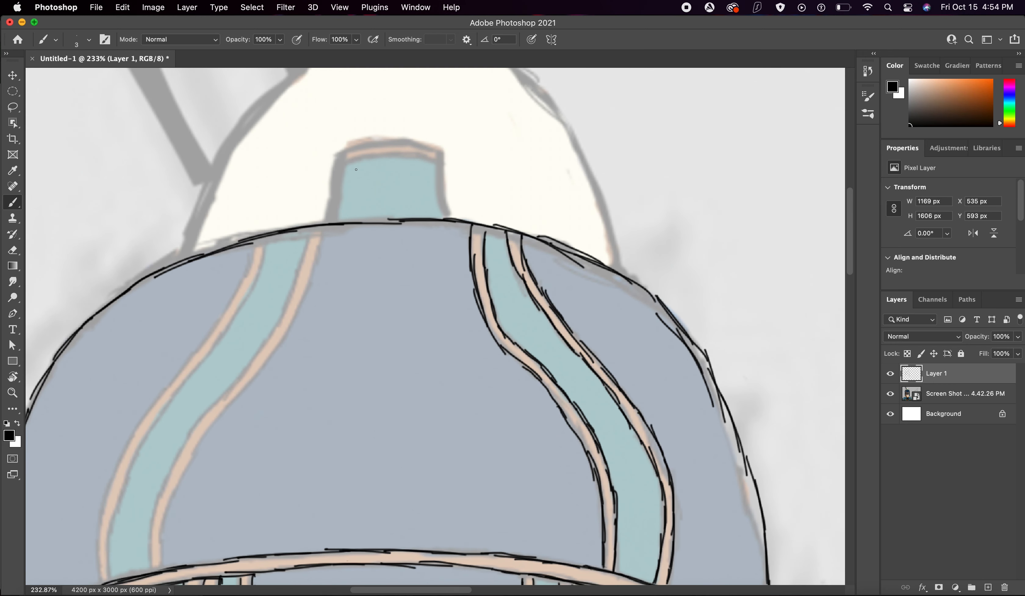
left_click_drag(336, 151, 325, 216)
mouse_move(335, 158)
left_mouse_down()
mouse_move(364, 139)
mouse_move(442, 152)
mouse_move(449, 218)
left_mouse_up()
left_click_drag(351, 163, 443, 163)
Trace the white crest's outline from the dome's left side over its peak and down to the right side.
left_click_drag(263, 109, 203, 206)
left_click_drag(231, 139, 193, 225)
left_click_drag(214, 180, 185, 265)
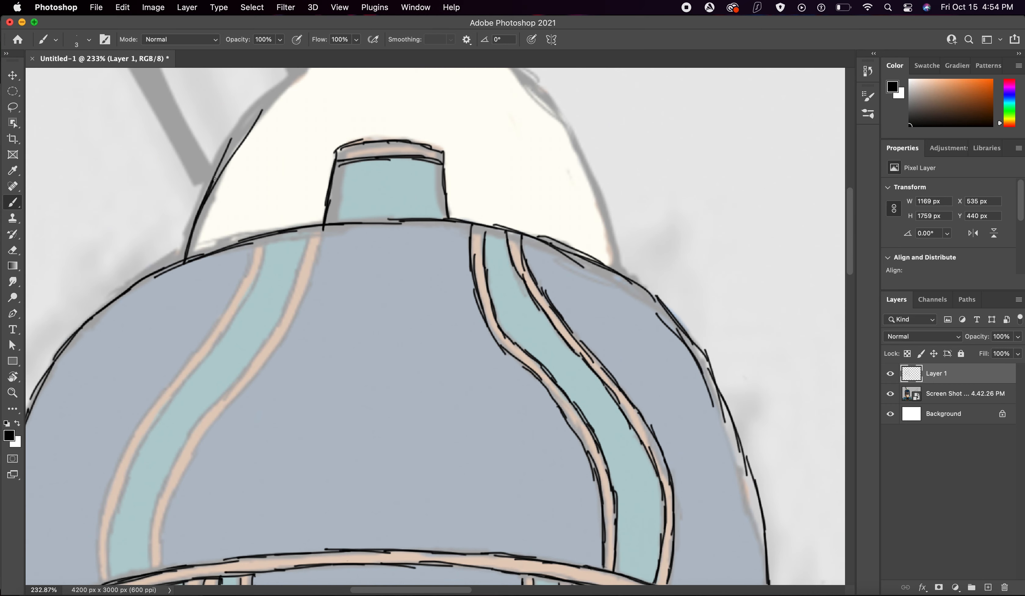
left_click_drag(252, 131, 208, 193)
mouse_move(254, 116)
left_mouse_down()
mouse_move(227, 221)
mouse_move(337, 139)
mouse_move(412, 135)
mouse_move(494, 178)
mouse_move(589, 307)
left_mouse_up()
mouse_move(563, 264)
left_mouse_down()
mouse_move(596, 348)
mouse_move(593, 378)
left_mouse_up()
Trace the edges of the left stripe's tan borders from the dome's top down to the forehead band.
scroll(454, 209, "down", 3)
scroll(453, 209, "left", 2)
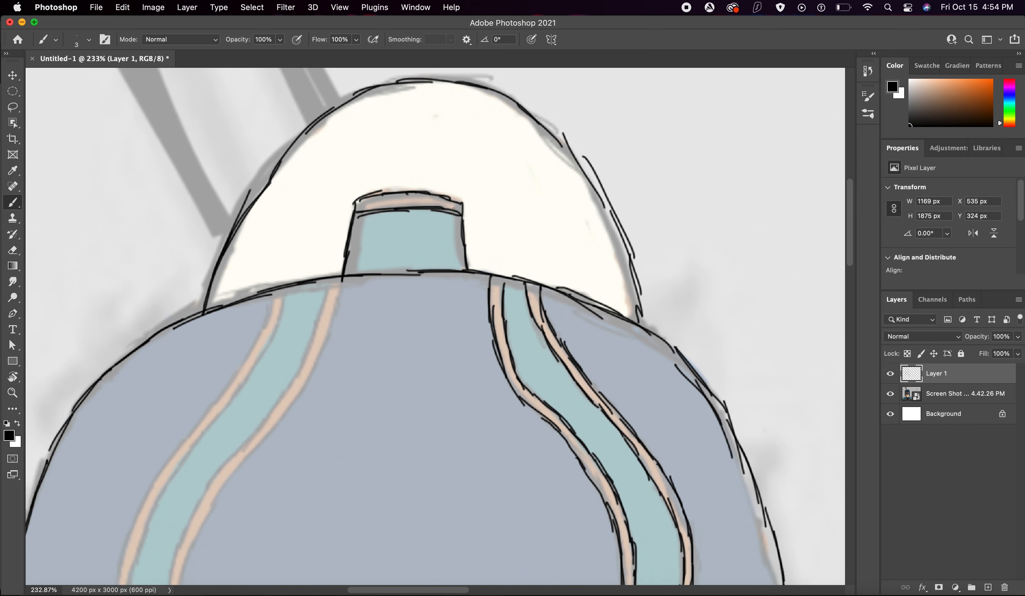
scroll(454, 208, "down", 3)
scroll(453, 209, "left", 2)
mouse_move(323, 226)
left_mouse_down()
mouse_move(315, 264)
mouse_move(233, 376)
left_mouse_up()
scroll(248, 297, "down", 5)
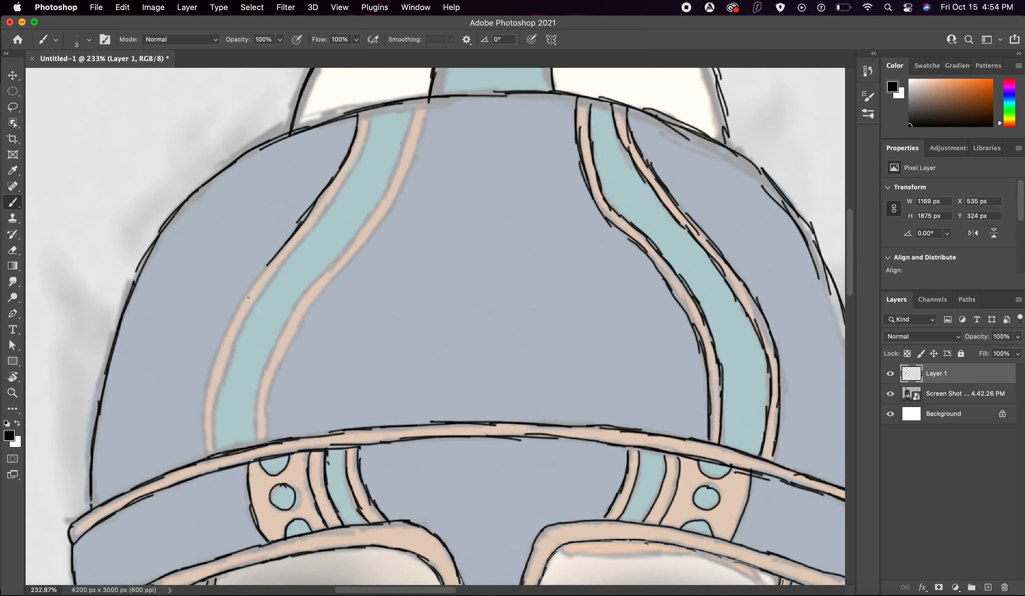
left_click_drag(270, 262, 217, 350)
mouse_move(244, 301)
left_mouse_down()
mouse_move(202, 410)
mouse_move(211, 454)
mouse_move(252, 312)
mouse_move(365, 153)
mouse_move(370, 110)
mouse_move(411, 103)
mouse_move(396, 168)
mouse_move(403, 150)
mouse_move(366, 228)
mouse_move(368, 217)
mouse_move(276, 331)
mouse_move(258, 379)
mouse_move(254, 440)
mouse_move(292, 338)
mouse_move(407, 186)
mouse_move(426, 120)
left_mouse_up()
Trace the outer edges of the white shapes hanging behind the two cheek guards.
scroll(438, 319, "down", 10)
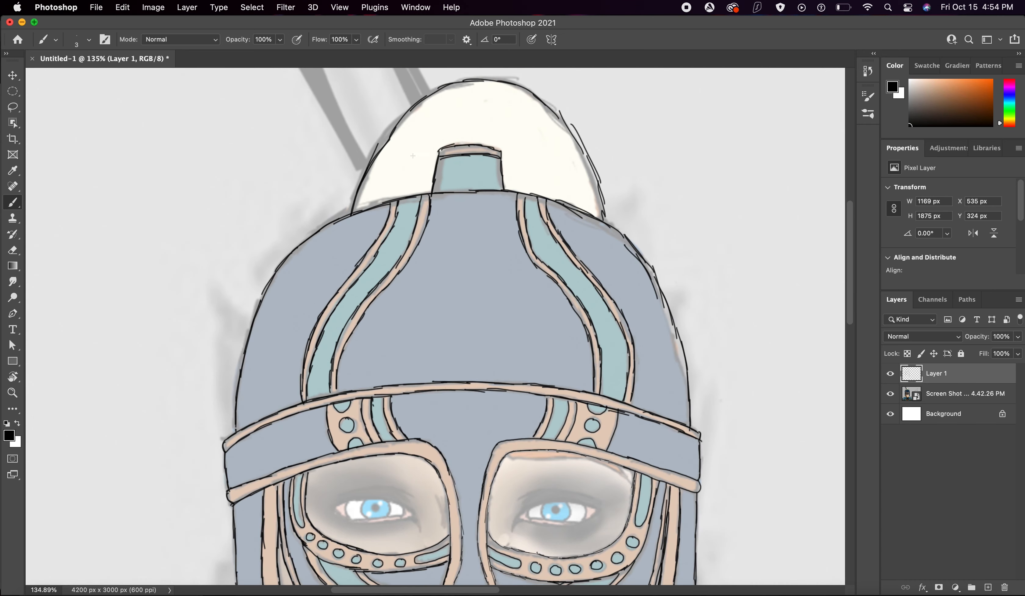
scroll(438, 319, "down", 6)
scroll(537, 374, "down", 4)
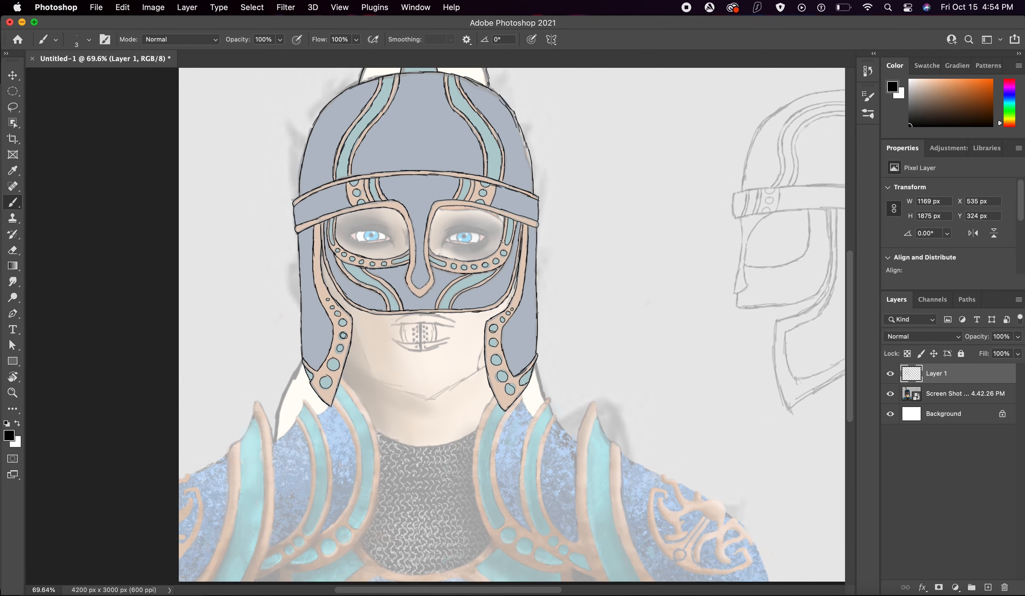
scroll(537, 374, "up", 3)
scroll(537, 374, "up", 2)
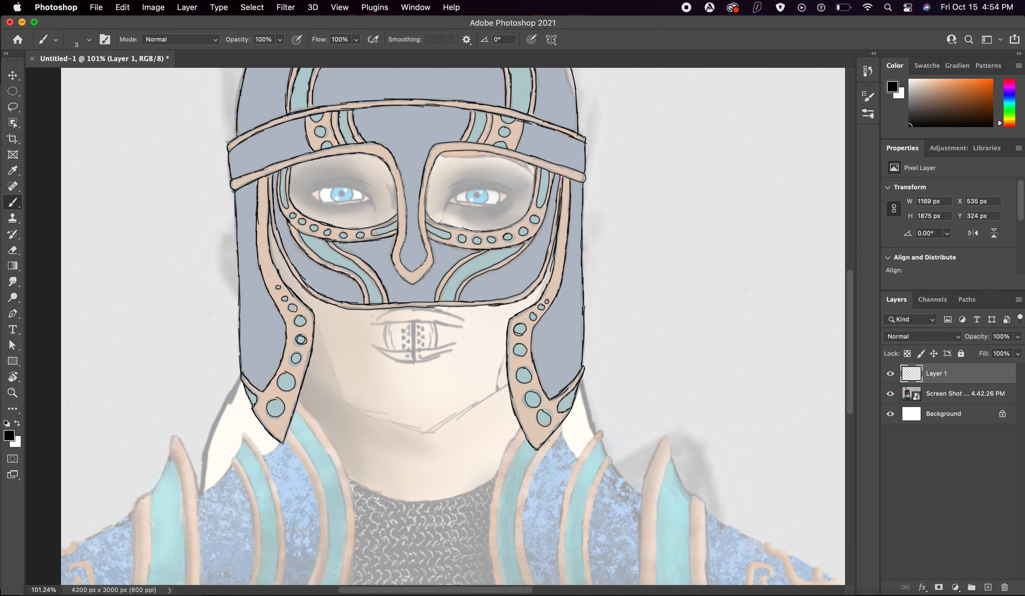
left_click_drag(584, 386, 597, 438)
mouse_move(236, 382)
left_mouse_down()
mouse_move(209, 464)
mouse_move(225, 403)
left_mouse_up()
Trace the front edge of the nose guard on the side-view helmet sketch, starting at the forehead band.
scroll(256, 368, "down", 2)
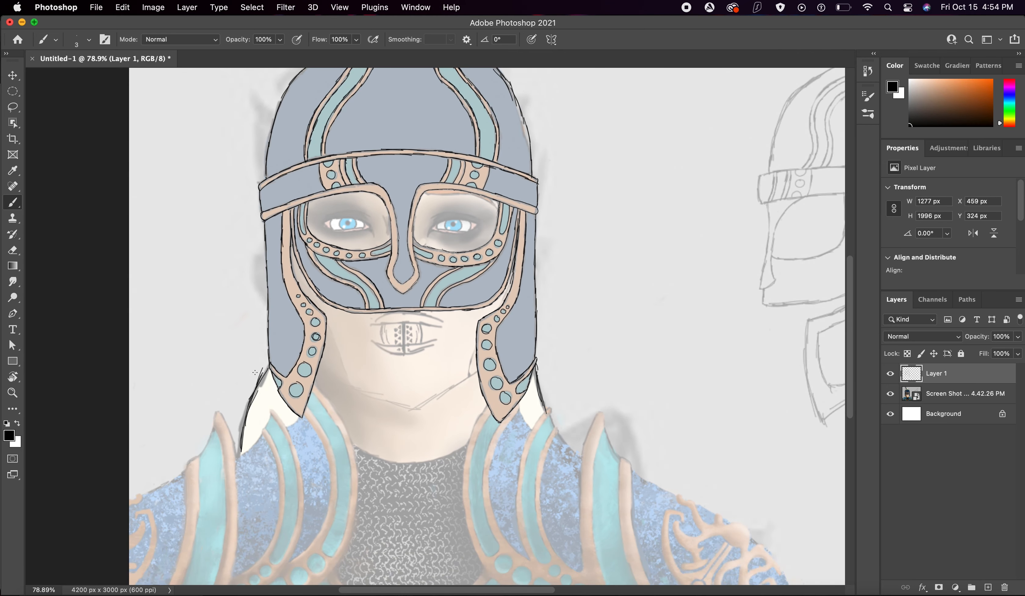
scroll(256, 369, "right", 10)
scroll(256, 368, "right", 5)
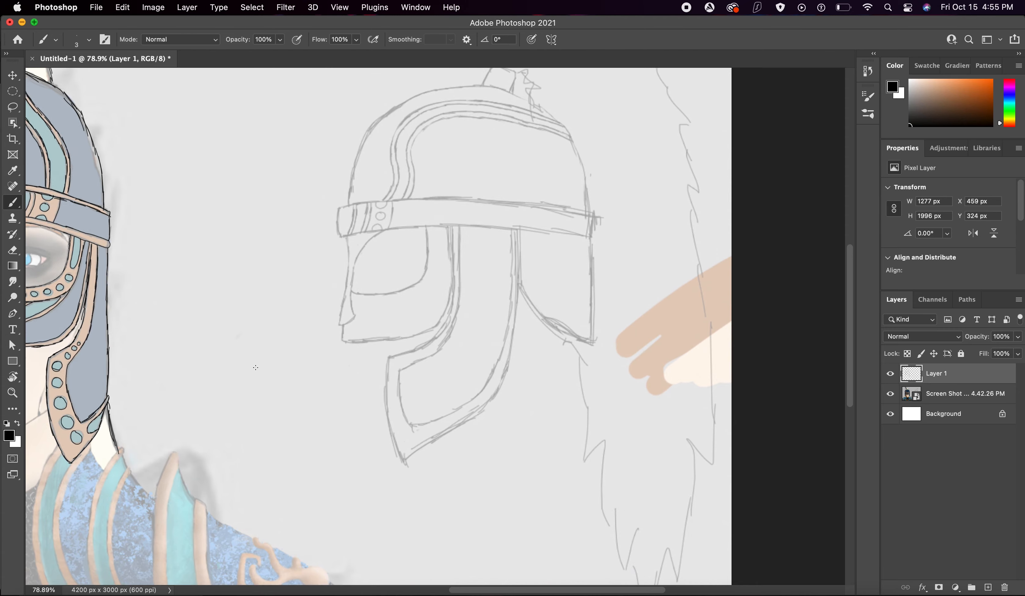
scroll(255, 368, "up", 3)
scroll(256, 369, "up", 1)
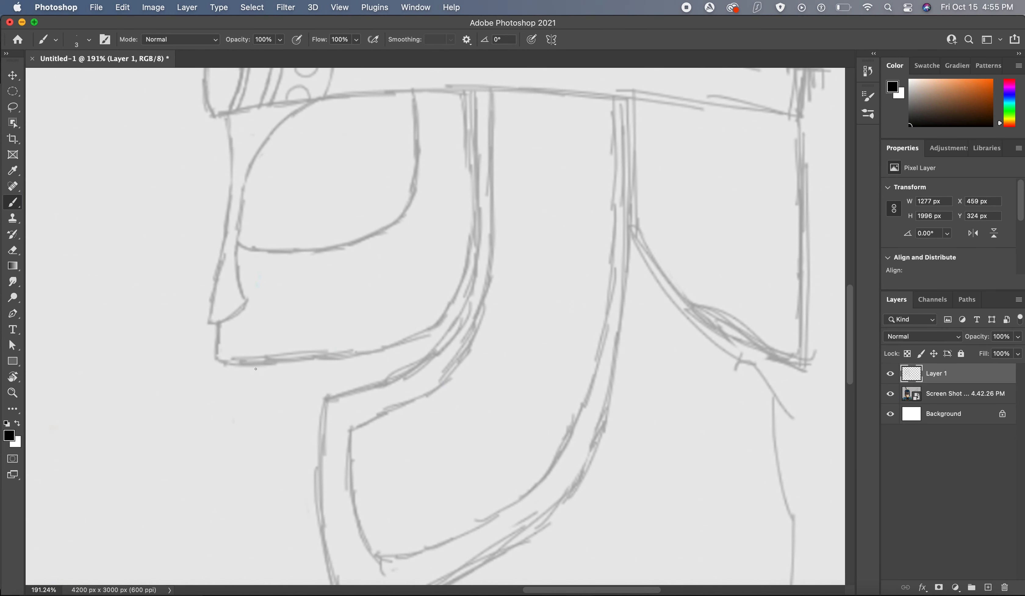
scroll(256, 369, "up", 2)
scroll(255, 368, "left", 2)
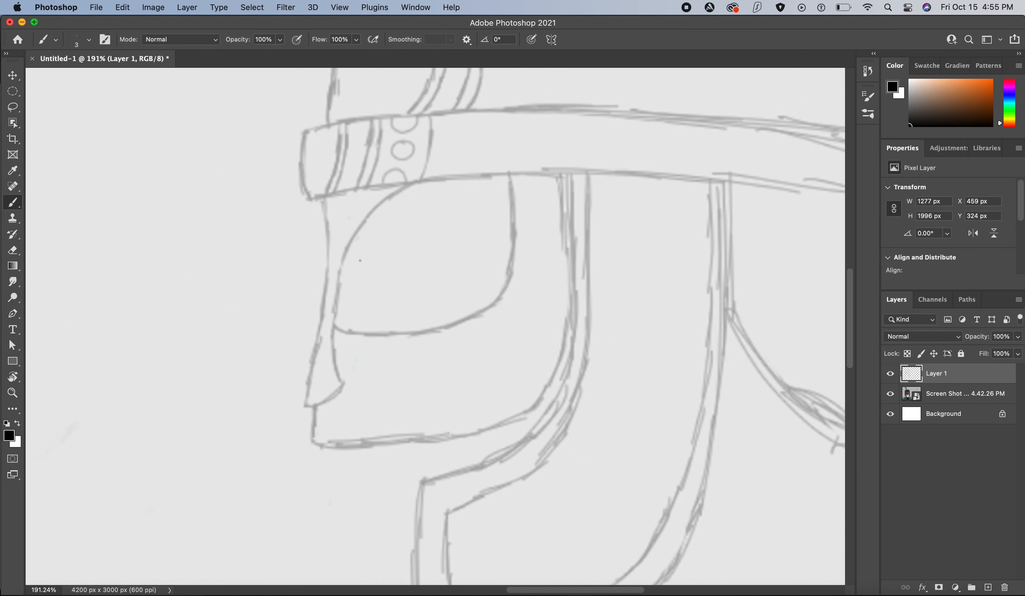
scroll(360, 260, "up", 3)
scroll(347, 204, "up", 1)
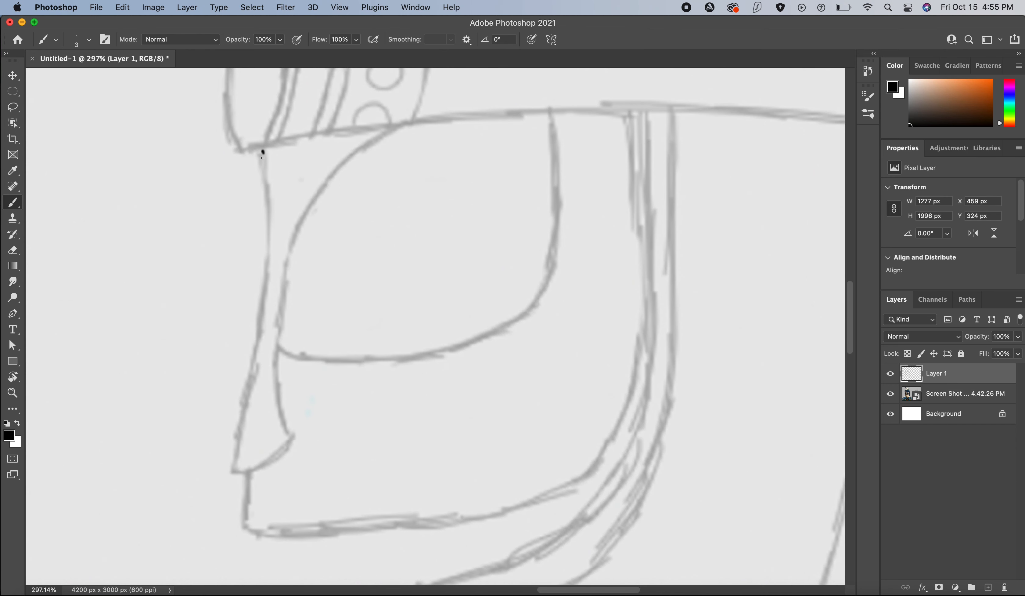
mouse_move(263, 152)
left_mouse_down()
mouse_move(274, 255)
mouse_move(248, 379)
left_mouse_up()
left_click_drag(266, 273, 251, 373)
Outline the side-view nose guard's tip and back edge, and trace the eye opening all the way around.
mouse_move(260, 323)
left_mouse_down()
mouse_move(235, 470)
mouse_move(274, 465)
mouse_move(290, 435)
mouse_move(276, 297)
mouse_move(313, 206)
mouse_move(346, 164)
mouse_move(422, 122)
mouse_move(541, 115)
mouse_move(551, 177)
left_mouse_up()
left_click_drag(555, 180, 553, 258)
mouse_move(278, 348)
left_mouse_down()
mouse_move(337, 362)
mouse_move(428, 351)
mouse_move(506, 319)
left_mouse_up()
mouse_move(470, 337)
left_mouse_down()
mouse_move(518, 318)
mouse_move(509, 321)
mouse_move(553, 245)
left_mouse_up()
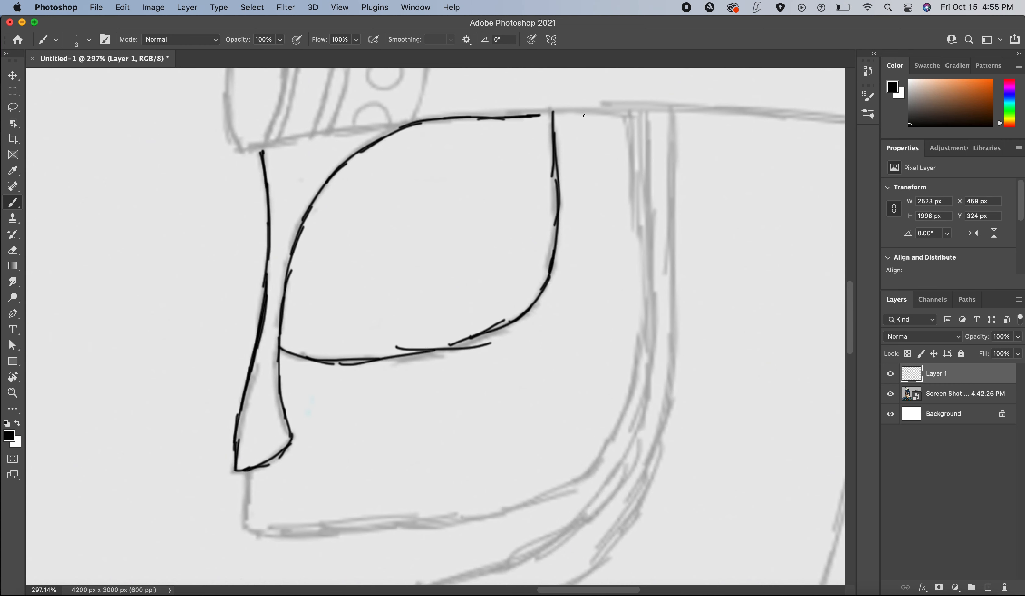
Draw a second line around the rear and underside of the side-view eye opening to form its border band.
scroll(589, 116, "left", 10)
scroll(593, 123, "down", 4)
scroll(589, 129, "right", 4)
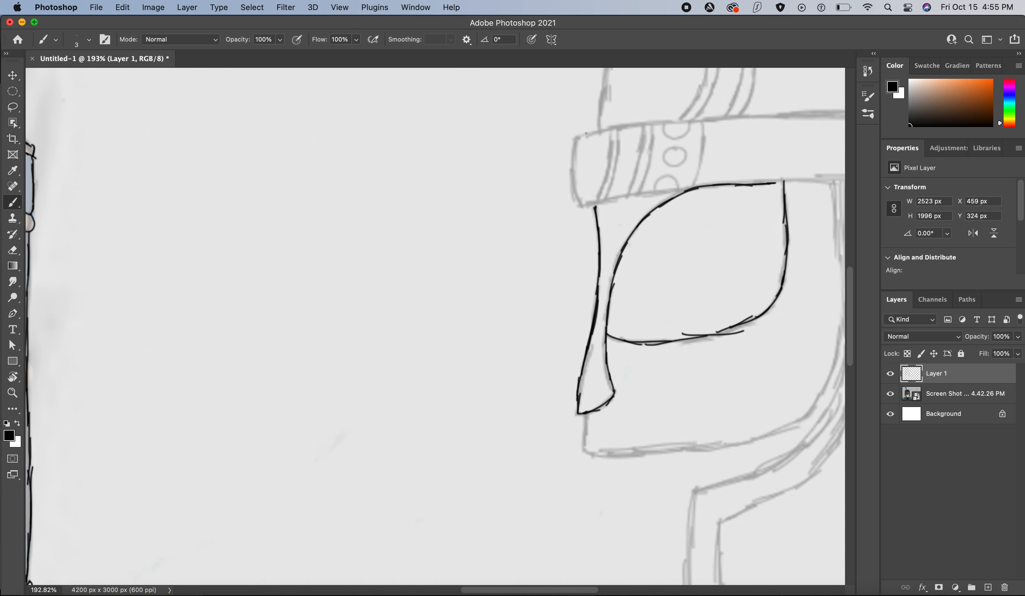
scroll(614, 144, "right", 8)
scroll(601, 149, "up", 2)
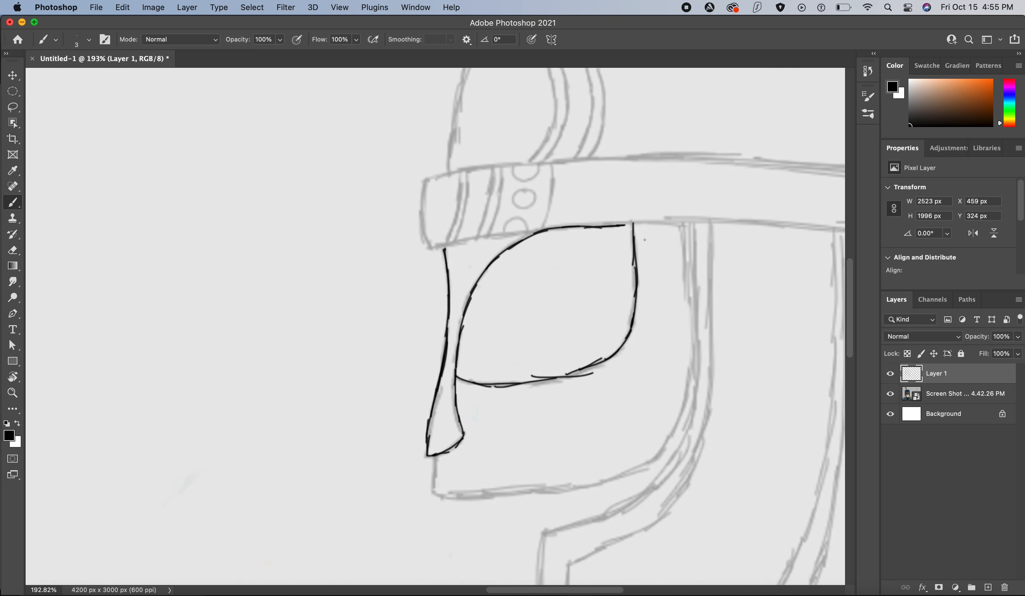
left_click_drag(655, 224, 655, 254)
left_click_drag(656, 224, 661, 282)
left_click_drag(659, 242, 657, 325)
mouse_move(464, 407)
left_mouse_down()
mouse_move(516, 416)
mouse_move(609, 392)
mouse_move(654, 352)
mouse_move(663, 322)
left_mouse_up()
left_click_drag(659, 339, 664, 302)
left_click_drag(659, 317, 663, 290)
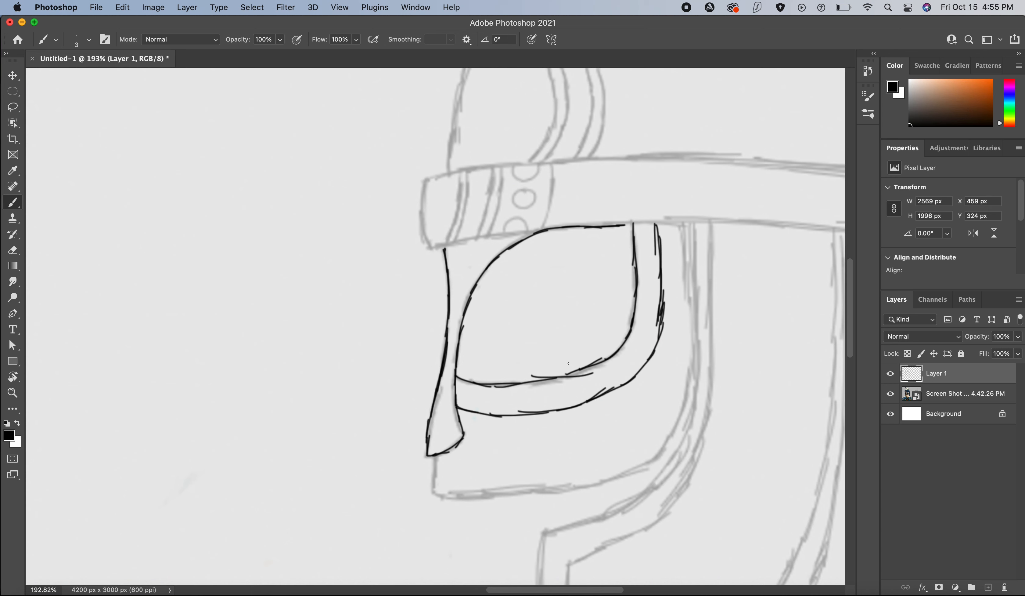
Erase the stray line end along the eye opening's lower edge, then return to the Brush tool.
key("e")
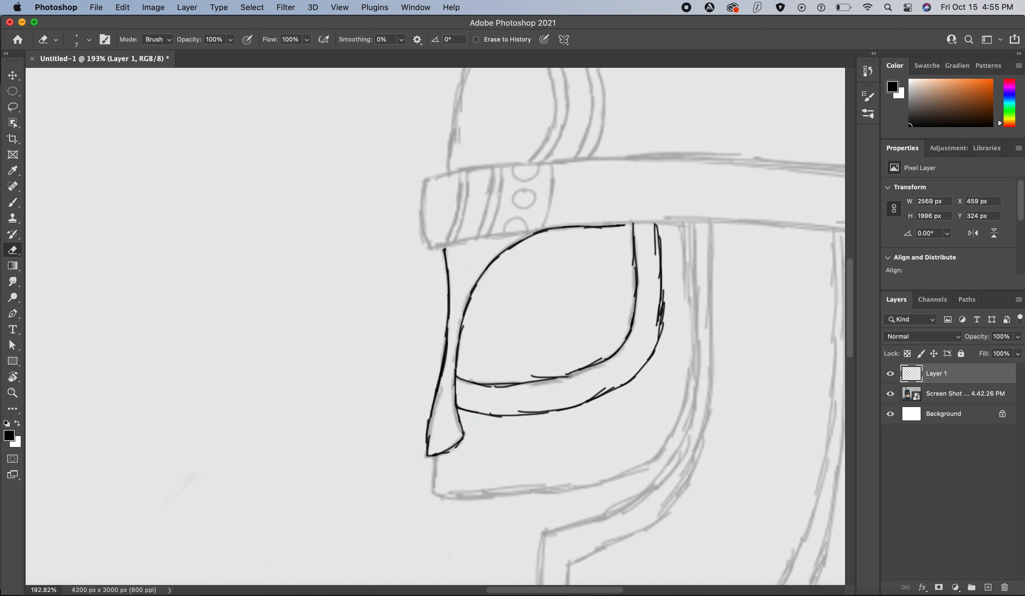
mouse_move(570, 376)
left_mouse_down()
mouse_move(534, 372)
mouse_move(564, 377)
left_mouse_up()
key("b")
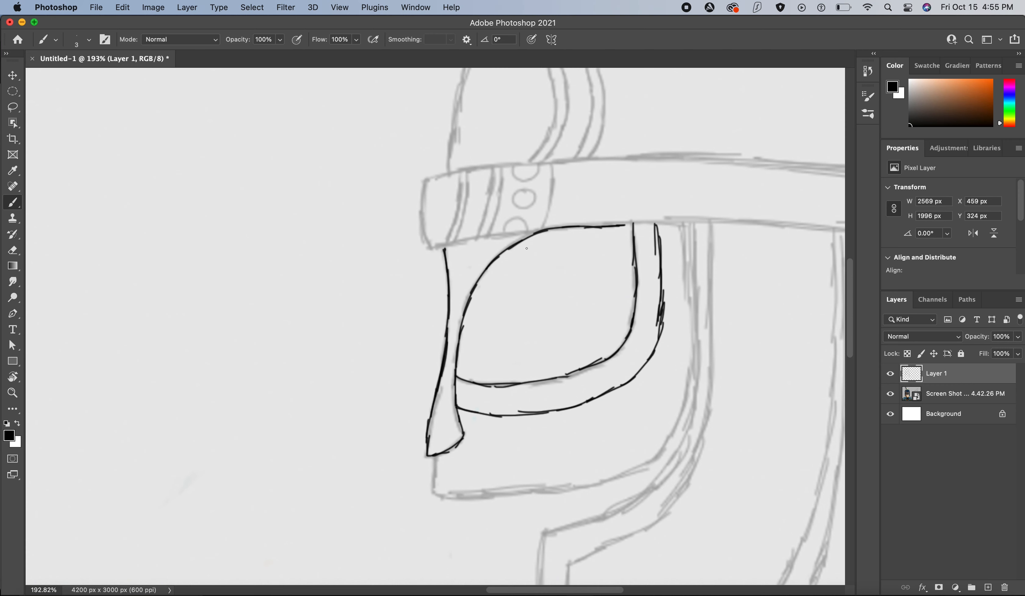
Draw an inner trim line along the lower part and tip of the side-view nose guard.
scroll(533, 248, "left", 10)
scroll(536, 248, "right", 5)
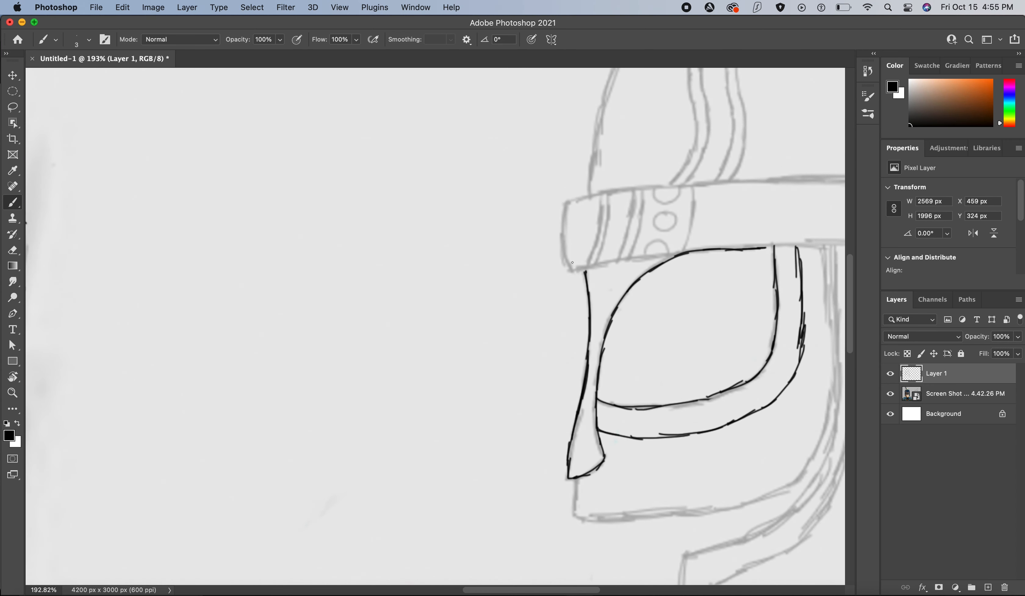
scroll(566, 265, "up", 5)
scroll(566, 265, "down", 5)
scroll(566, 265, "right", 5)
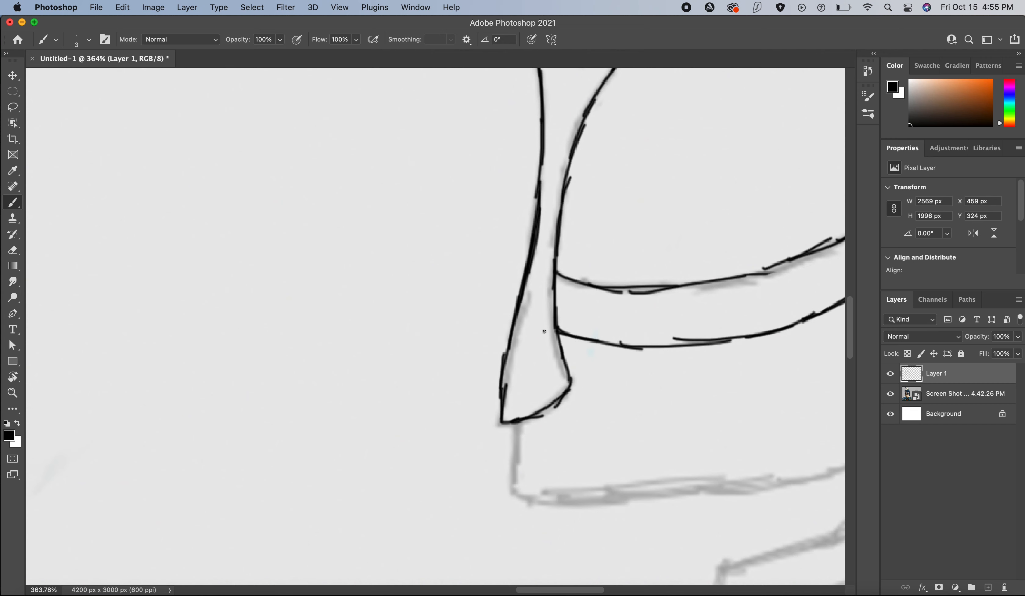
mouse_move(544, 332)
left_mouse_down()
mouse_move(549, 371)
mouse_move(504, 408)
left_mouse_up()
left_click_drag(553, 198, 539, 357)
Extend the nose guard's trim line up along the front of the eye opening to the forehead band.
scroll(565, 187, "up", 3)
scroll(565, 187, "up", 6)
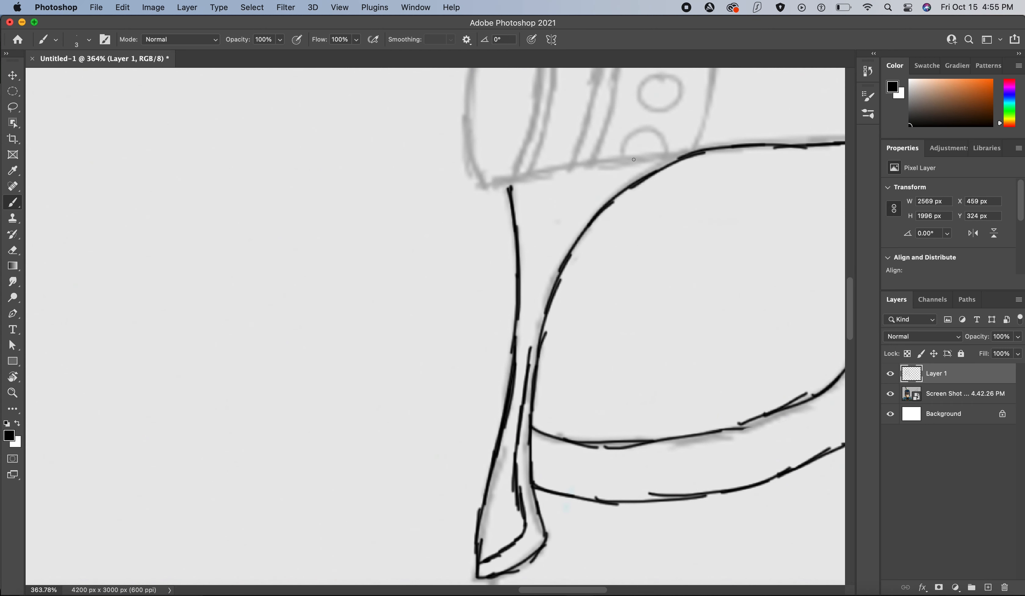
mouse_move(634, 159)
left_mouse_down()
mouse_move(567, 234)
mouse_move(528, 347)
left_mouse_up()
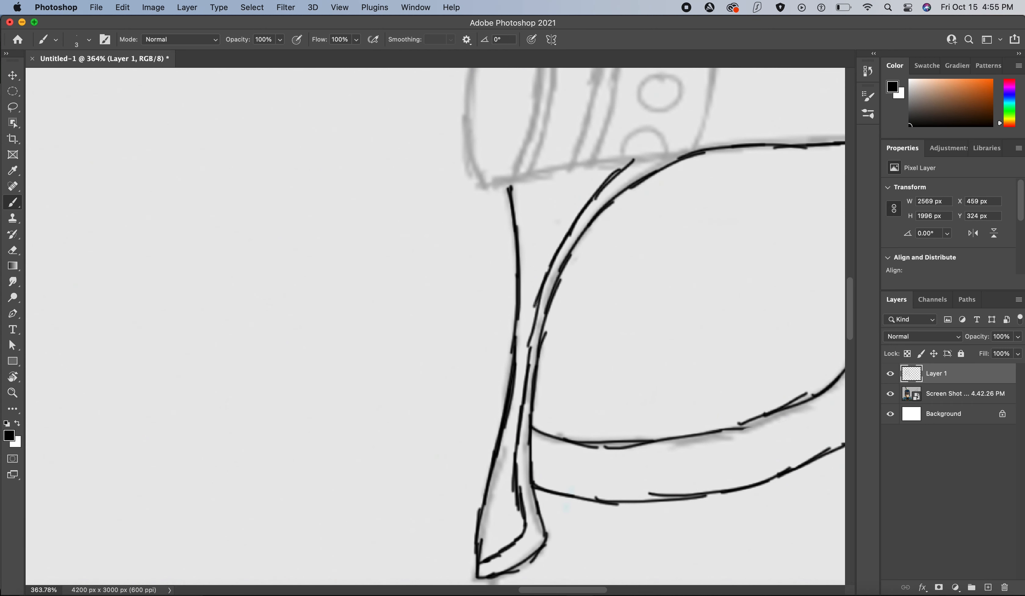
left_click_drag(536, 304, 525, 360)
Trace the side-view forehead band's lower edge at the front and the half-round stud sitting on it.
left_click_drag(492, 184, 717, 147)
mouse_move(627, 158)
left_mouse_down()
mouse_move(657, 131)
mouse_move(672, 154)
left_mouse_up()
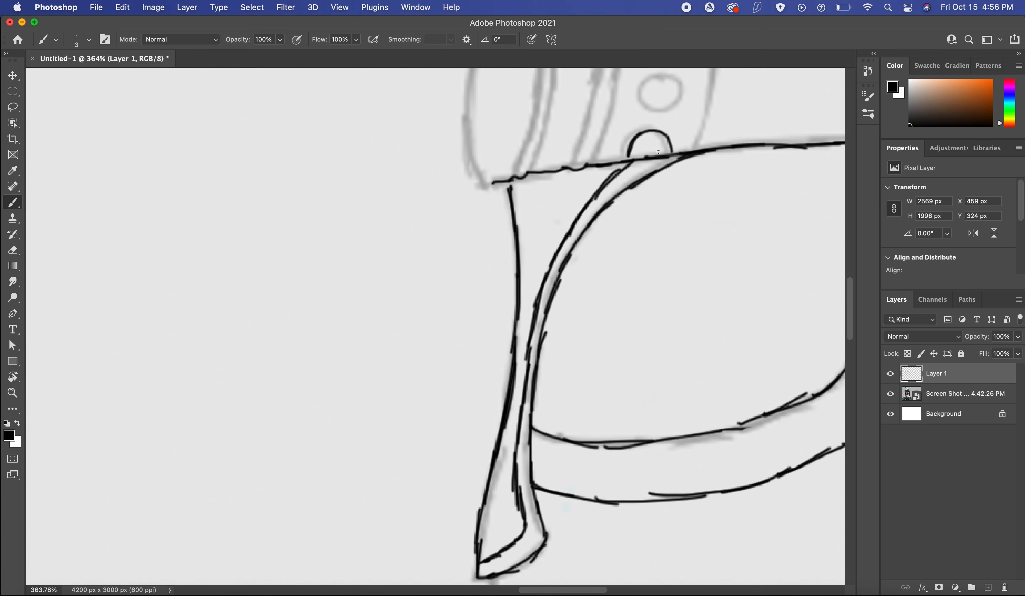
Trace both edges of the narrow strip directly in front of the studs on the side-view forehead band.
scroll(603, 155, "up", 1)
scroll(603, 155, "up", 5)
left_click_drag(590, 226, 564, 354)
mouse_move(572, 223)
left_mouse_down()
mouse_move(537, 358)
mouse_move(554, 357)
mouse_move(568, 336)
left_mouse_up()
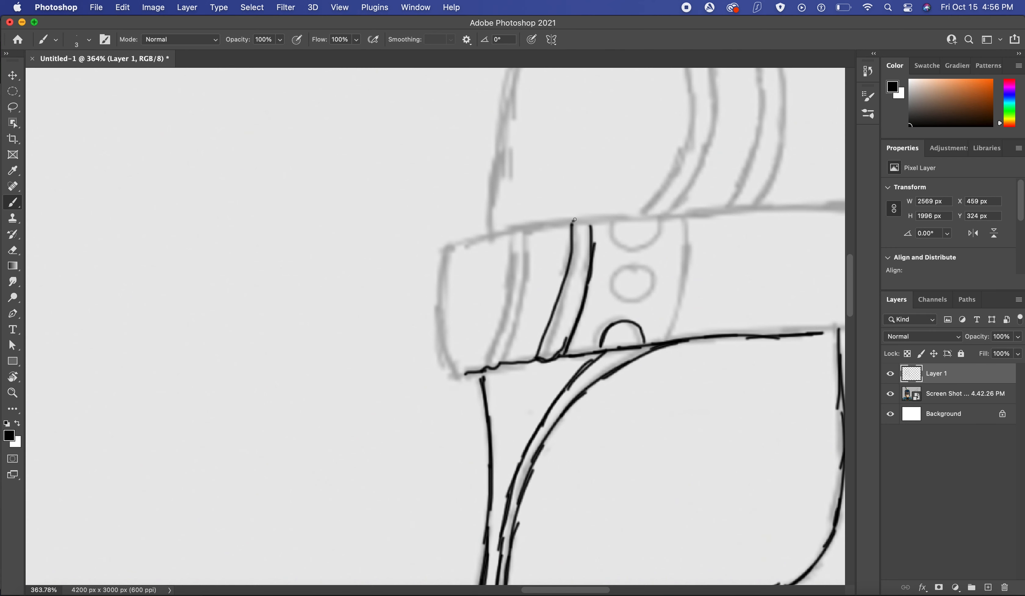
Outline the studded panel's upper and rear edges, its middle round stud and its upper half-round stud.
mouse_move(572, 224)
left_mouse_down()
mouse_move(689, 213)
mouse_move(691, 295)
mouse_move(669, 338)
left_mouse_up()
mouse_move(643, 266)
left_mouse_down()
mouse_move(651, 291)
mouse_move(648, 263)
left_mouse_up()
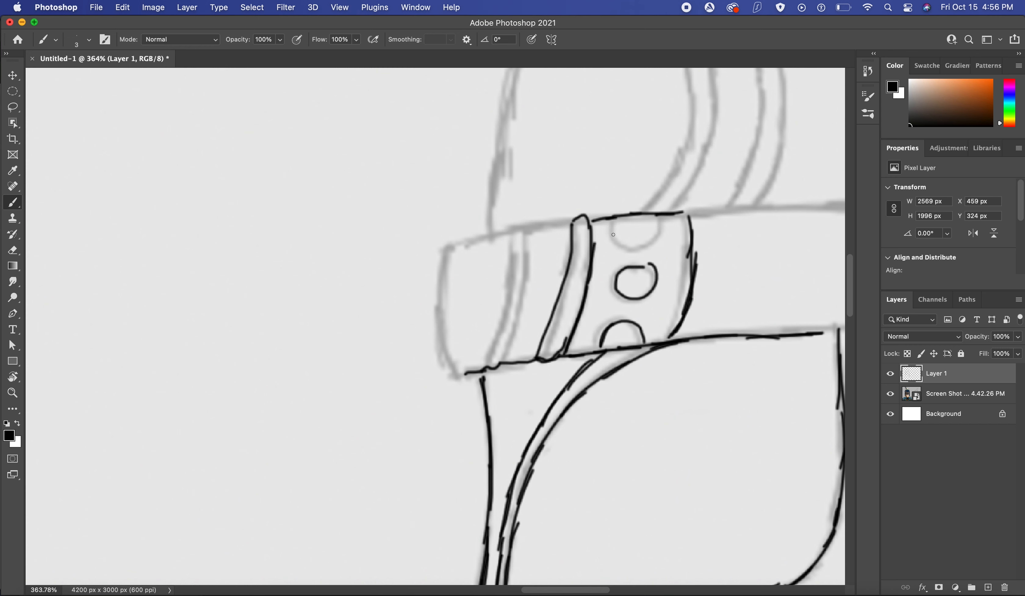
mouse_move(615, 220)
left_mouse_down()
mouse_move(645, 248)
mouse_move(655, 218)
left_mouse_up()
Trace the front narrow strip on the side-view forehead band and the band's upper edge behind it.
mouse_move(529, 226)
left_mouse_down()
mouse_move(568, 224)
mouse_move(509, 234)
mouse_move(511, 281)
mouse_move(487, 366)
left_mouse_up()
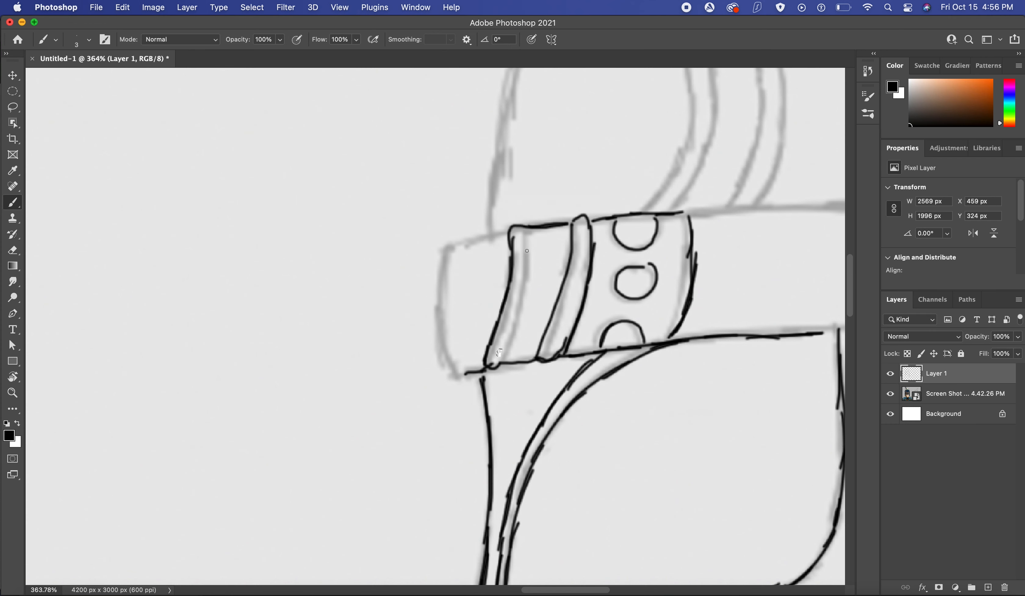
mouse_move(523, 227)
left_mouse_down()
mouse_move(513, 321)
mouse_move(493, 368)
left_mouse_up()
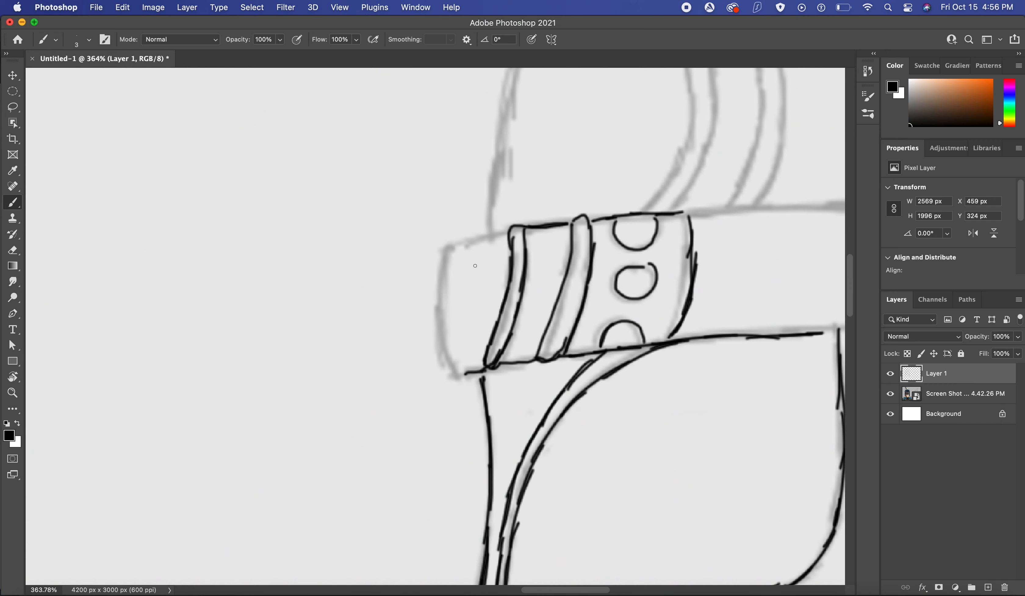
Trace the rounded front end of the side-view forehead band, closing it between the upper and lower edges.
mouse_move(509, 227)
left_mouse_down()
mouse_move(457, 238)
mouse_move(440, 296)
mouse_move(443, 334)
mouse_move(478, 379)
left_mouse_up()
scroll(542, 331, "down", 10)
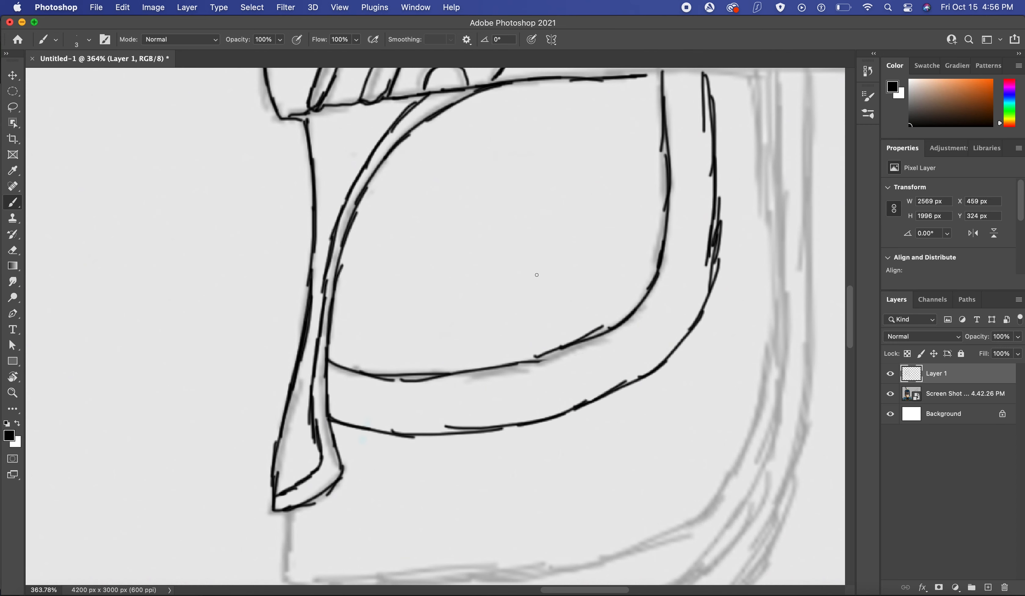
scroll(537, 275, "down", 6)
scroll(534, 277, "left", 8)
scroll(534, 277, "right", 1)
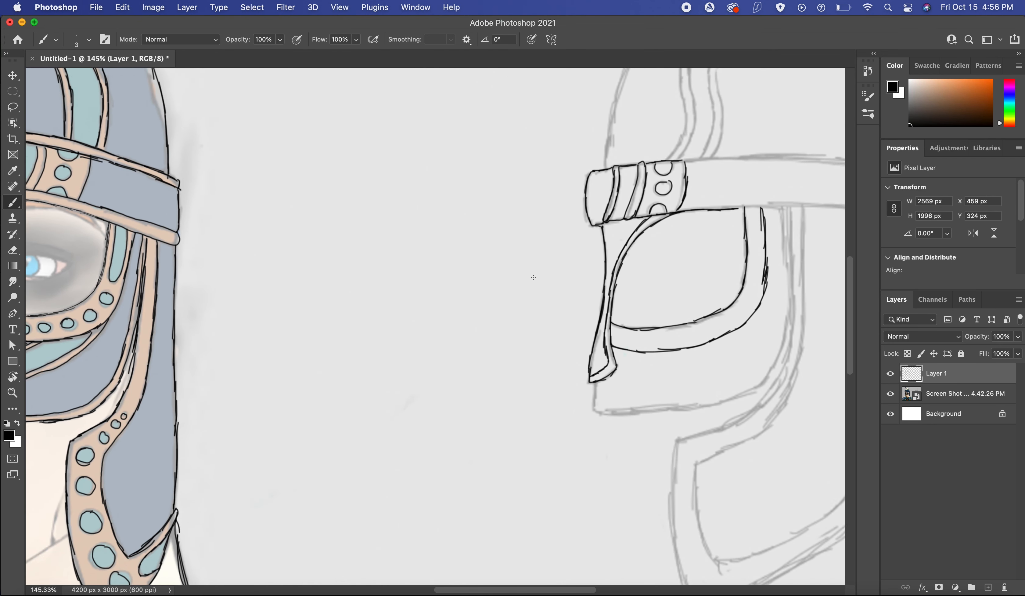
Draw a long narrow slot with a rounded lower end inside the rear part of the side-view eye rim, erasing stray line ends.
scroll(533, 277, "right", 3)
scroll(560, 208, "up", 4)
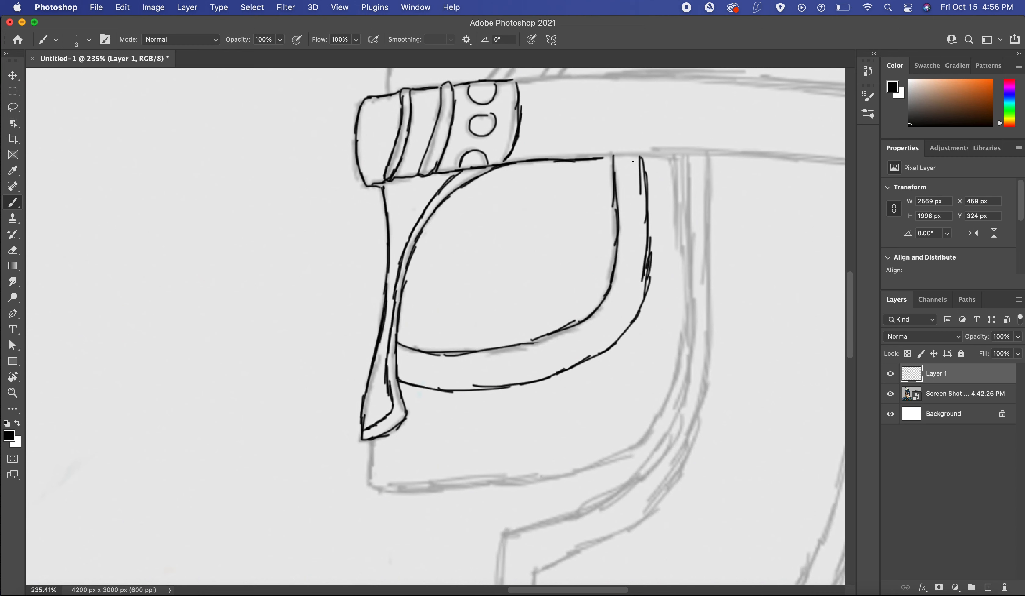
mouse_move(621, 160)
left_mouse_down()
mouse_move(624, 247)
mouse_move(613, 283)
left_mouse_up()
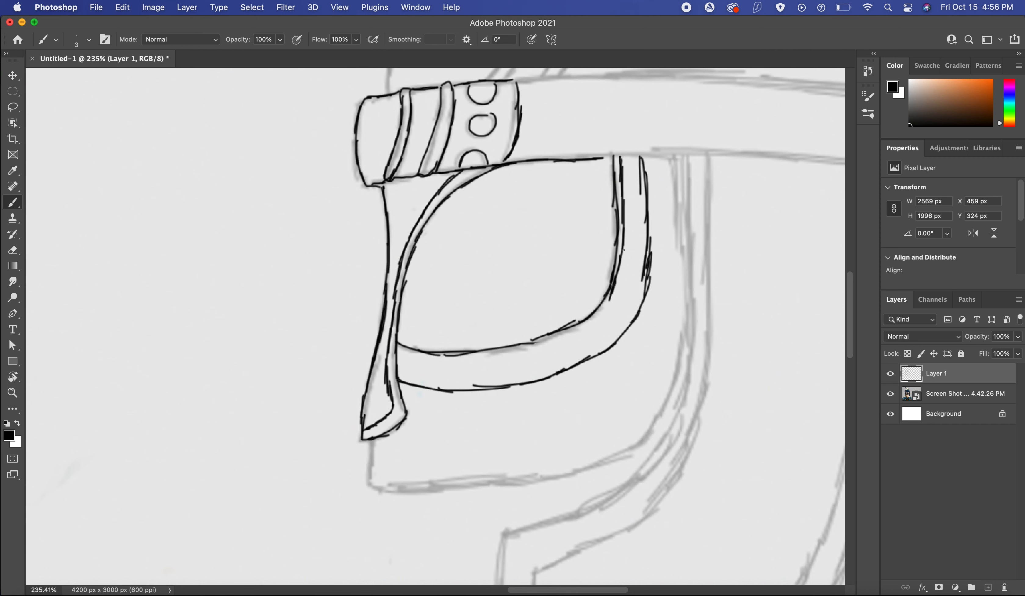
key("e")
left_click_drag(623, 244, 609, 298)
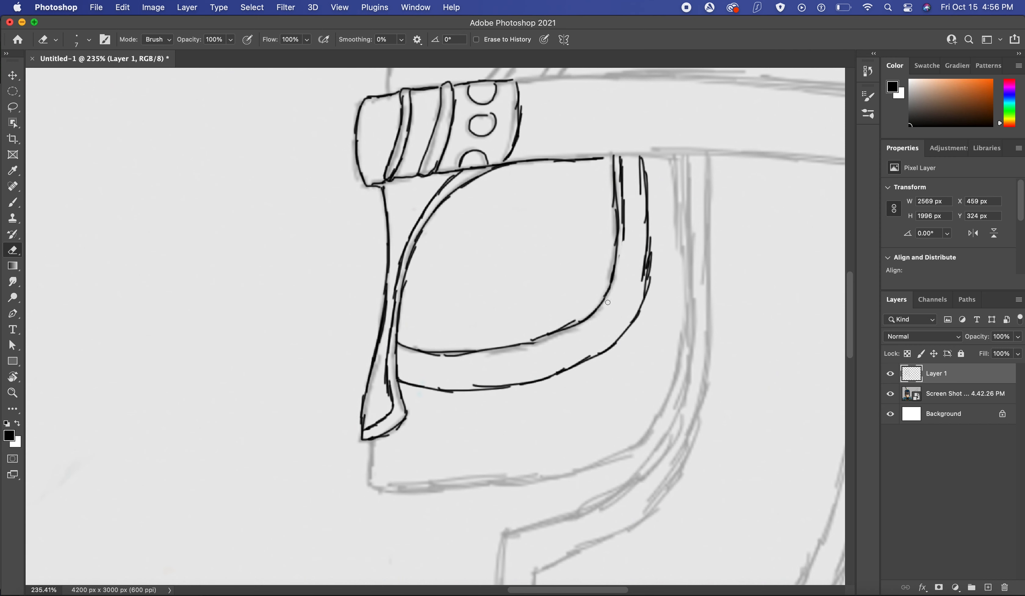
left_click_drag(645, 254, 642, 278)
key("b")
left_click_drag(626, 230, 617, 283)
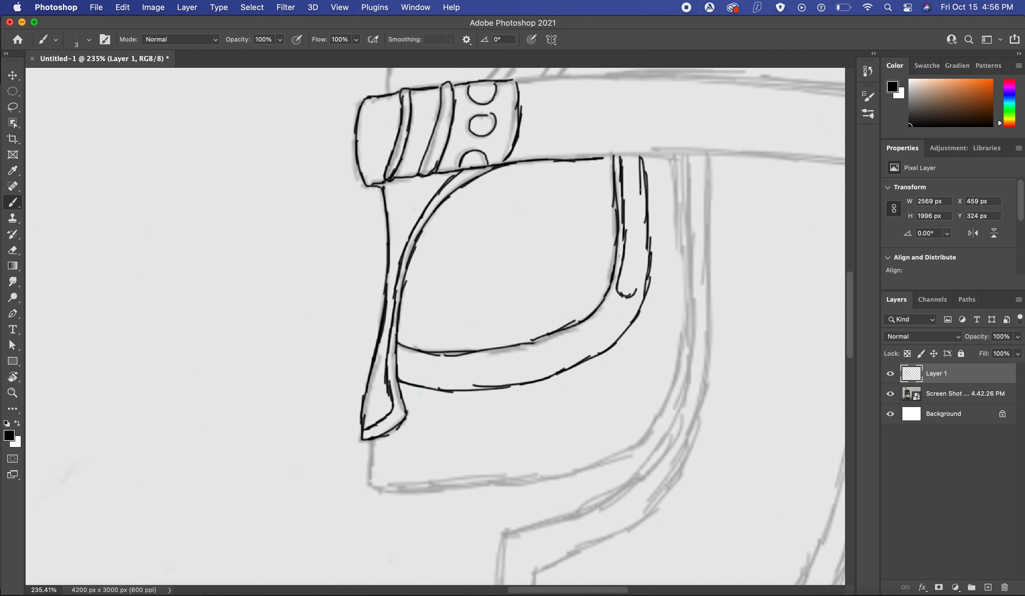
left_click_drag(640, 190, 635, 289)
Draw a short rounded slot at the front of the lower eye rim and six round studs along the rim behind it.
scroll(626, 261, "left", 3)
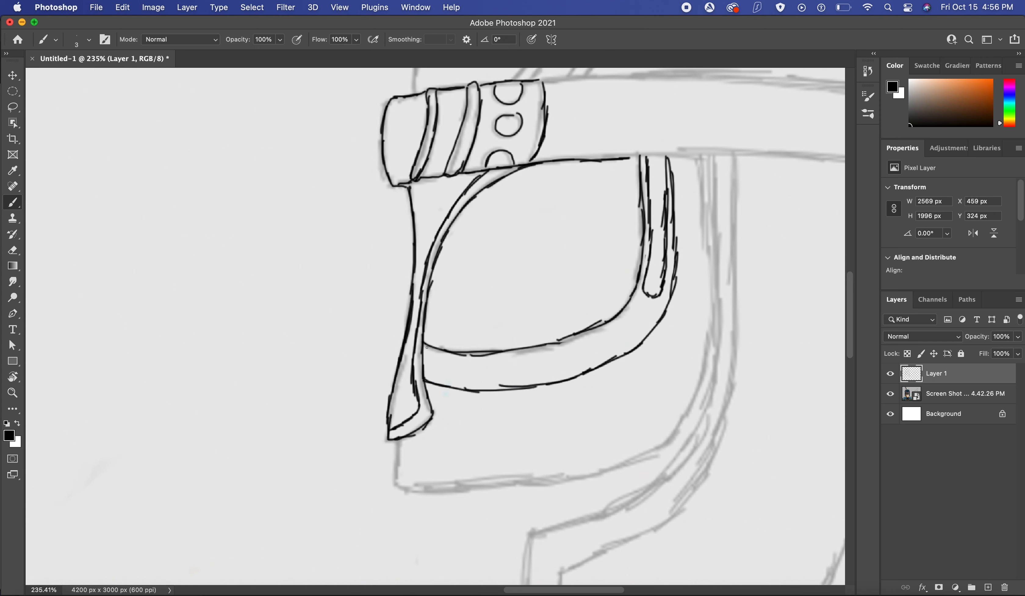
left_click_drag(430, 352, 453, 363)
scroll(422, 370, "down", 8)
scroll(448, 361, "left", 10)
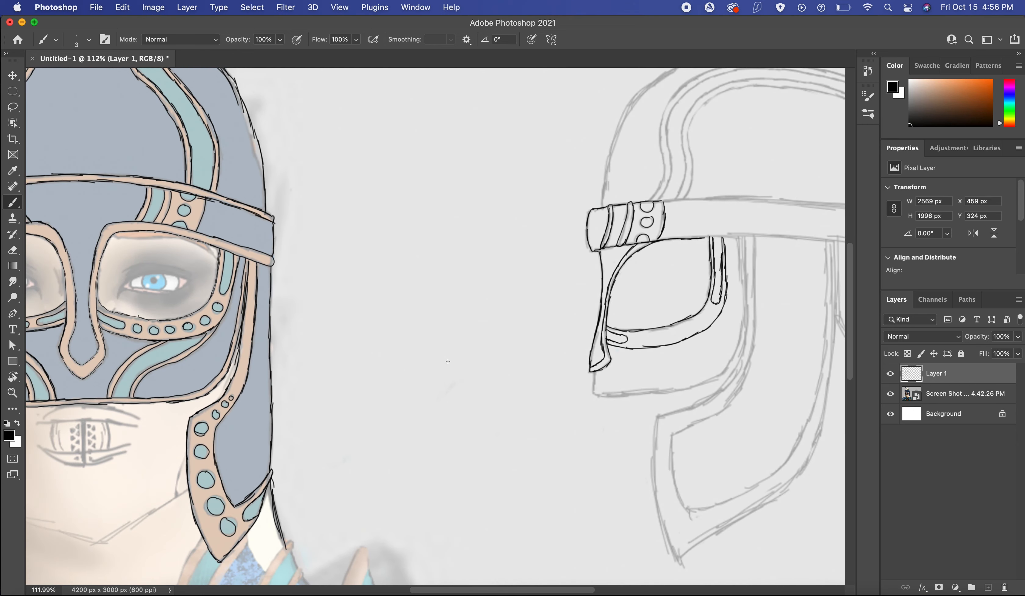
scroll(447, 360, "up", 10)
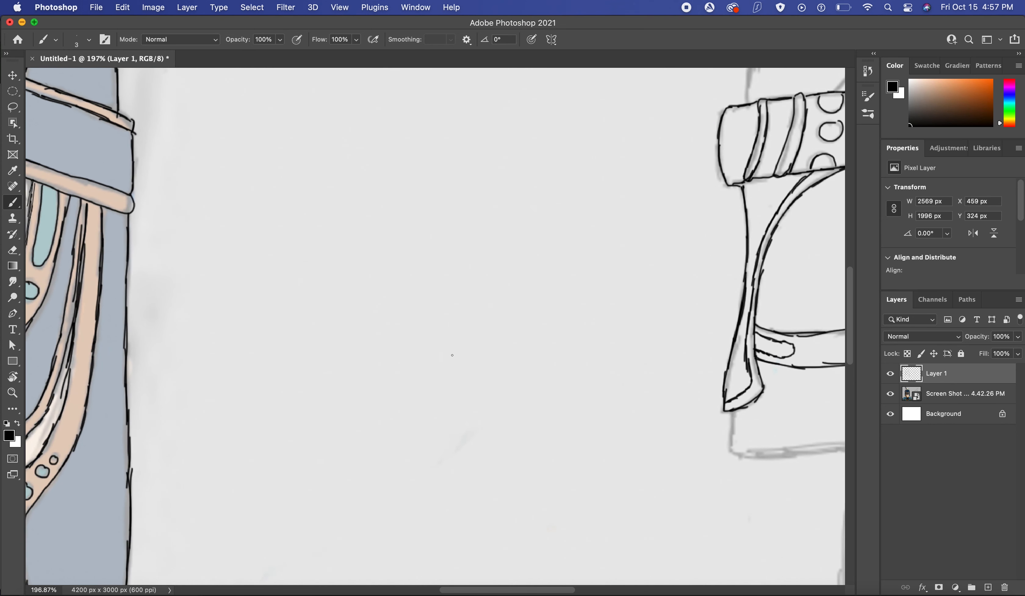
scroll(454, 350, "right", 5)
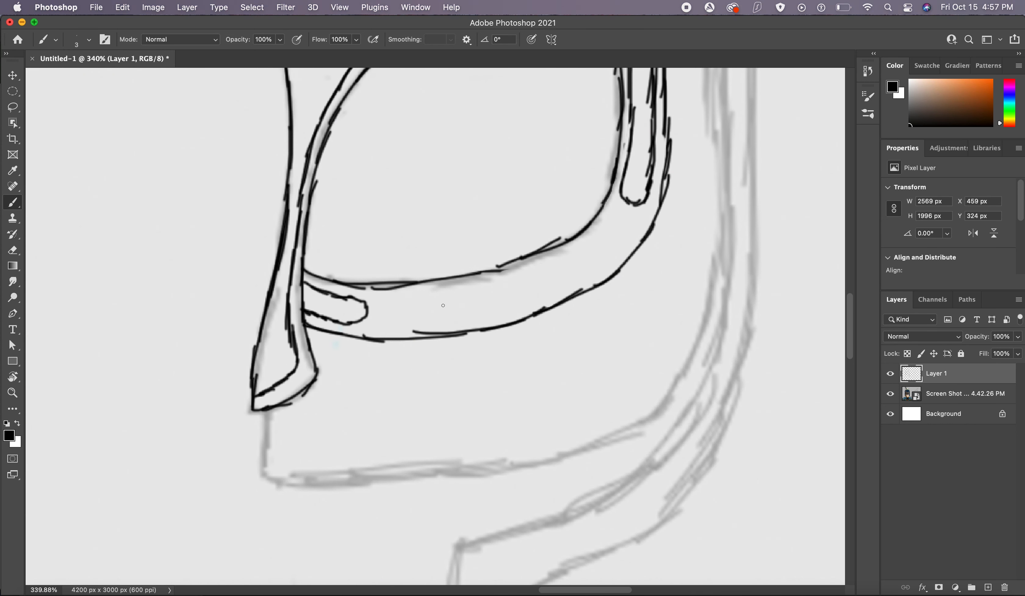
mouse_move(412, 304)
left_mouse_down()
mouse_move(397, 301)
mouse_move(567, 282)
mouse_move(562, 265)
left_mouse_up()
mouse_move(607, 232)
left_mouse_down()
mouse_move(596, 247)
mouse_move(616, 250)
left_mouse_up()
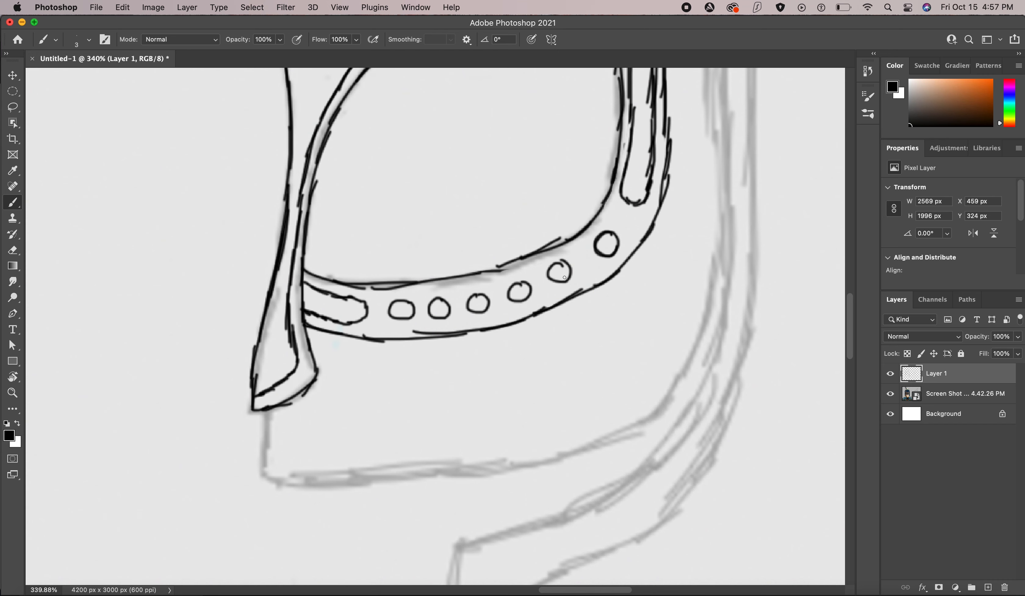
Draw the rear curved line sweeping from beneath the side-view eye rim down to the face mask's lower edge.
scroll(560, 277, "down", 3)
scroll(556, 279, "left", 10)
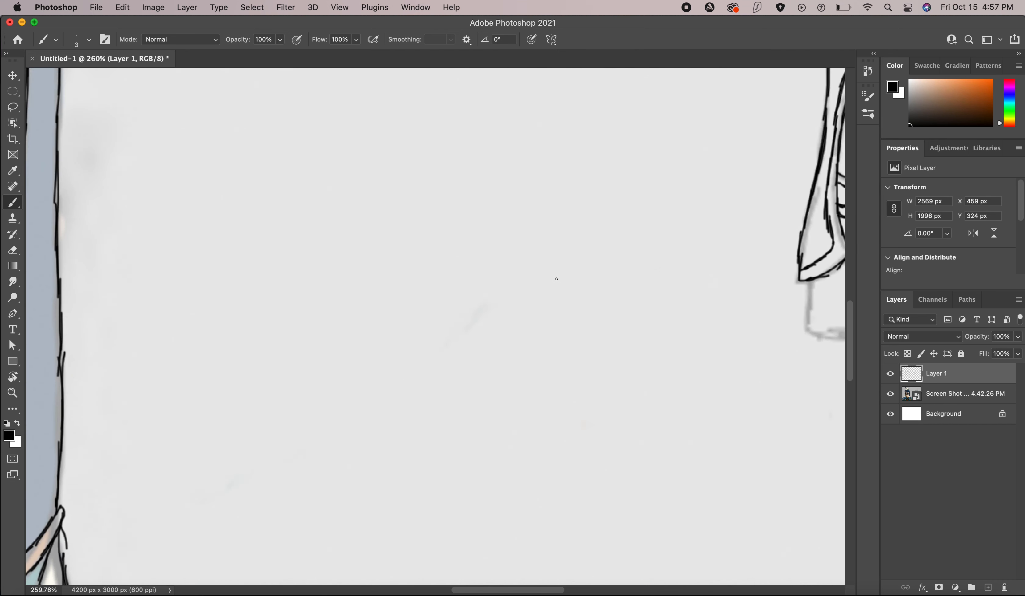
scroll(555, 279, "right", 10)
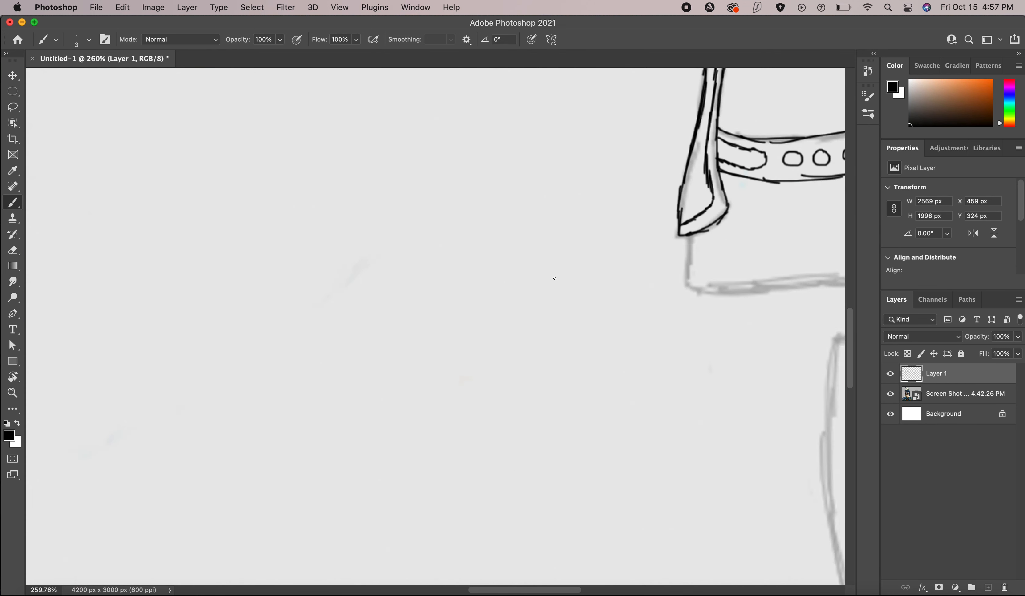
scroll(524, 239, "down", 4)
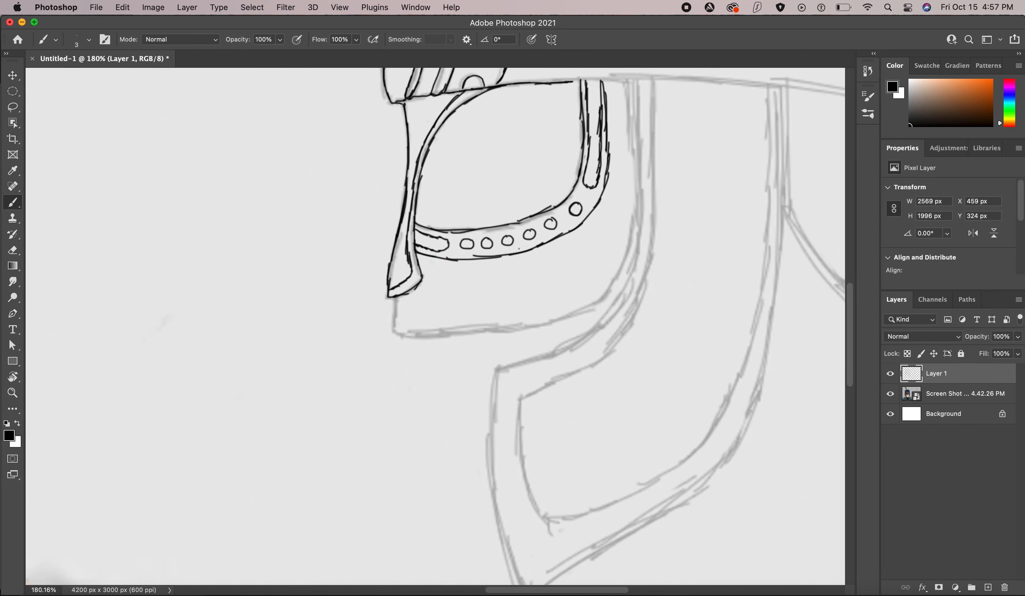
scroll(521, 252, "left", 3)
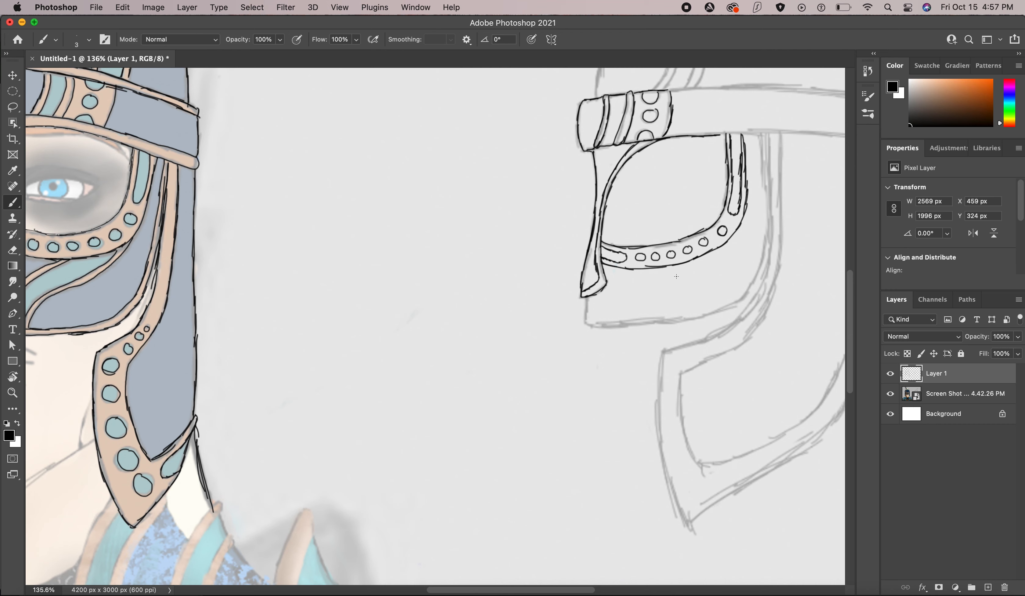
mouse_move(671, 275)
left_mouse_down()
mouse_move(646, 288)
mouse_move(627, 322)
left_mouse_up()
scroll(672, 268, "up", 5)
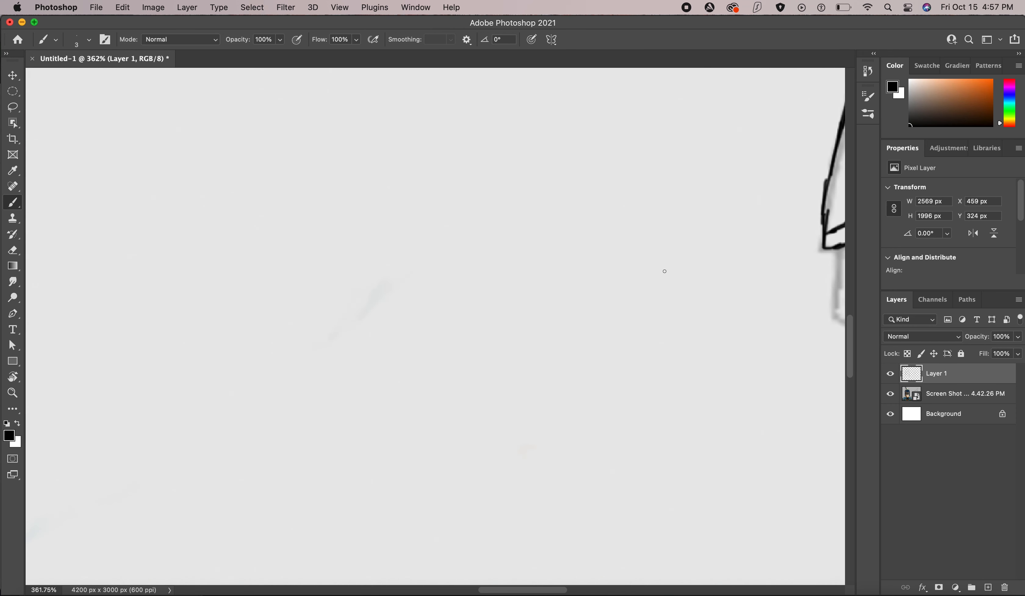
scroll(650, 276, "right", 8)
scroll(605, 289, "right", 2)
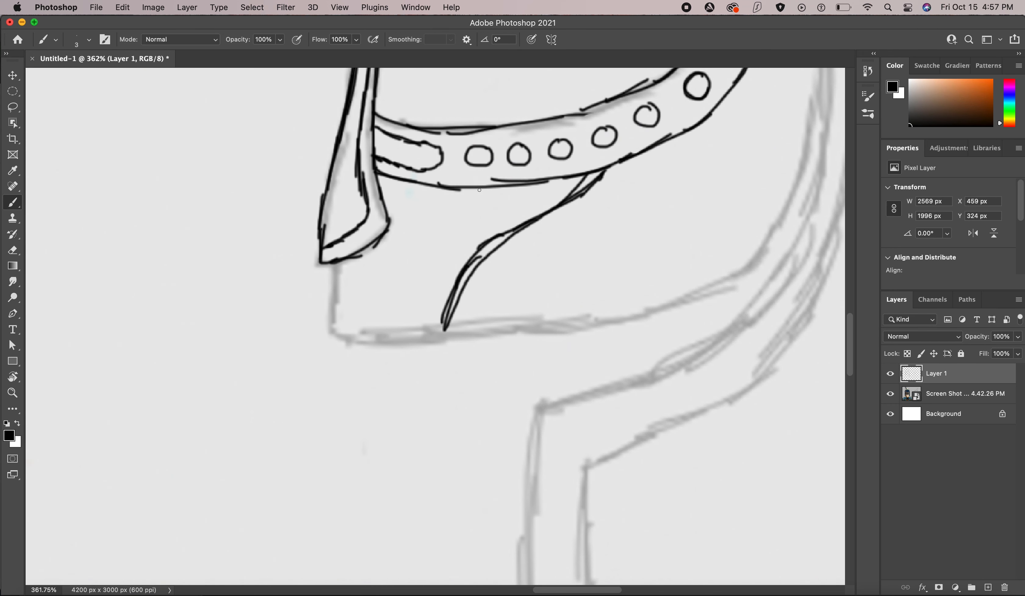
Draw both edges of the front curved strip below the eye rim and the second edge of the rear curved strip.
left_click_drag(469, 189, 433, 217)
mouse_move(422, 230)
left_mouse_down()
mouse_move(380, 327)
mouse_move(384, 318)
mouse_move(386, 345)
mouse_move(406, 275)
mouse_move(471, 202)
left_mouse_up()
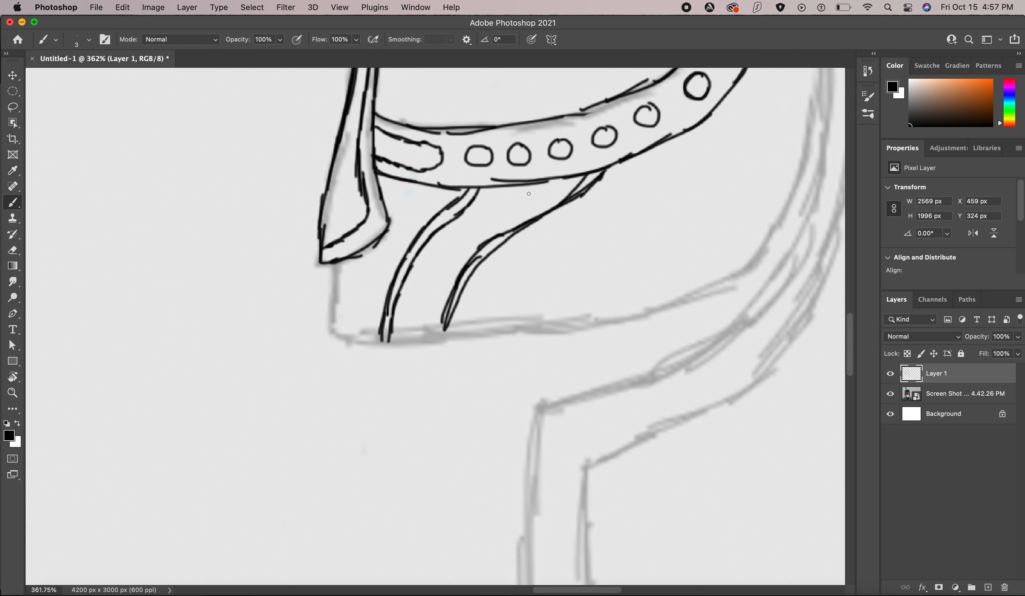
mouse_move(544, 199)
left_mouse_down()
mouse_move(471, 240)
mouse_move(445, 272)
mouse_move(427, 335)
mouse_move(393, 339)
mouse_move(427, 335)
left_mouse_up()
Trace the side-view face mask's short front edge below the nose guard and the front part of its lower edge.
mouse_move(338, 277)
left_mouse_down()
mouse_move(334, 328)
mouse_move(387, 348)
mouse_move(519, 331)
left_mouse_up()
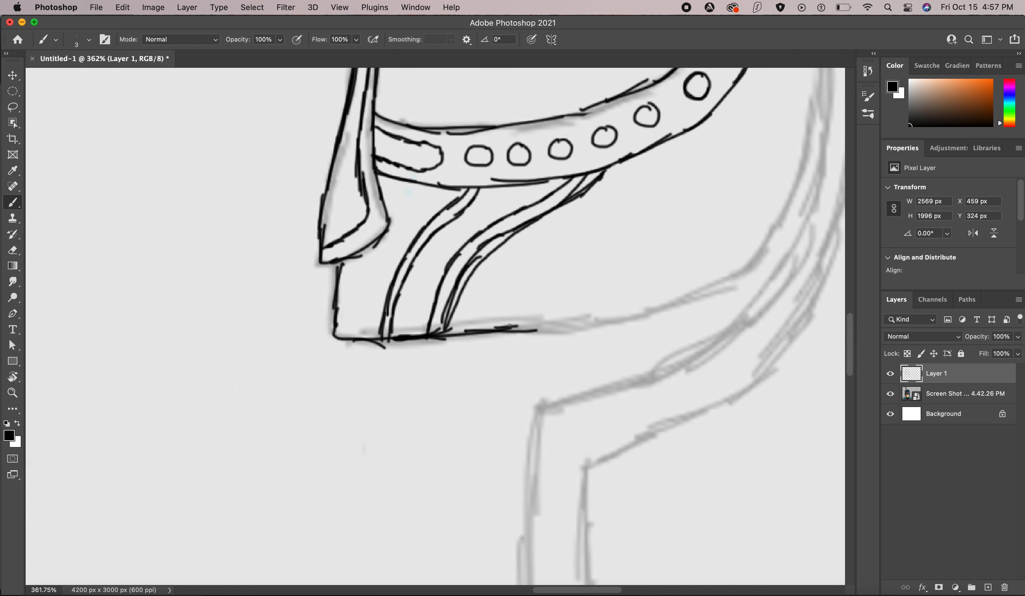
mouse_move(332, 328)
left_mouse_down()
mouse_move(456, 330)
mouse_move(580, 317)
left_mouse_up()
Trace the double line of the face mask's rear edge from the forehead band down into the lower curve.
scroll(547, 317, "right", 10)
scroll(572, 252, "up", 15)
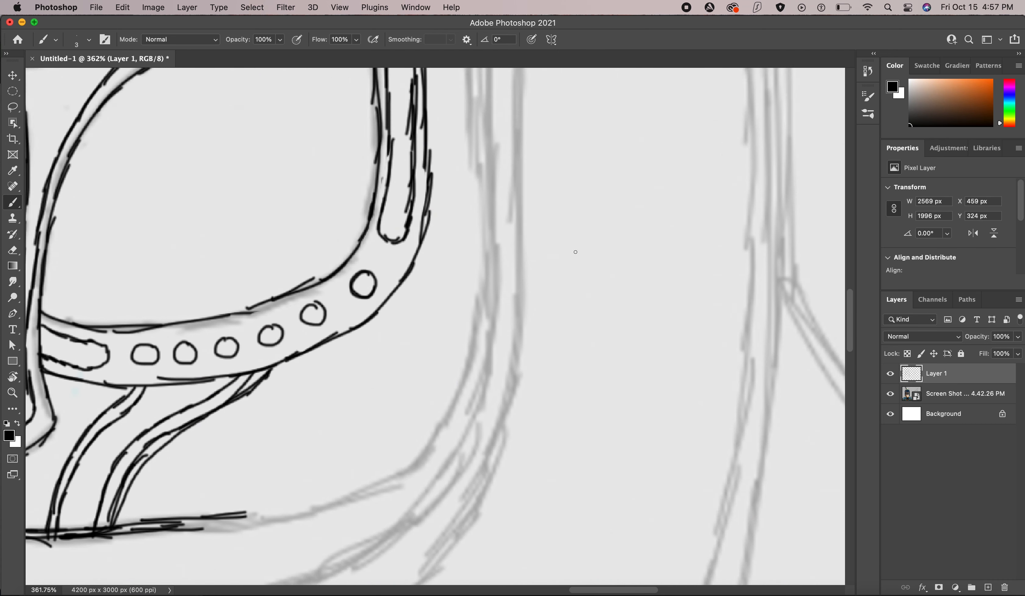
left_click_drag(514, 191, 524, 293)
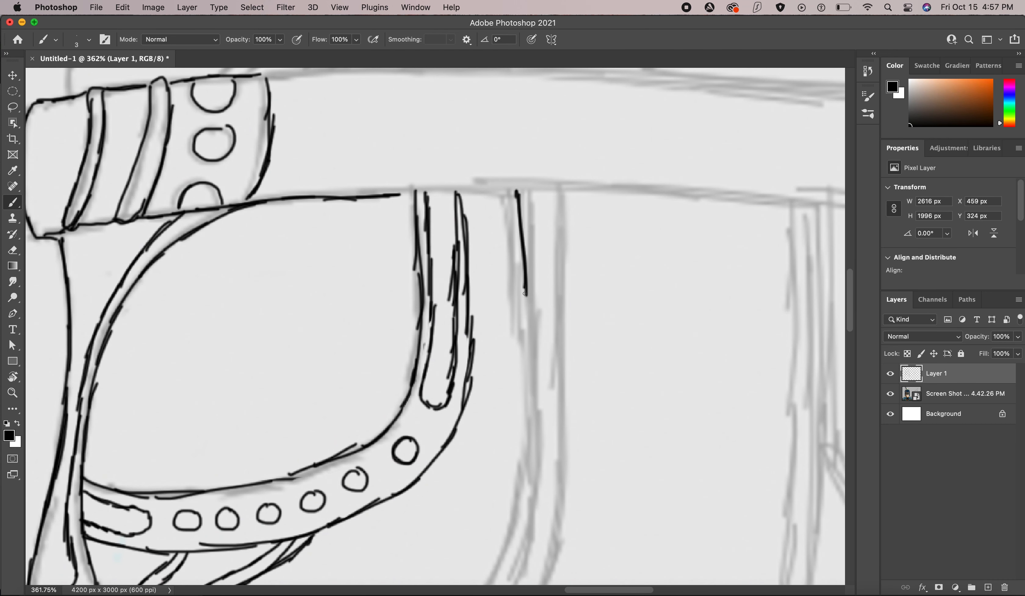
left_click_drag(502, 207, 511, 350)
scroll(506, 204, "down", 5)
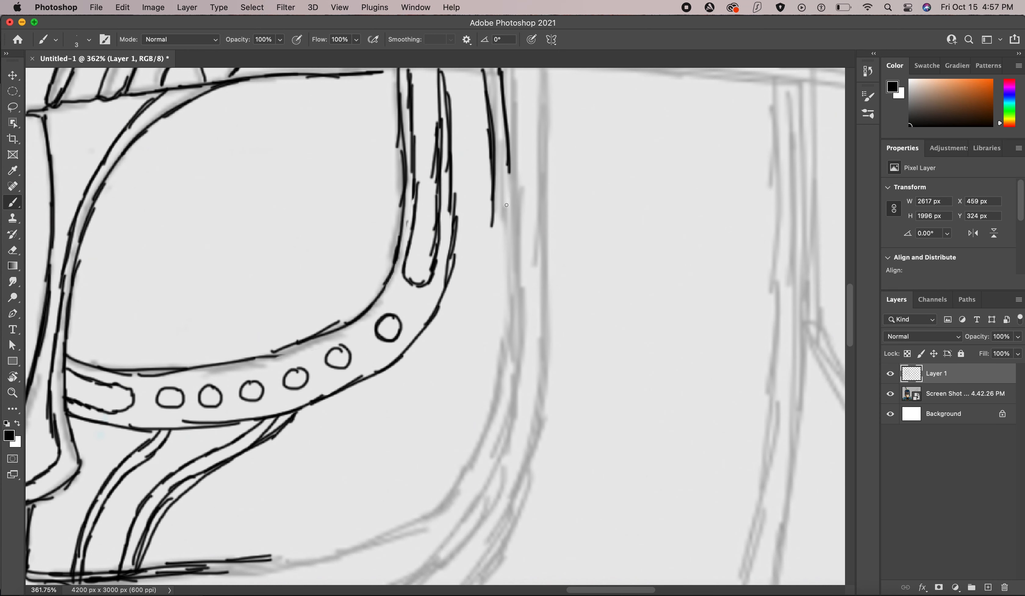
mouse_move(510, 171)
left_mouse_down()
mouse_move(510, 313)
mouse_move(485, 408)
left_mouse_up()
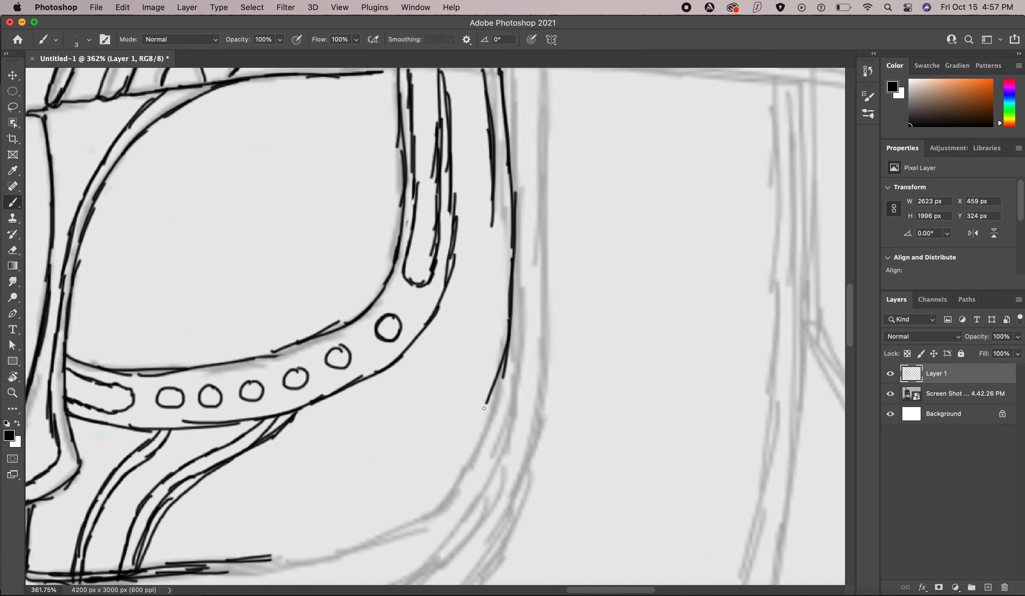
mouse_move(495, 189)
left_mouse_down()
mouse_move(487, 336)
mouse_move(470, 383)
left_mouse_up()
scroll(493, 259, "down", 4)
scroll(492, 259, "down", 1)
mouse_move(517, 236)
left_mouse_down()
mouse_move(493, 314)
mouse_move(430, 409)
left_mouse_up()
Trace both lines of the face mask's lower border, joining them to the curved rear edge.
scroll(401, 305, "down", 4)
scroll(401, 306, "left", 5)
left_click_drag(339, 369, 423, 356)
left_click_drag(332, 371, 458, 361)
mouse_move(379, 367)
left_mouse_down()
mouse_move(491, 346)
mouse_move(572, 303)
left_mouse_up()
mouse_move(616, 168)
left_mouse_down()
mouse_move(585, 247)
mouse_move(547, 296)
mouse_move(399, 357)
left_mouse_up()
left_click_drag(461, 333, 407, 264)
Trace the cheek guard's outer front edge from the forehead band along the mask and around its front corner.
left_click_drag(581, 189, 539, 264)
mouse_move(555, 236)
left_mouse_down()
mouse_move(489, 303)
mouse_move(342, 364)
mouse_move(307, 397)
mouse_move(302, 457)
left_mouse_up()
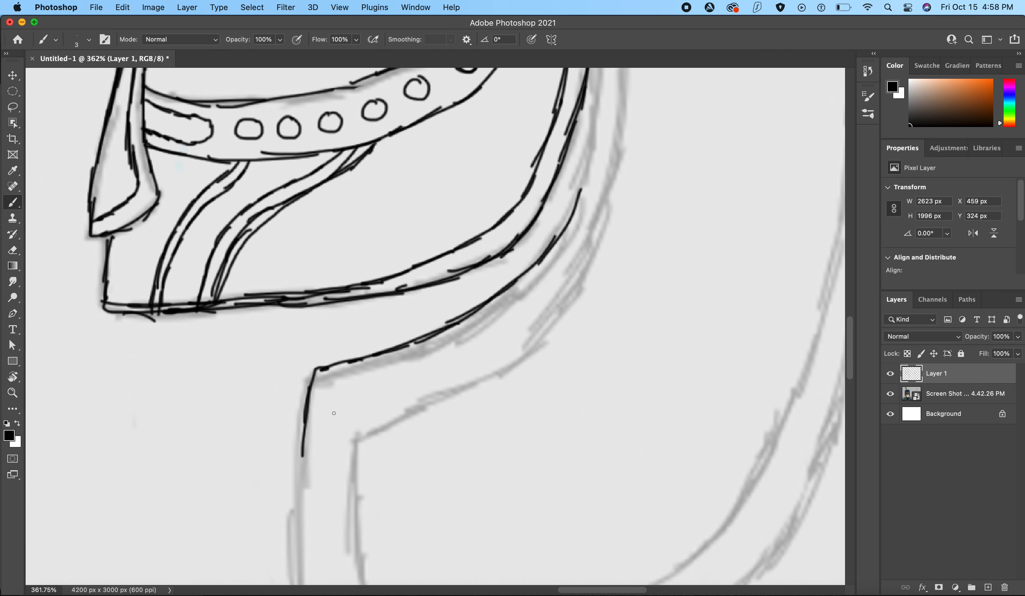
scroll(420, 254, "up", 10)
scroll(420, 255, "right", 4)
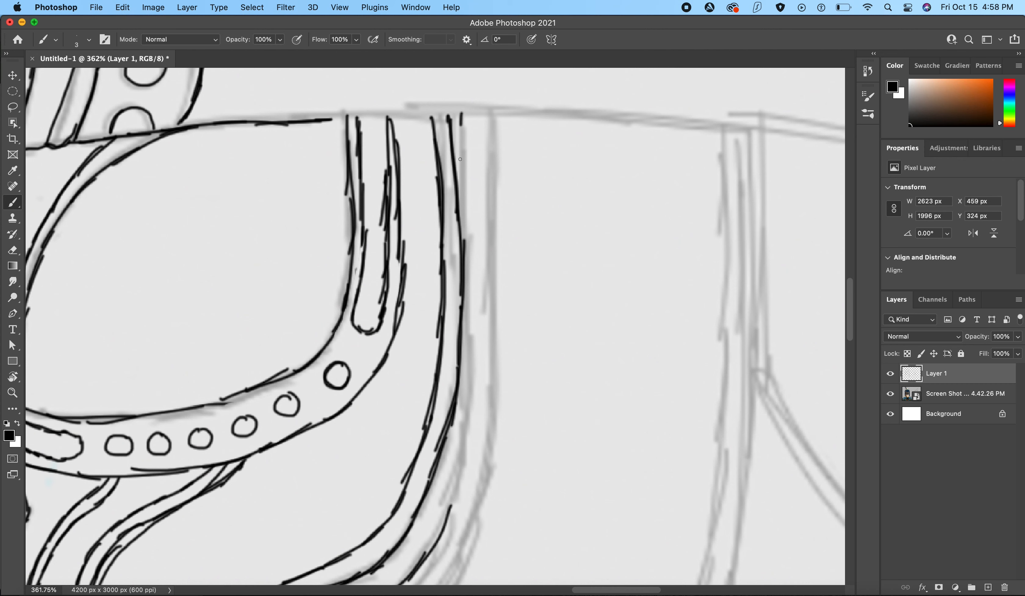
mouse_move(461, 124)
left_mouse_down()
mouse_move(451, 278)
mouse_move(461, 368)
mouse_move(442, 525)
left_mouse_up()
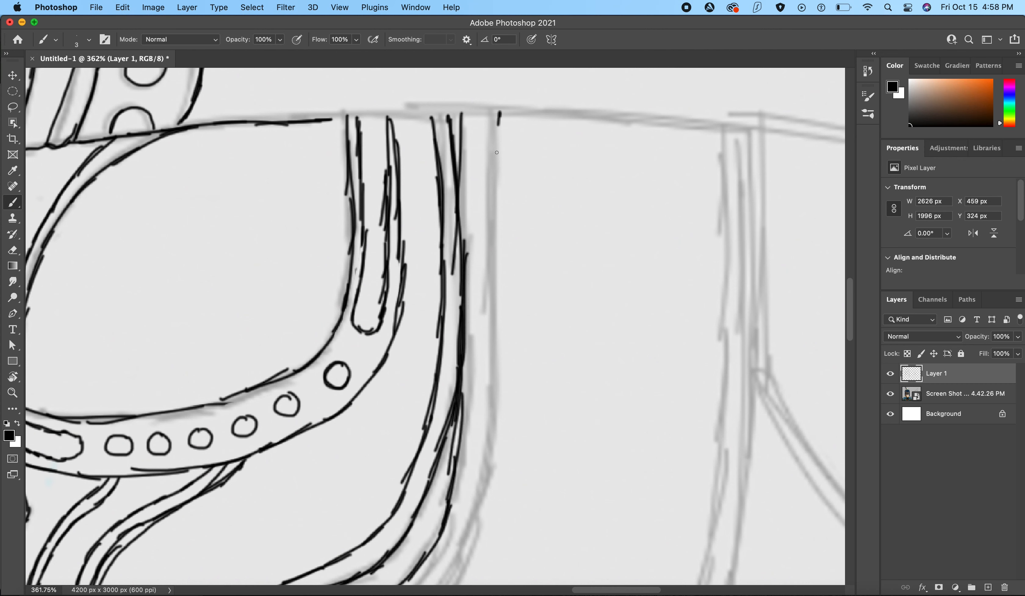
Trace the cheek guard border's inner edge from the forehead band around the front corner down to its lower inner corner.
left_click_drag(497, 153, 490, 307)
scroll(496, 208, "down", 3)
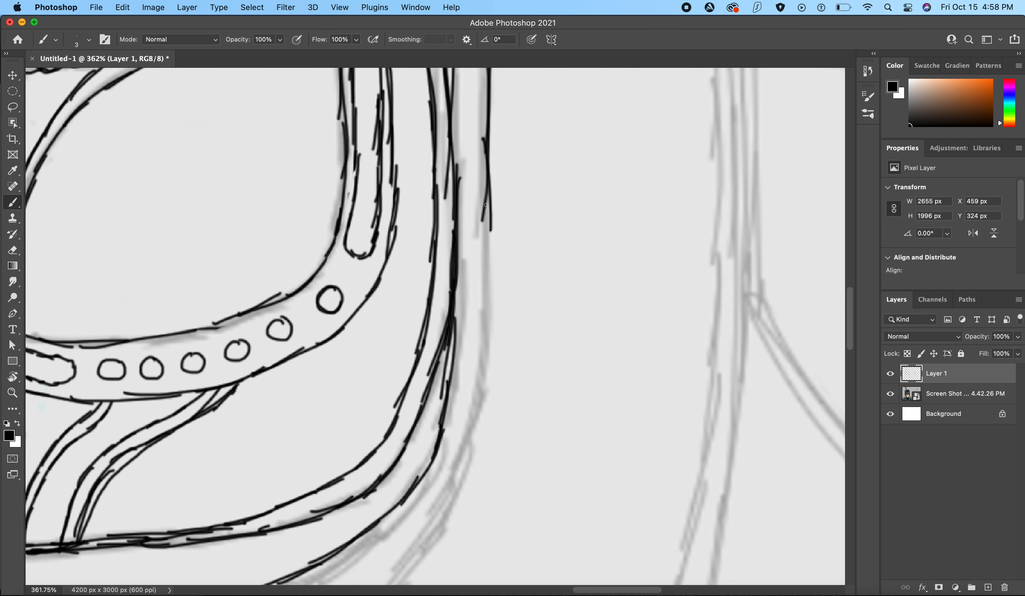
left_click_drag(486, 204, 480, 388)
scroll(486, 292, "down", 3)
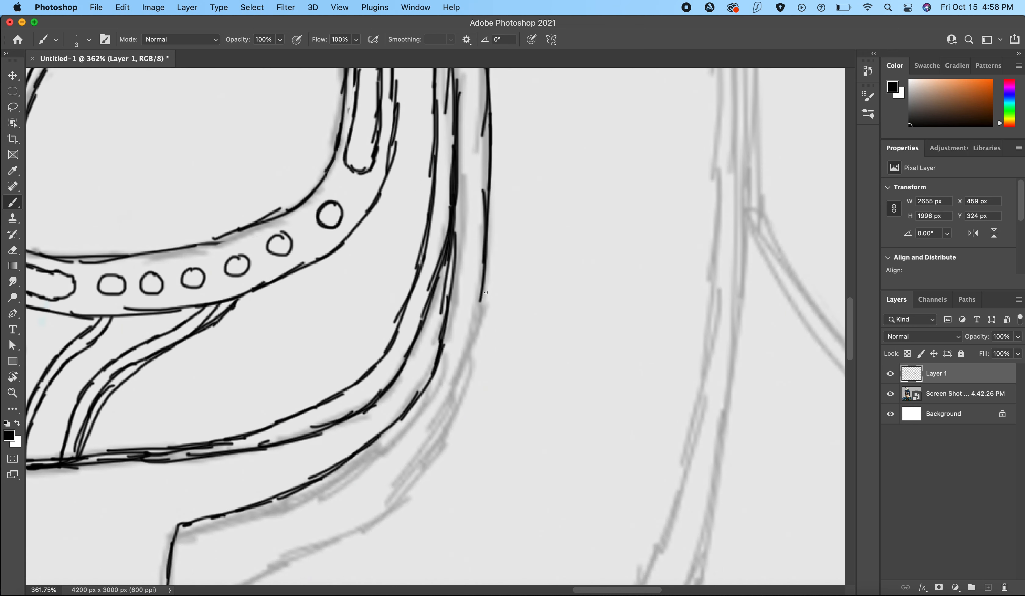
mouse_move(486, 292)
left_mouse_down()
mouse_move(466, 366)
mouse_move(474, 359)
mouse_move(446, 323)
mouse_move(452, 317)
mouse_move(342, 425)
left_mouse_up()
scroll(416, 293, "down", 3)
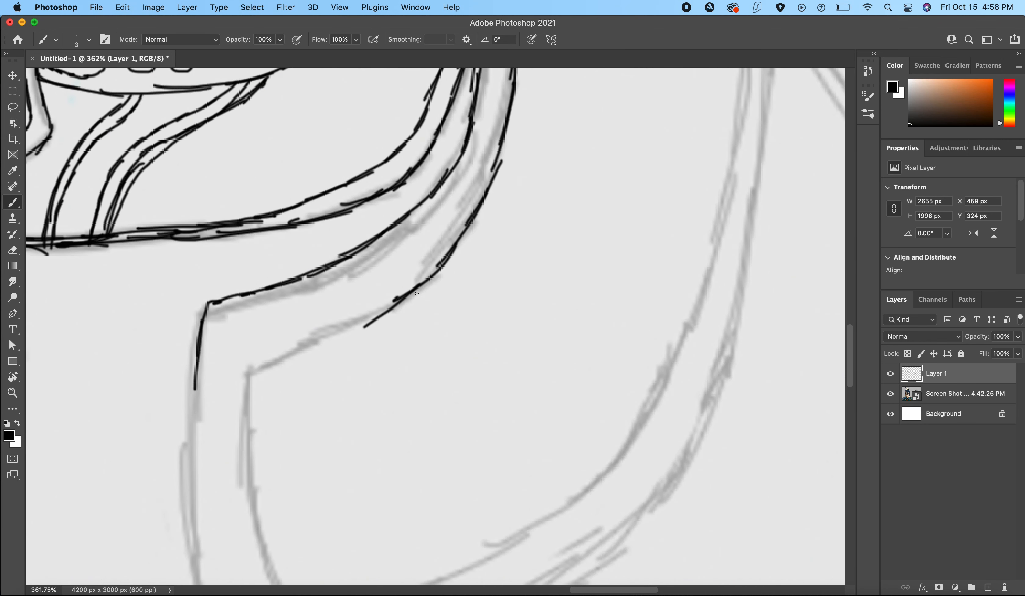
mouse_move(401, 301)
left_mouse_down()
mouse_move(266, 359)
mouse_move(253, 374)
mouse_move(247, 422)
left_mouse_up()
scroll(246, 422, "down", 5)
mouse_move(258, 315)
left_mouse_down()
mouse_move(263, 412)
mouse_move(281, 475)
mouse_move(304, 505)
left_mouse_up()
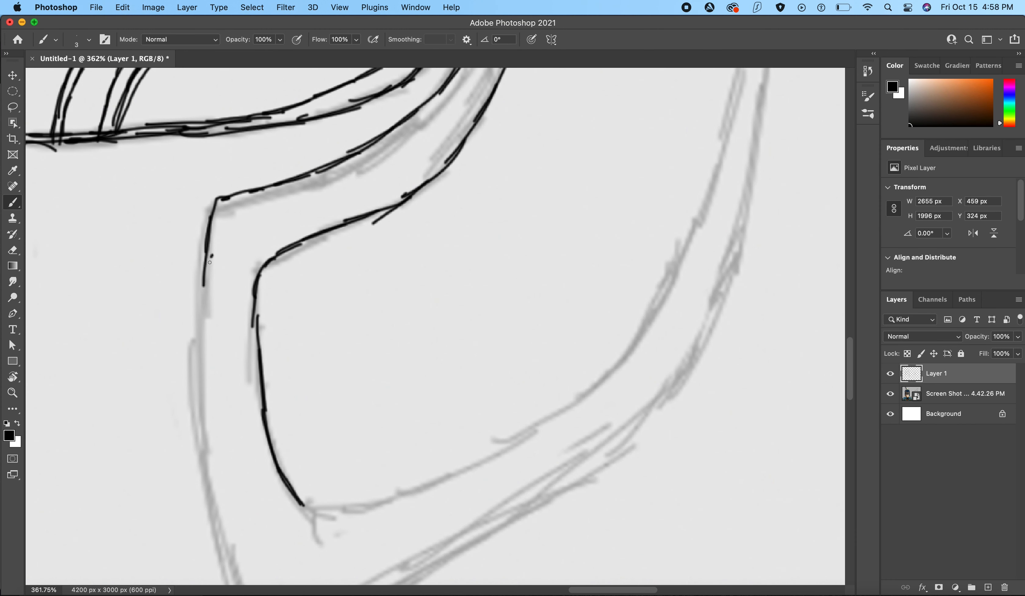
Trace the cheek guard's outer front edge from below its corner down to the pointed tip.
mouse_move(210, 261)
left_mouse_down()
mouse_move(191, 408)
mouse_move(218, 558)
left_mouse_up()
scroll(202, 412, "down", 2)
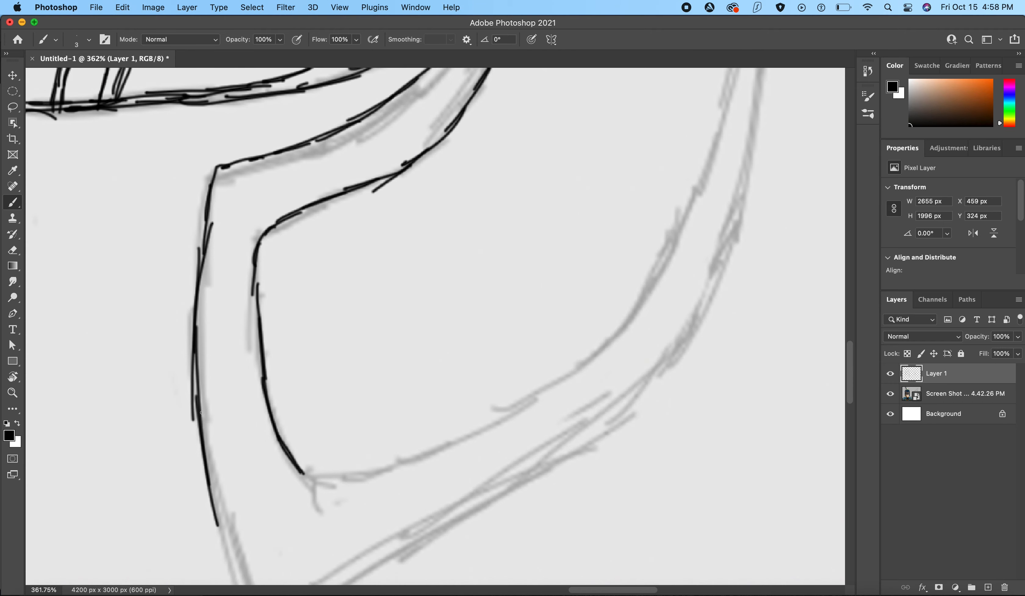
scroll(202, 412, "down", 5)
left_click_drag(231, 486, 259, 542)
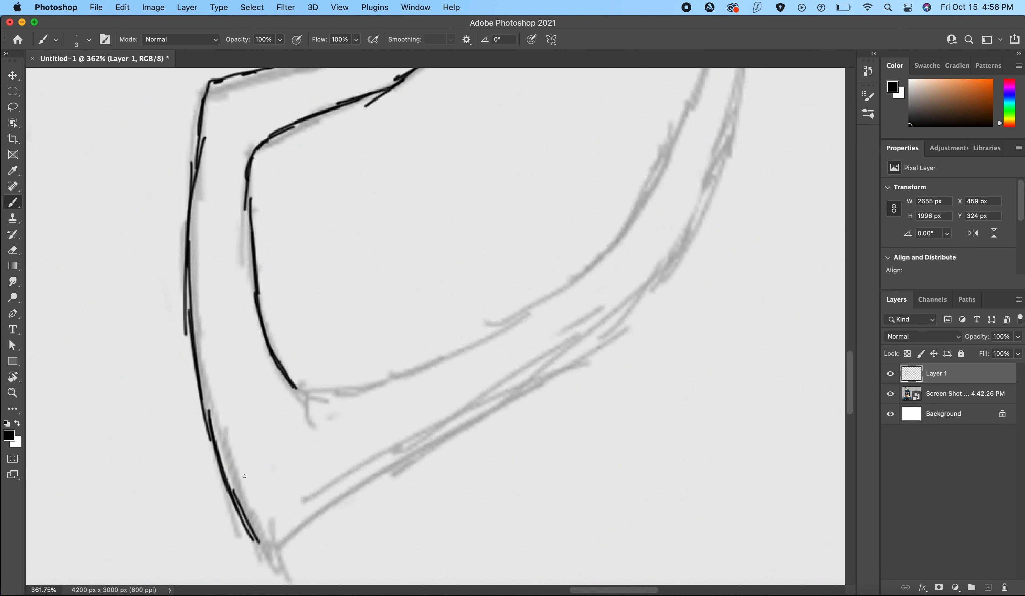
Trace the cheek guard's lower inner edge and its outer edge from the pointed tip up the rear curve.
mouse_move(301, 387)
left_mouse_down()
mouse_move(371, 389)
mouse_move(434, 370)
mouse_move(554, 299)
left_mouse_up()
mouse_move(259, 527)
left_mouse_down()
mouse_move(341, 502)
mouse_move(291, 535)
mouse_move(527, 402)
left_mouse_up()
left_click_drag(463, 431, 505, 404)
left_click_drag(520, 391, 602, 341)
scroll(611, 146, "right", 8)
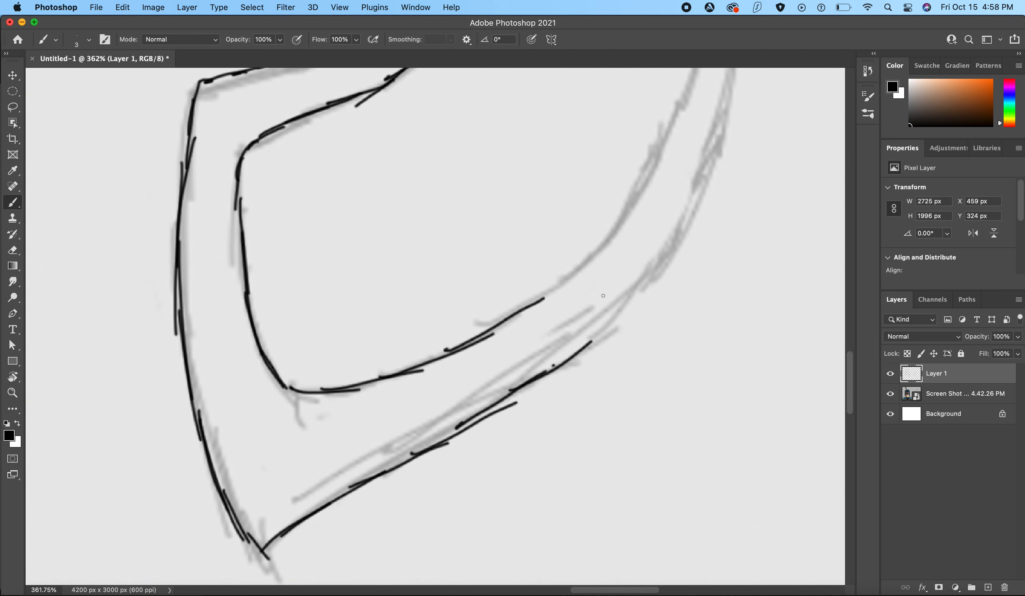
mouse_move(566, 128)
left_mouse_down()
mouse_move(527, 226)
mouse_move(466, 304)
mouse_move(410, 354)
left_mouse_up()
Trace a section of the cheek guard's outer rear edge beside the neck guard's corner and erase the doubled strokes there.
scroll(441, 326, "up", 10)
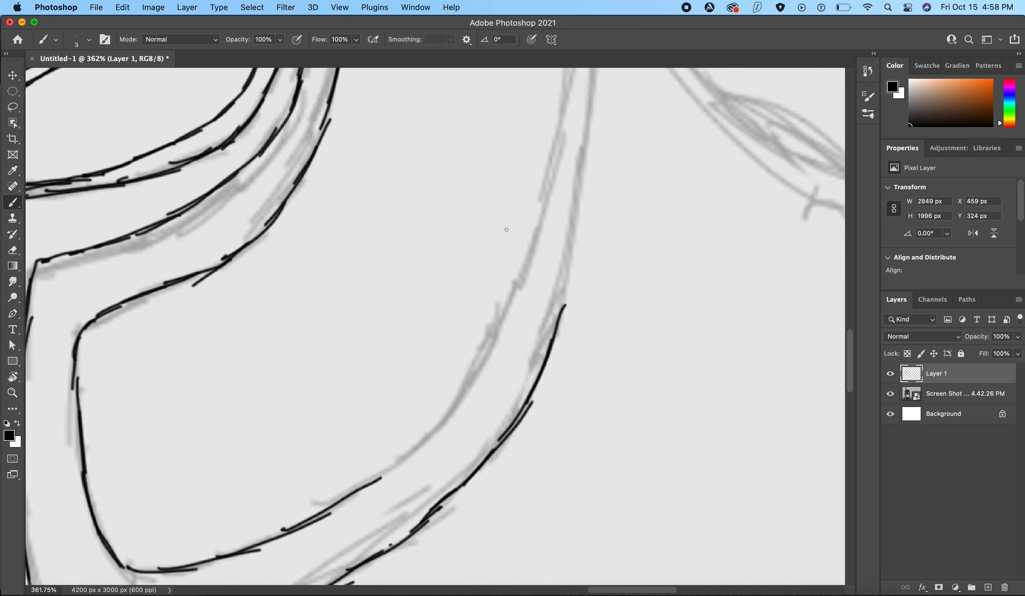
left_click_drag(547, 134, 527, 235)
left_click_drag(544, 179, 537, 279)
left_click_drag(545, 179, 534, 318)
key("e")
left_click_drag(529, 234, 531, 191)
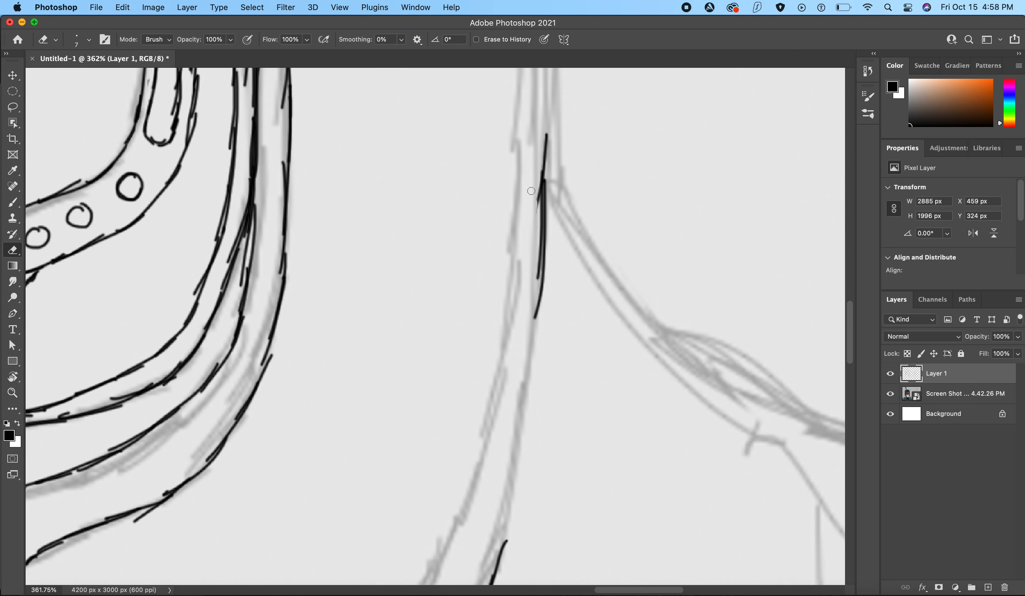
left_click_drag(534, 260, 526, 253)
key("b")
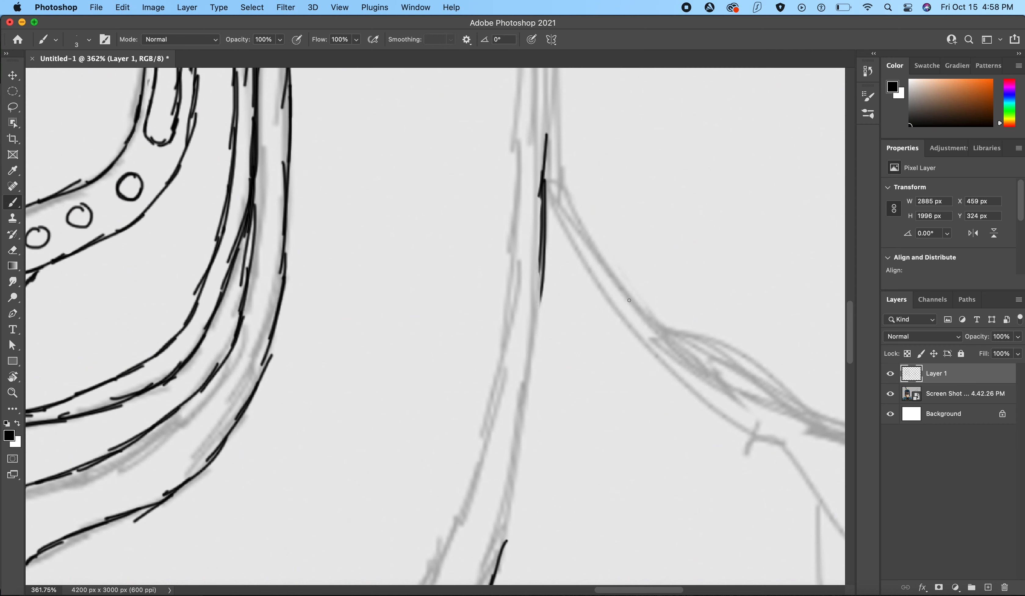
Join up the cheek guard's outer rear edge and trace its inner rear edge down the curve to the lower border.
left_click_drag(544, 277, 524, 469)
left_click_drag(534, 390, 505, 554)
left_click_drag(521, 250, 478, 474)
scroll(483, 359, "down", 5)
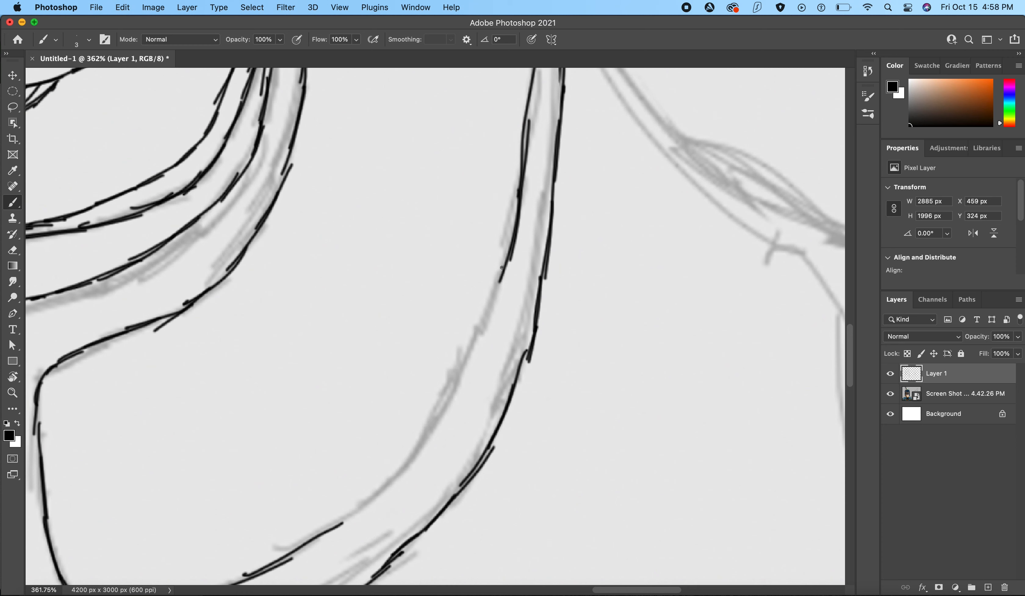
mouse_move(502, 268)
left_mouse_down()
mouse_move(470, 360)
mouse_move(404, 469)
mouse_move(332, 528)
left_mouse_up()
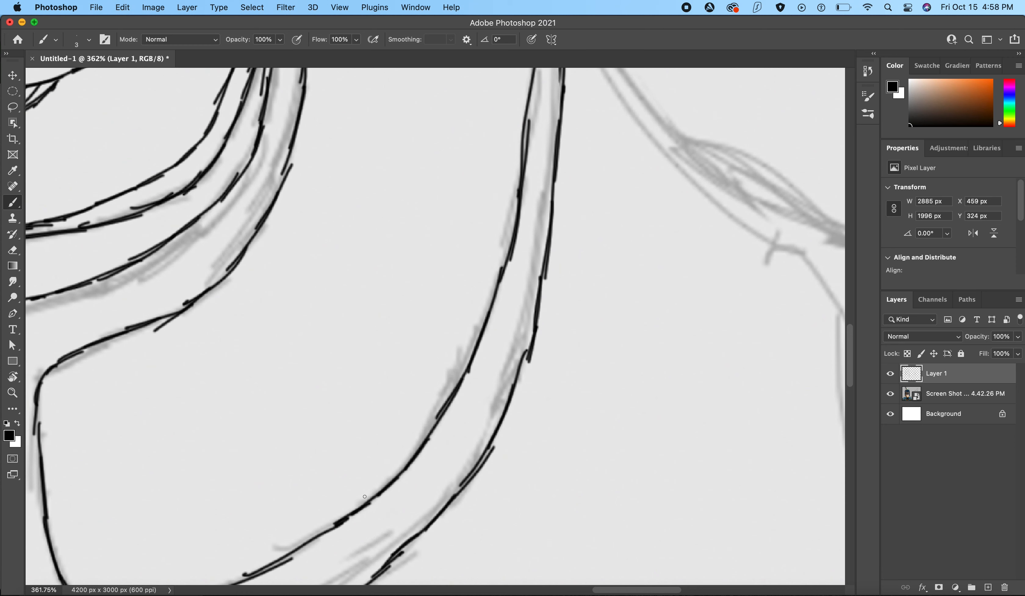
Extend the inner and outer rear edges of the cheek guard up to the forehead band.
scroll(417, 458, "up", 10)
mouse_move(542, 179)
left_mouse_down()
mouse_move(552, 378)
mouse_move(547, 477)
left_mouse_up()
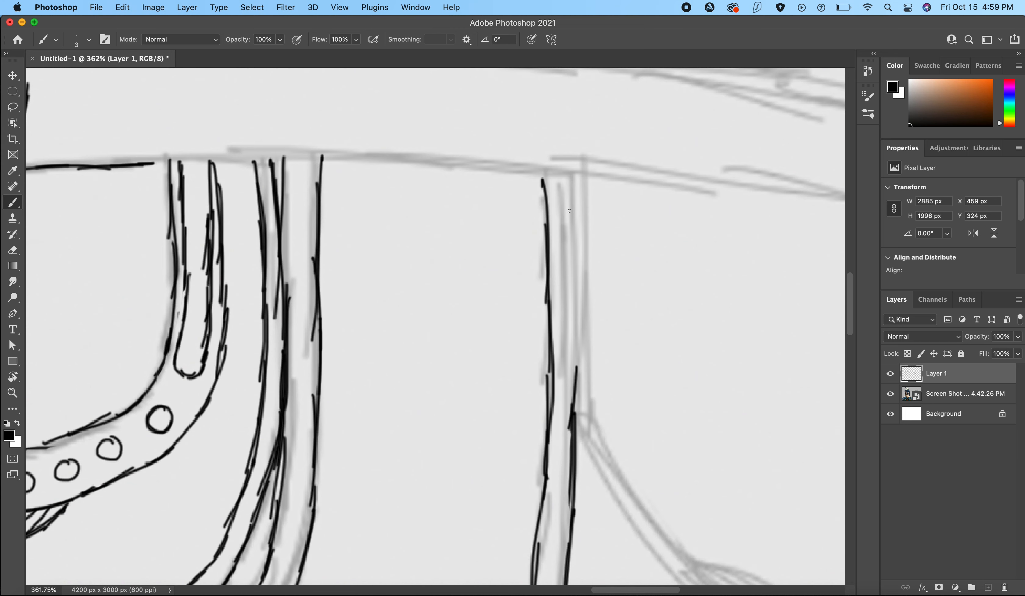
left_click_drag(567, 183, 570, 442)
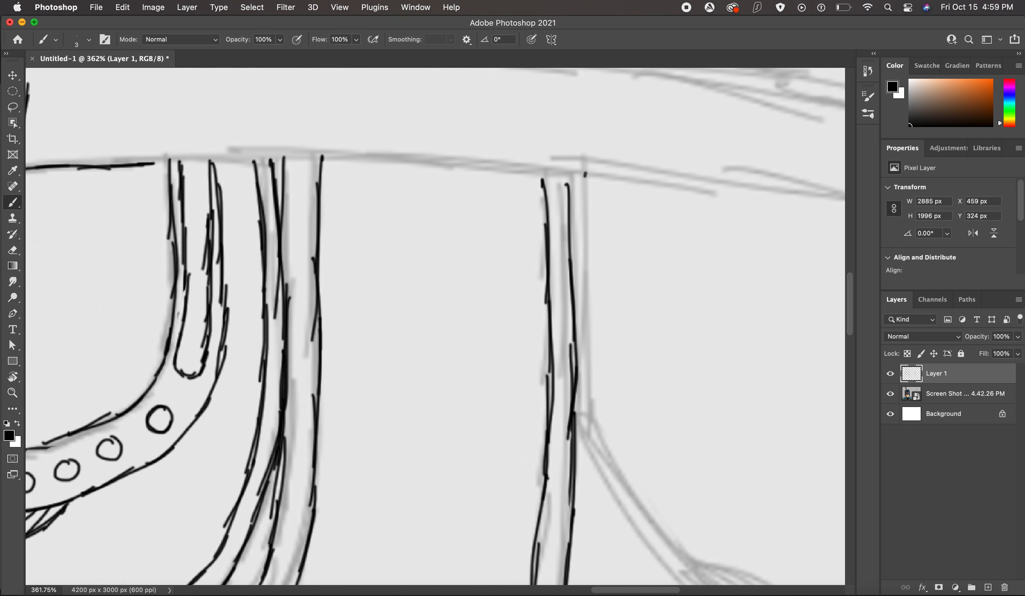
Trace the neck guard's front edge down from the forehead band and its curved lower edge toward the rear corner.
left_click_drag(585, 174, 596, 417)
scroll(527, 290, "down", 5)
scroll(527, 289, "right", 5)
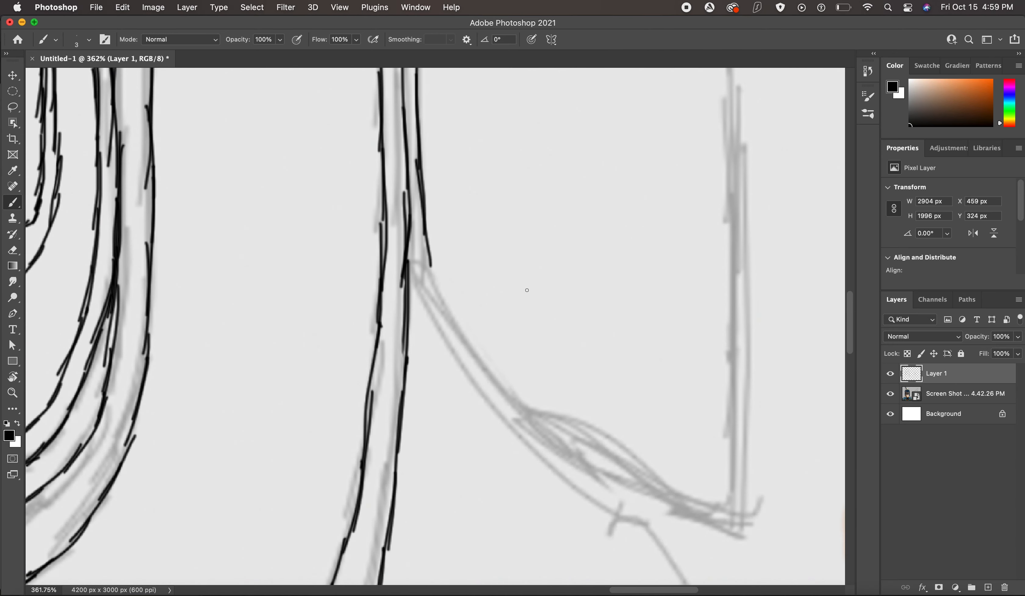
left_click_drag(408, 265, 496, 389)
left_click_drag(442, 338, 550, 435)
left_click_drag(477, 381, 597, 461)
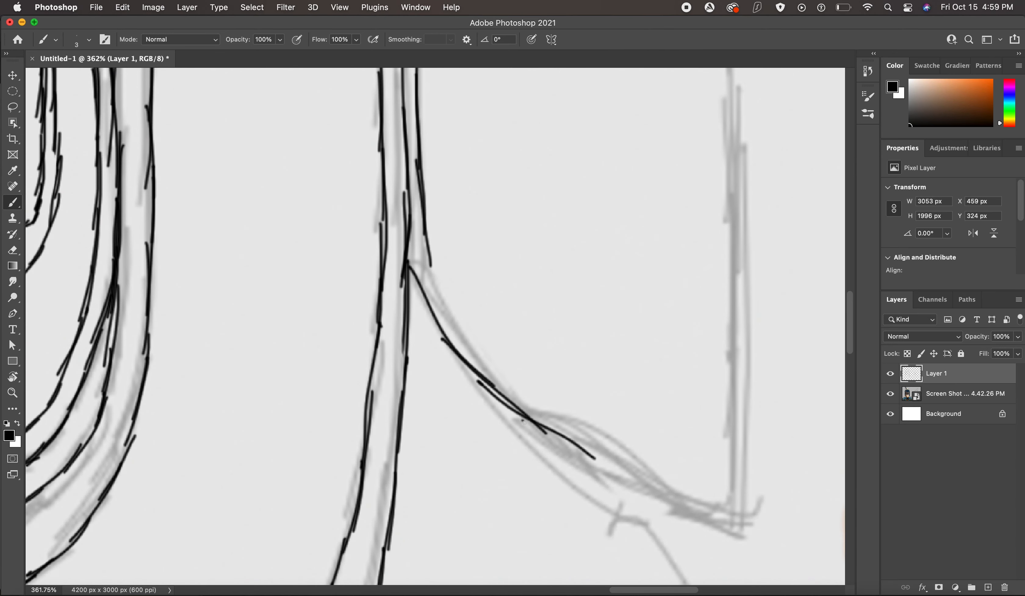
left_click_drag(521, 421, 575, 451)
left_click_drag(574, 442, 706, 515)
Trace the neck guard's vertical rear edge and the inner line of its curved lower border.
scroll(668, 463, "down", 5)
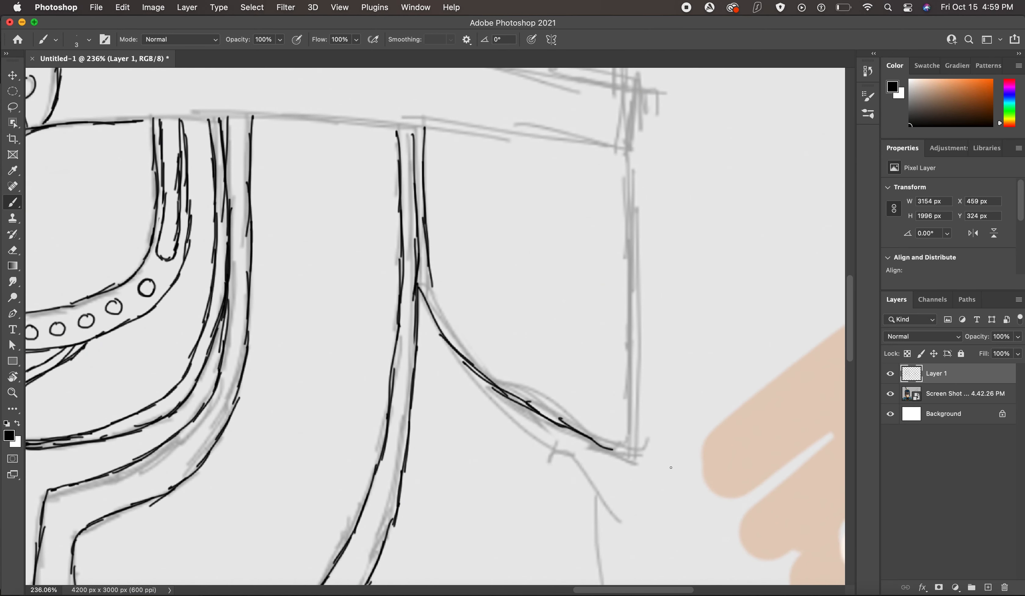
scroll(668, 463, "down", 4)
scroll(668, 463, "right", 2)
scroll(668, 463, "down", 1)
scroll(667, 455, "down", 10)
scroll(667, 455, "right", 5)
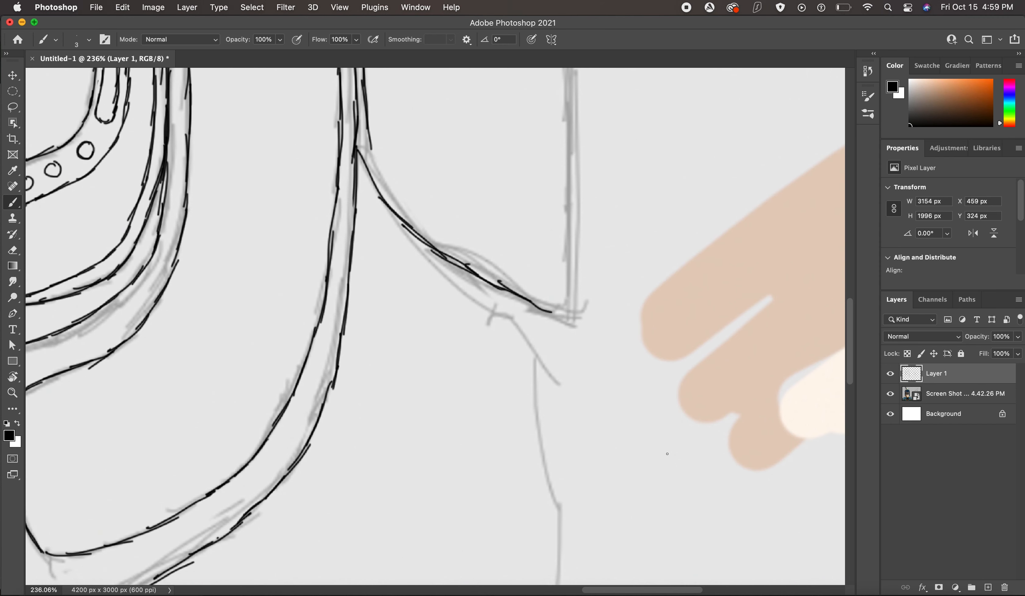
scroll(628, 424, "up", 20)
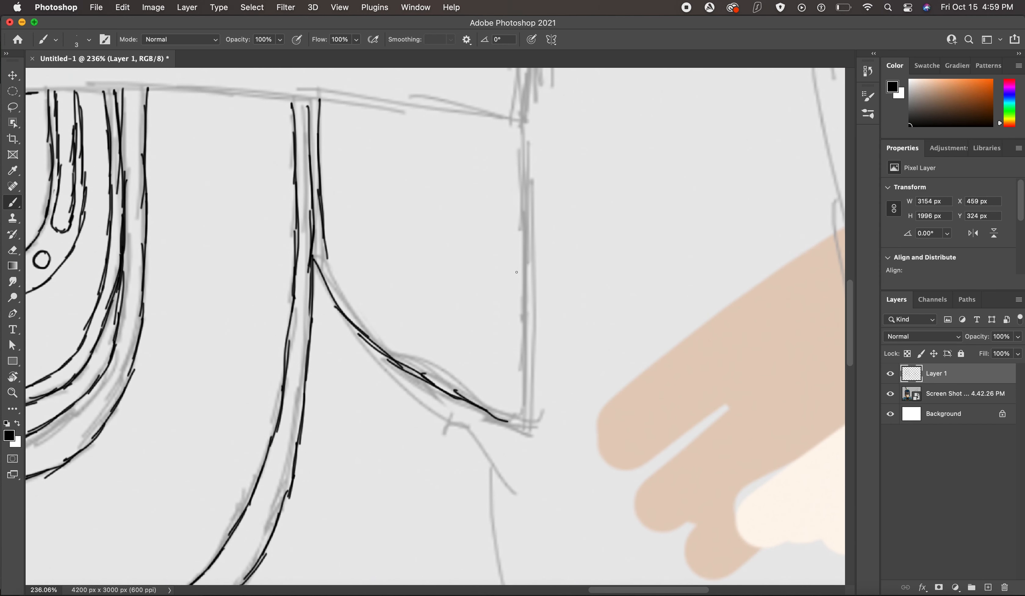
left_click_drag(523, 121, 527, 427)
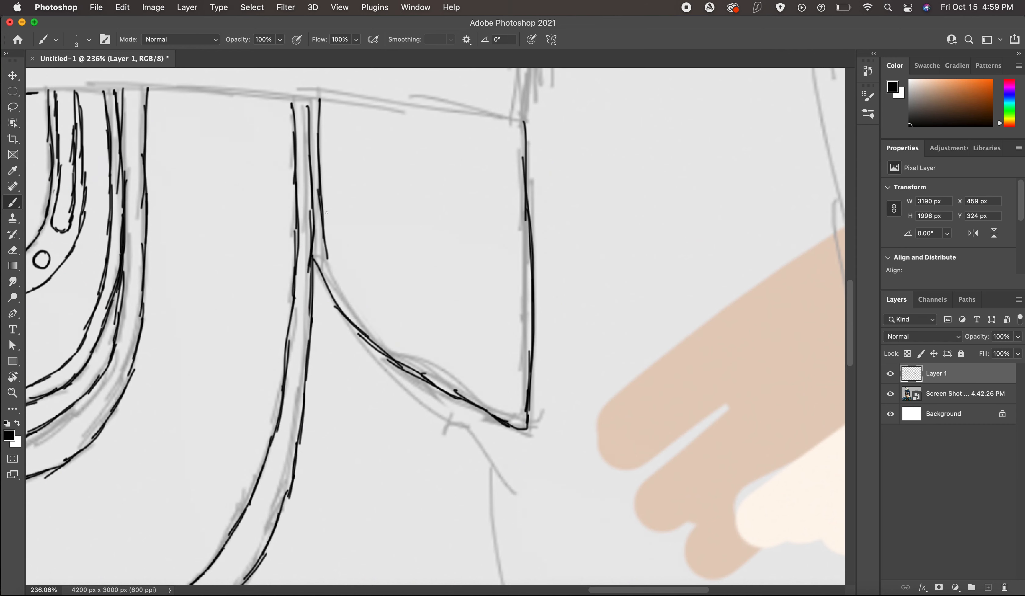
mouse_move(329, 254)
left_mouse_down()
mouse_move(405, 343)
mouse_move(516, 388)
mouse_move(444, 363)
mouse_move(380, 323)
left_mouse_up()
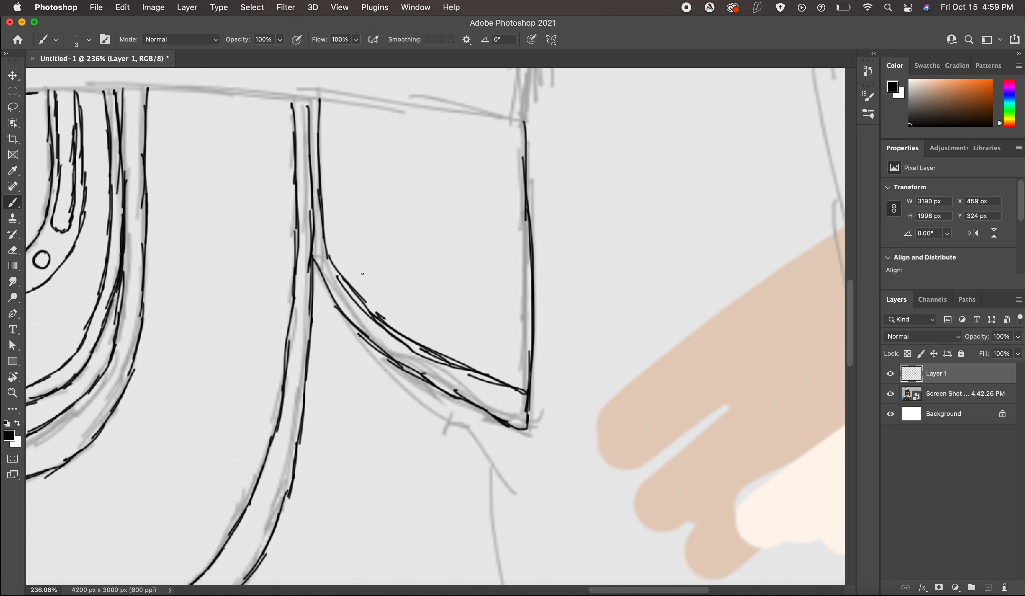
Trace the forehead band's lower edge back to the rear corner and start the band's short rear edge.
scroll(421, 289, "up", 5)
scroll(255, 239, "left", 5)
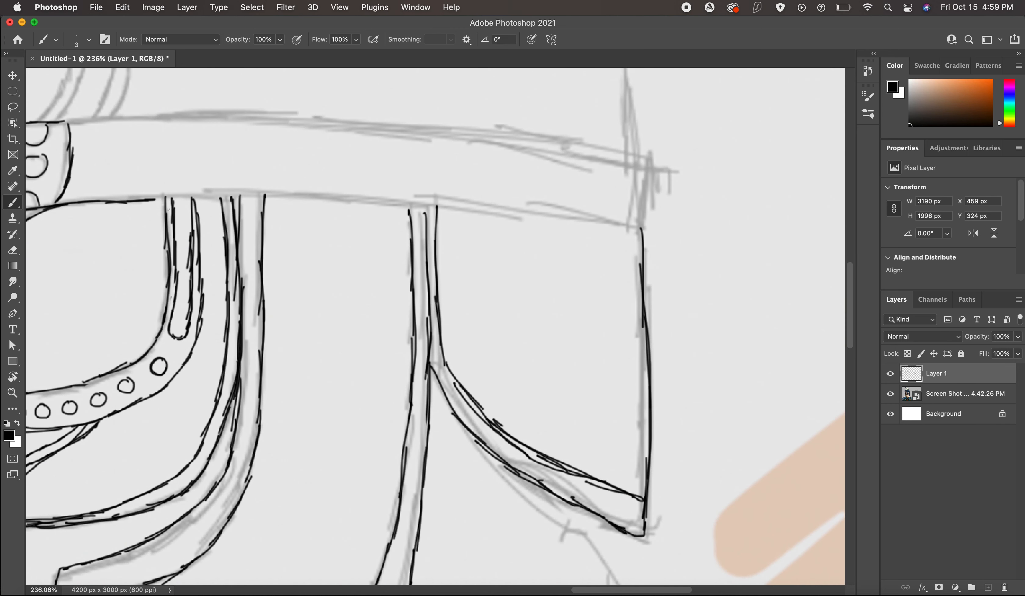
left_click_drag(186, 197, 310, 201)
left_click_drag(244, 199, 498, 212)
left_click_drag(428, 205, 646, 226)
left_click_drag(653, 172, 642, 247)
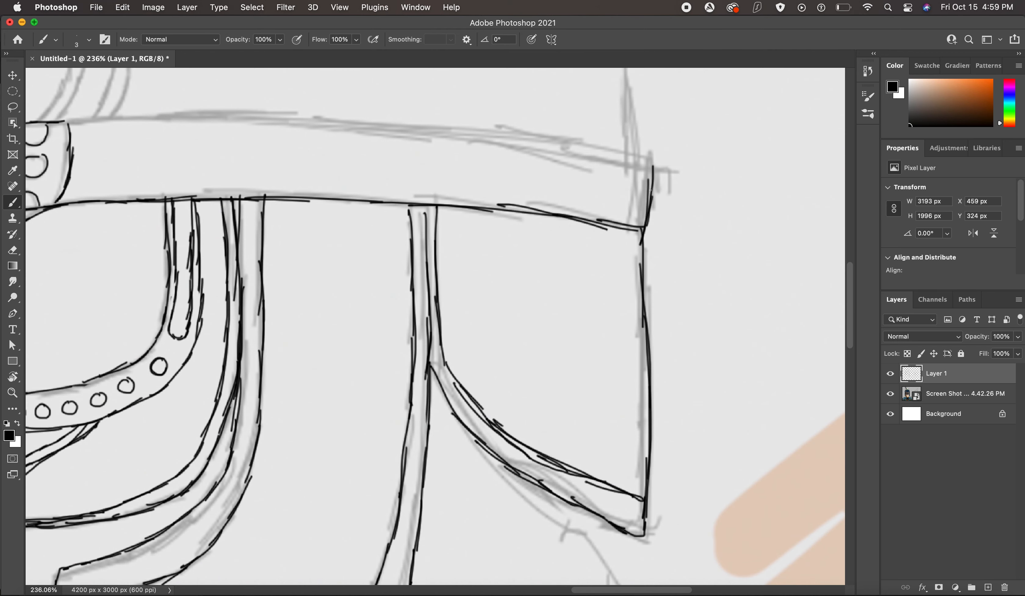
Erase the top edge above the forehead band's front ornament and the lower ends of its stripes and bottom half-circle.
scroll(645, 190, "left", 5)
scroll(642, 190, "down", 3)
scroll(639, 194, "left", 10)
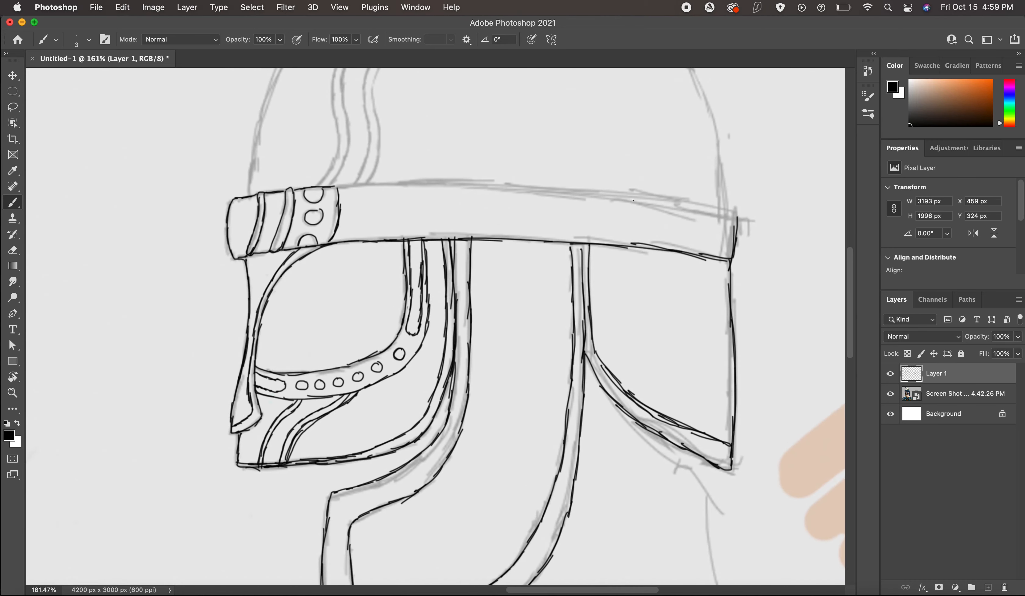
scroll(633, 200, "right", 10)
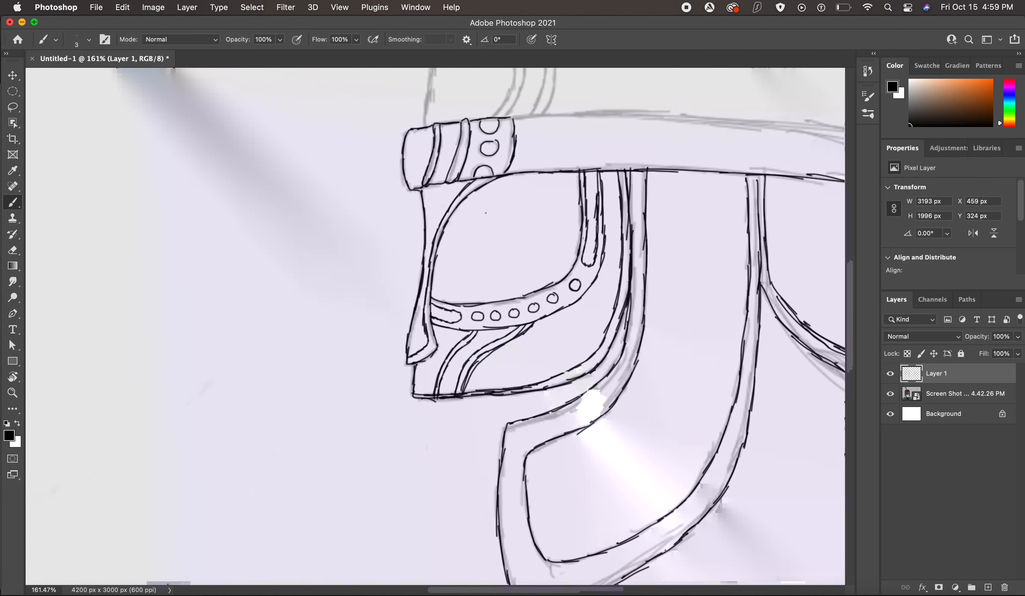
scroll(433, 225, "up", 3)
scroll(433, 226, "up", 2)
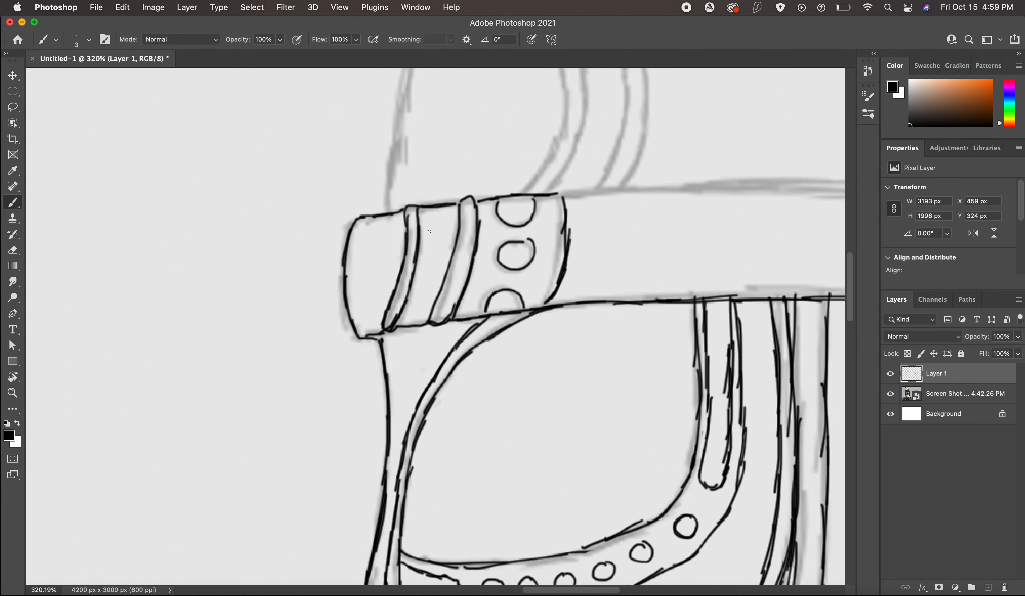
key("e")
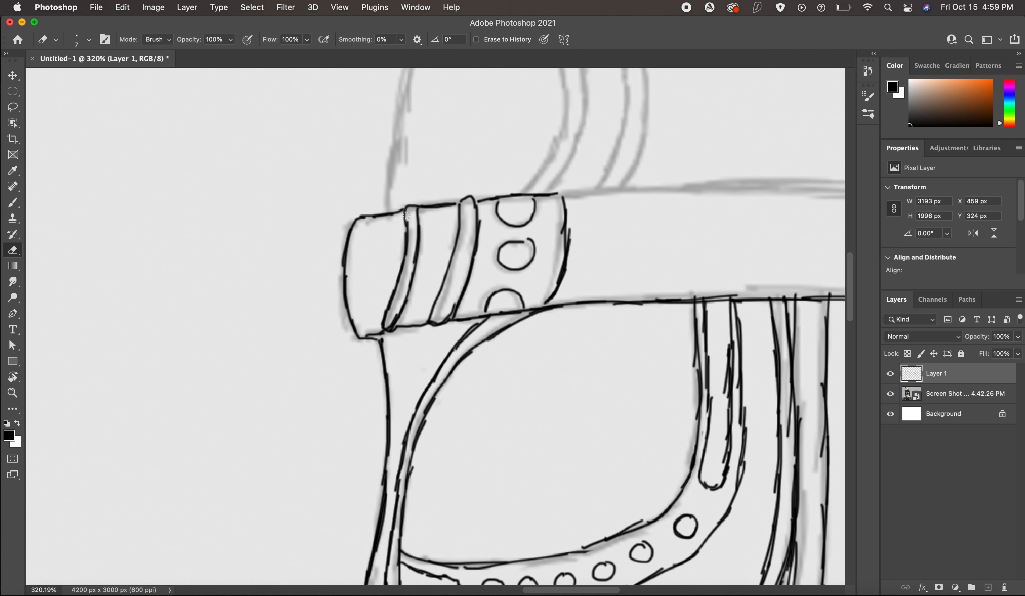
left_click_drag(406, 215, 541, 192)
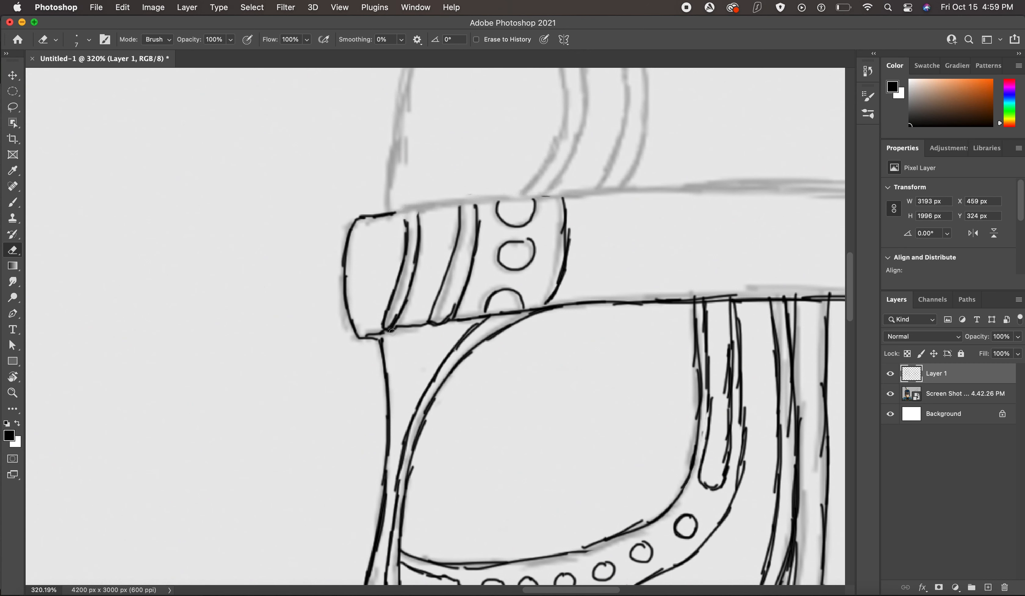
mouse_move(380, 331)
left_mouse_down()
mouse_move(430, 321)
mouse_move(408, 318)
left_mouse_up()
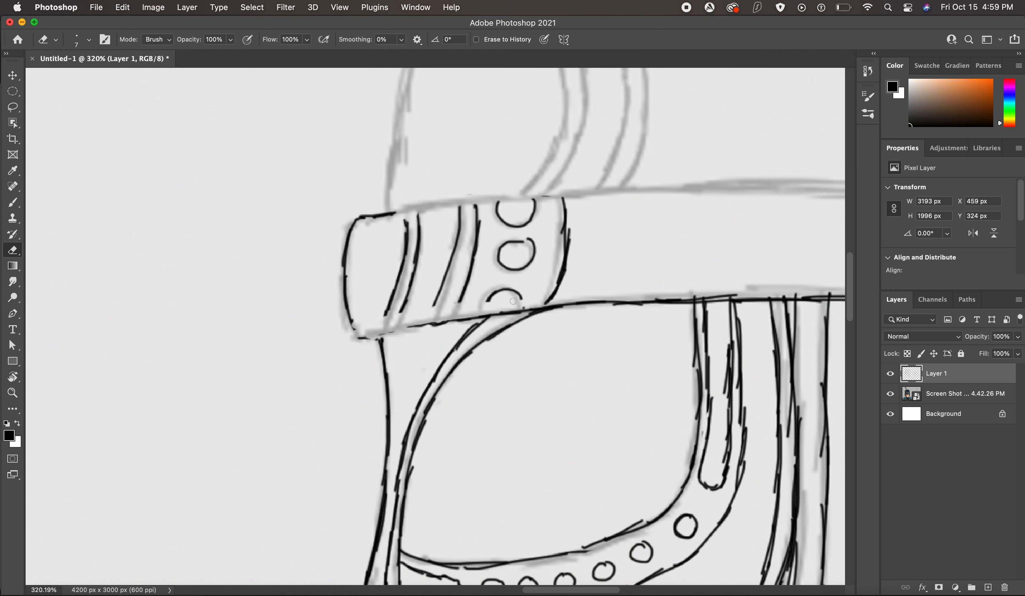
Draw double border lines along the lower and upper edges of the forehead band's ornamented front section.
key("b")
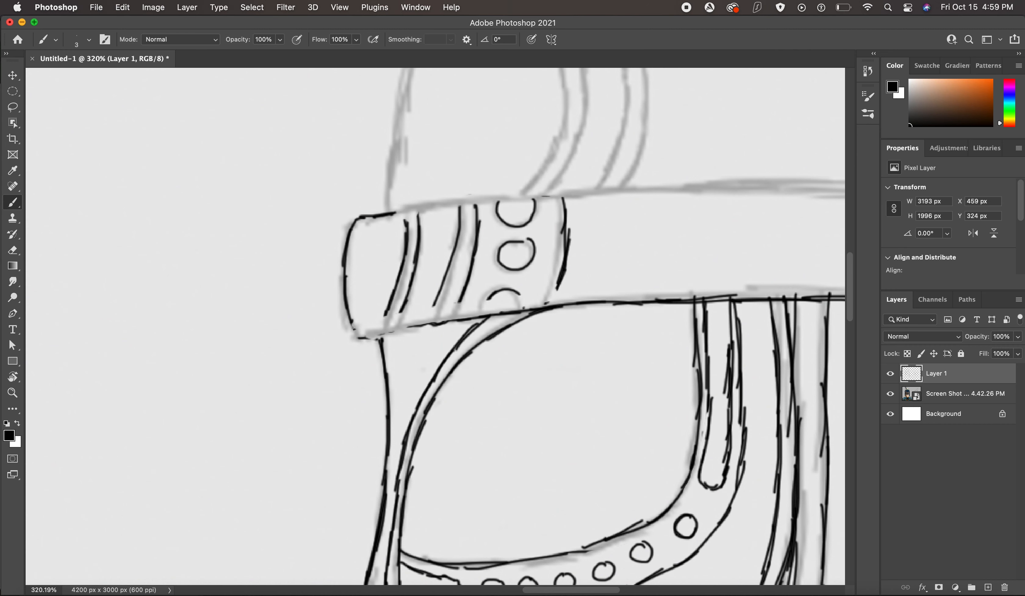
left_click_drag(352, 318, 589, 288)
left_click_drag(360, 338, 462, 321)
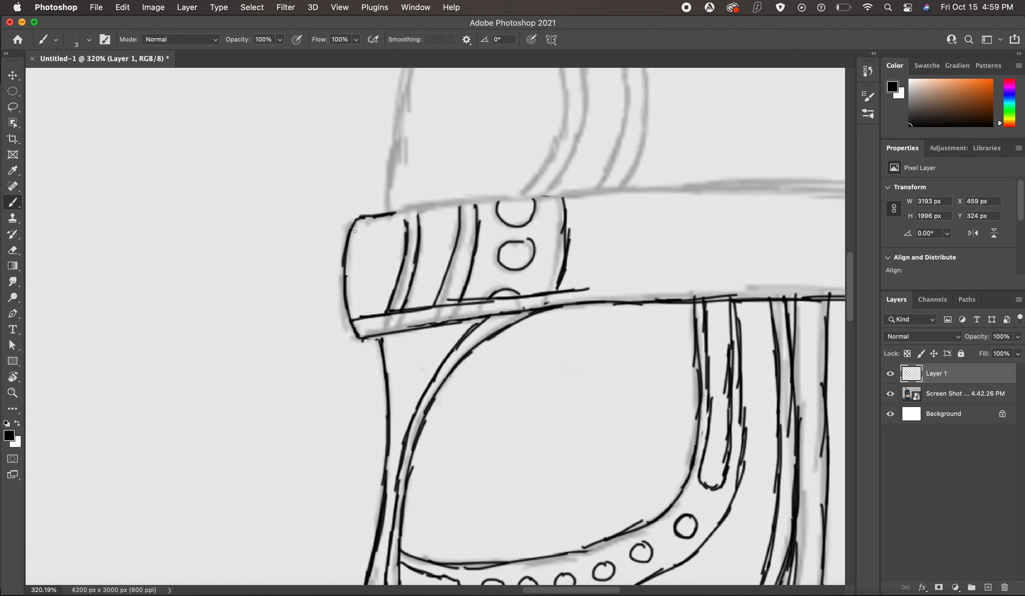
left_click_drag(355, 230, 607, 196)
left_click_drag(366, 217, 645, 185)
Trace the inner line of the forehead band's lower border from the front ornament back to the rear end.
scroll(568, 197, "right", 8)
scroll(568, 197, "down", 3)
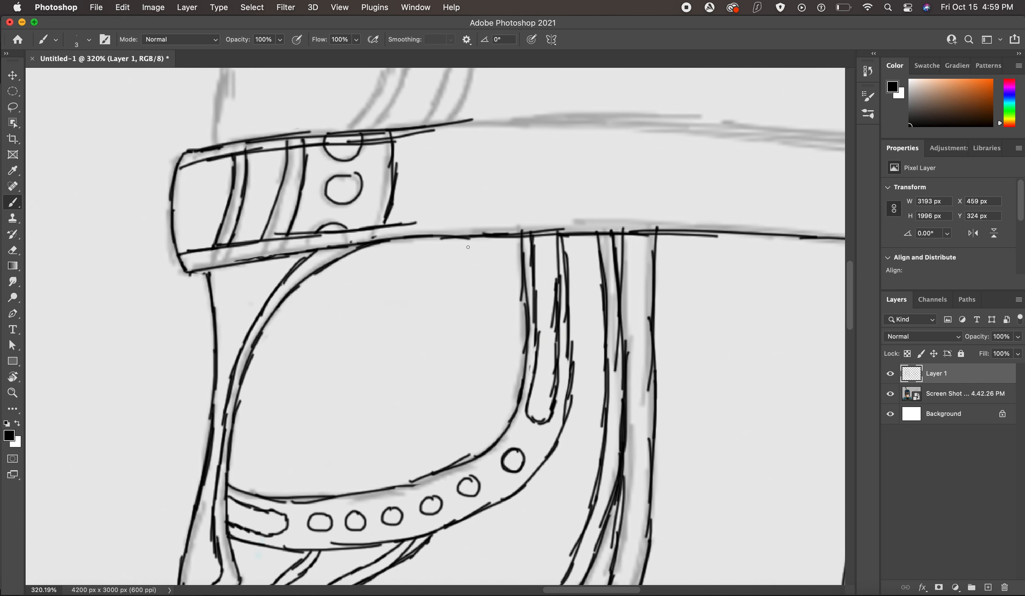
left_click_drag(406, 221, 659, 216)
scroll(630, 232, "right", 2)
scroll(630, 232, "right", 5)
left_click_drag(451, 209, 536, 206)
left_click_drag(475, 209, 598, 215)
left_click_drag(524, 209, 691, 216)
left_click_drag(610, 210, 698, 216)
scroll(524, 255, "right", 5)
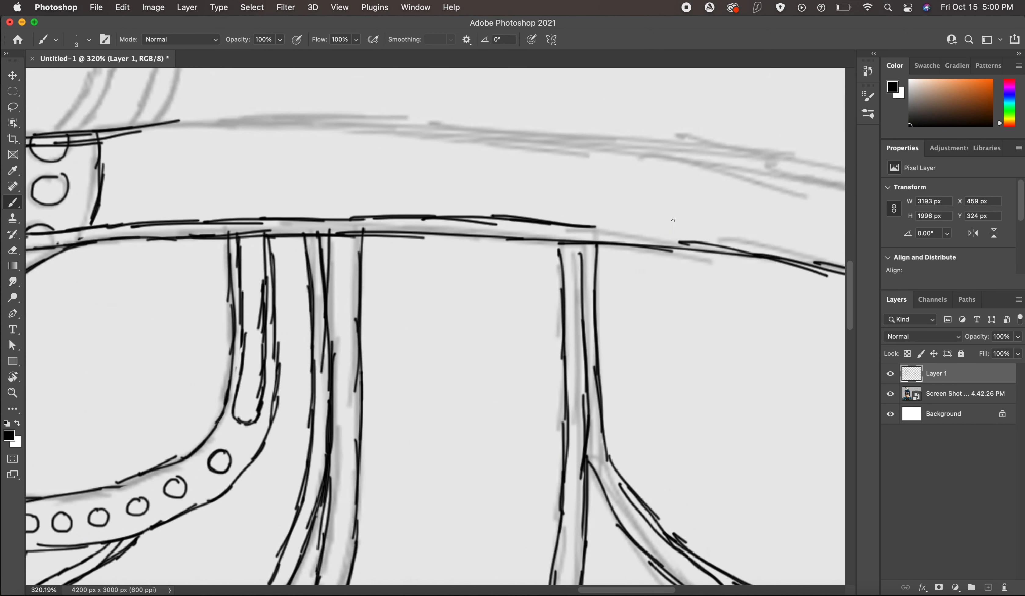
mouse_move(510, 238)
left_mouse_down()
mouse_move(593, 236)
mouse_move(815, 269)
left_mouse_up()
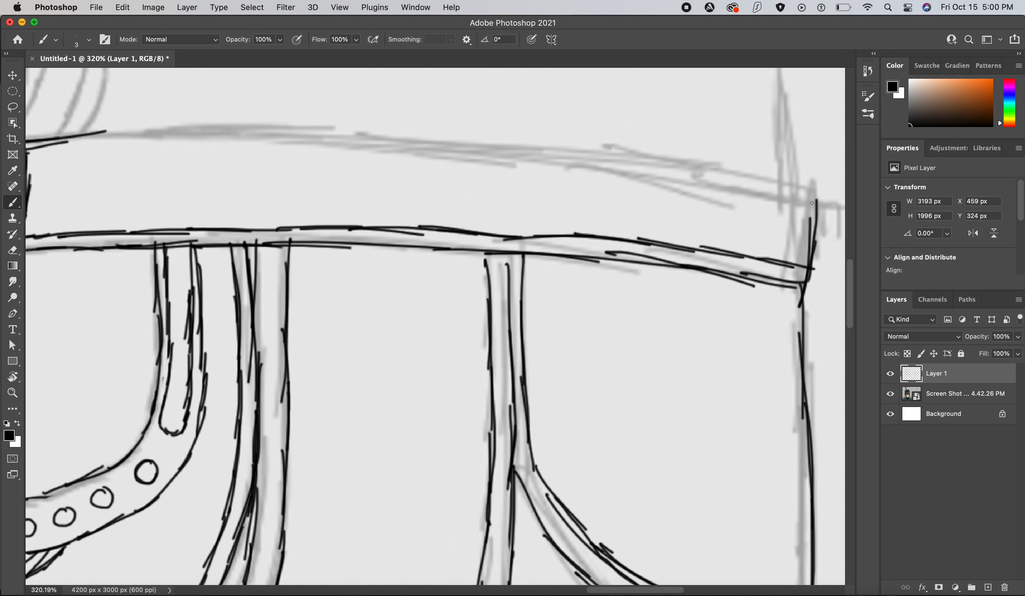
Extend the forehead band's rear edge upward and trace the band's top edge from the front ornament to the rear corner.
left_click_drag(812, 179, 818, 218)
left_click_drag(93, 133, 215, 124)
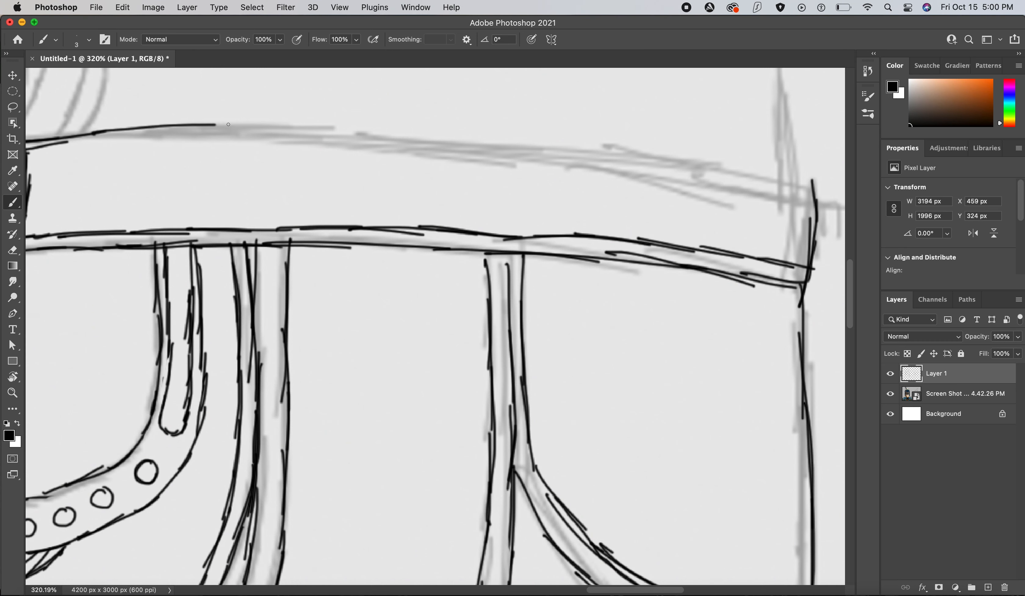
left_click_drag(151, 128, 284, 133)
left_click_drag(210, 122, 346, 130)
left_click_drag(244, 129, 437, 147)
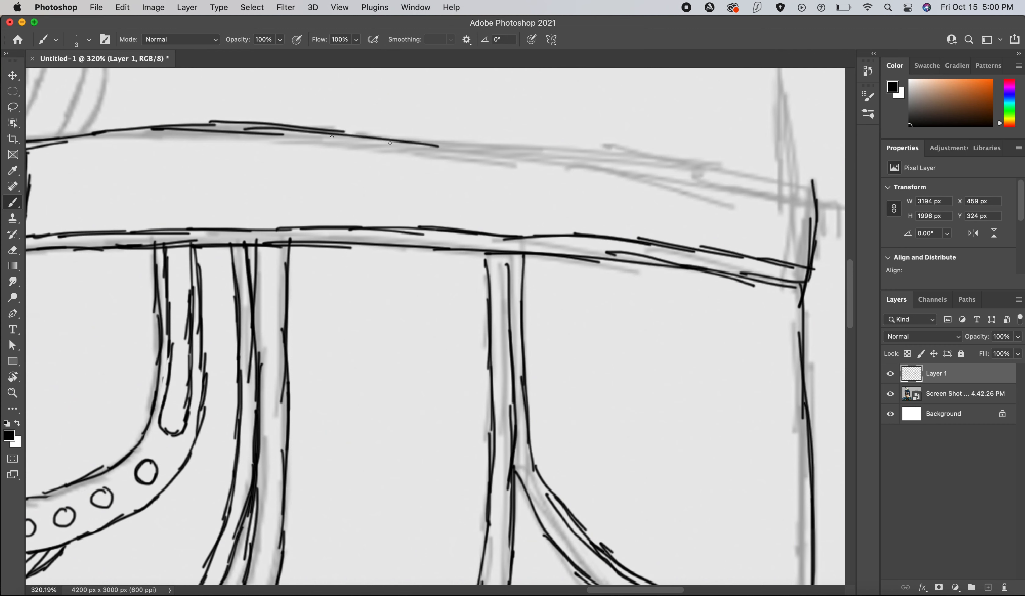
left_click_drag(318, 128, 541, 155)
left_click_drag(440, 135, 717, 178)
left_click_drag(636, 157, 766, 178)
left_click_drag(684, 159, 800, 183)
left_click_drag(758, 172, 800, 183)
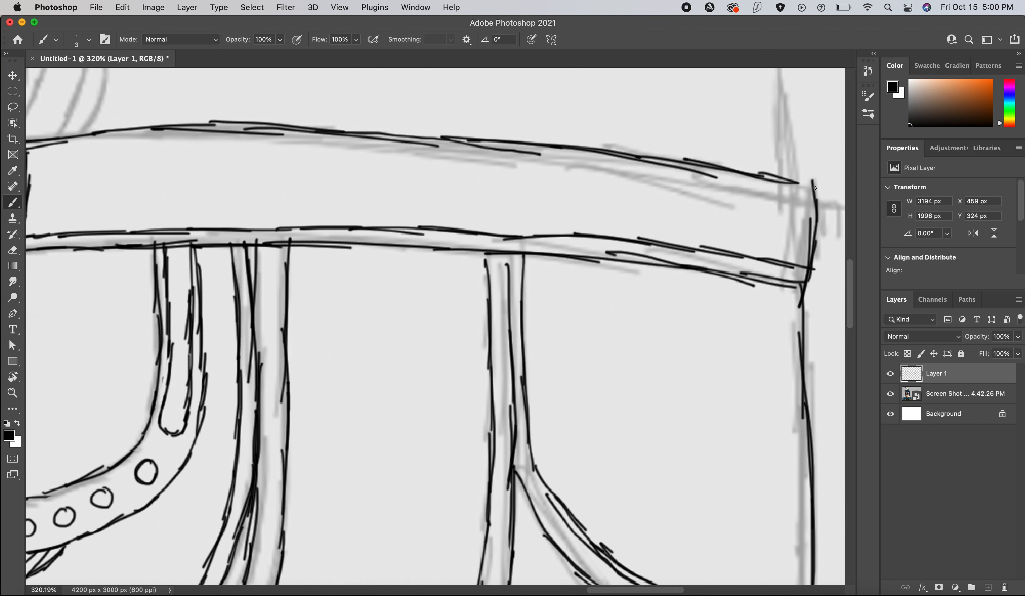
Erase stray strokes beneath the forehead band's top edge and draw the upper border's inner line along to the rear end.
key("e")
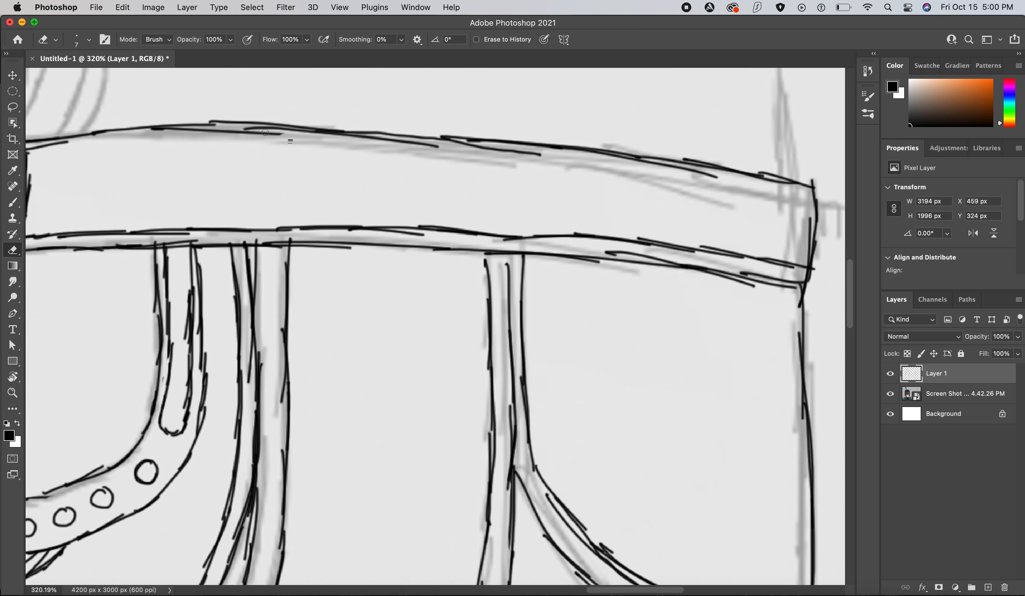
mouse_move(291, 137)
left_mouse_down()
mouse_move(237, 130)
mouse_move(569, 160)
left_mouse_up()
left_click_drag(671, 179, 695, 174)
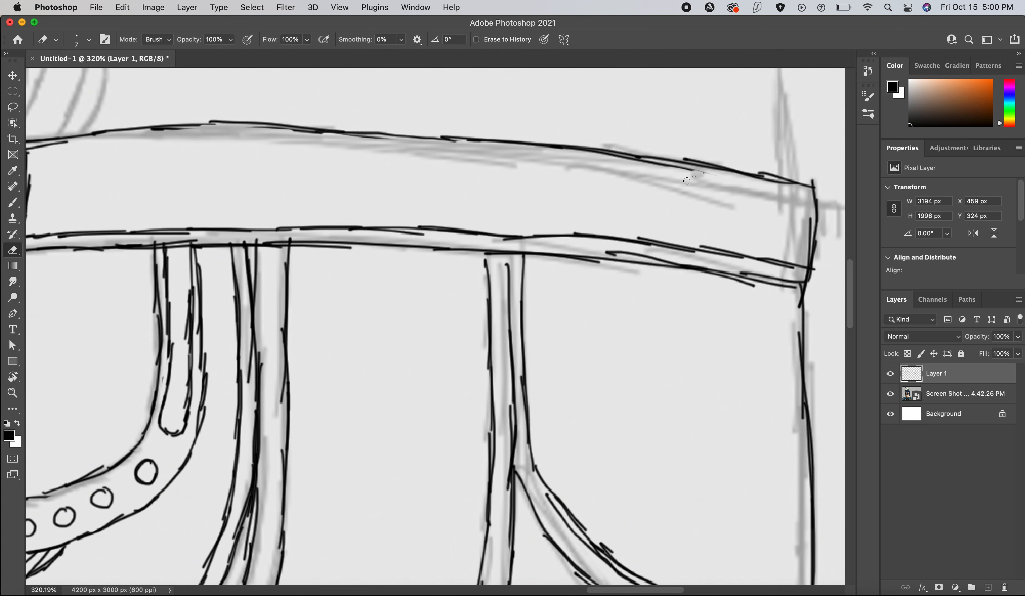
key("b")
mouse_move(59, 144)
left_mouse_down()
mouse_move(303, 135)
mouse_move(624, 168)
mouse_move(815, 213)
left_mouse_up()
left_click_drag(714, 189, 814, 211)
scroll(812, 211, "down", 9)
scroll(574, 207, "down", 4)
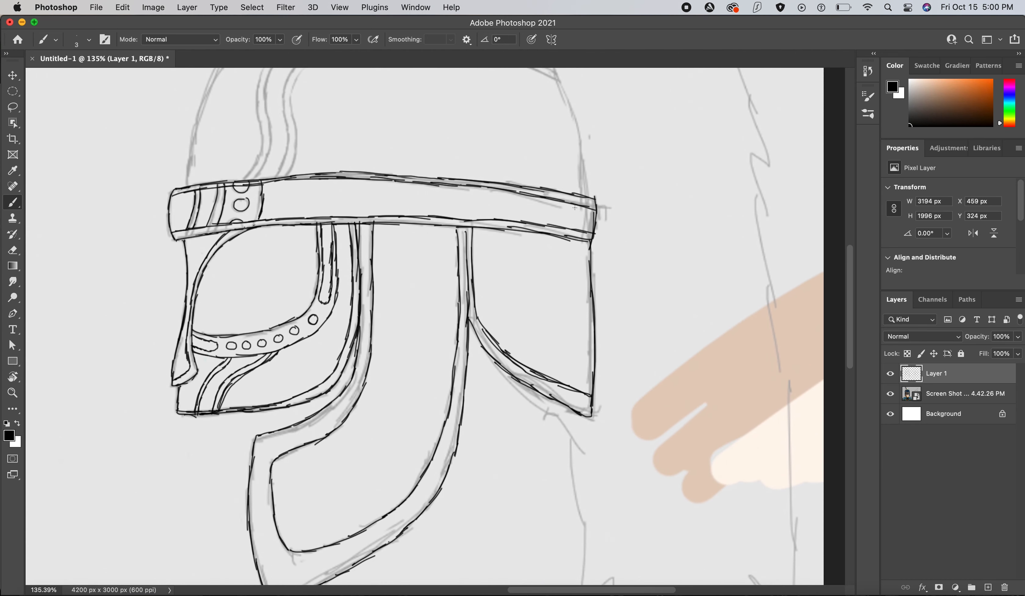
scroll(575, 208, "down", 2)
scroll(572, 209, "left", 10)
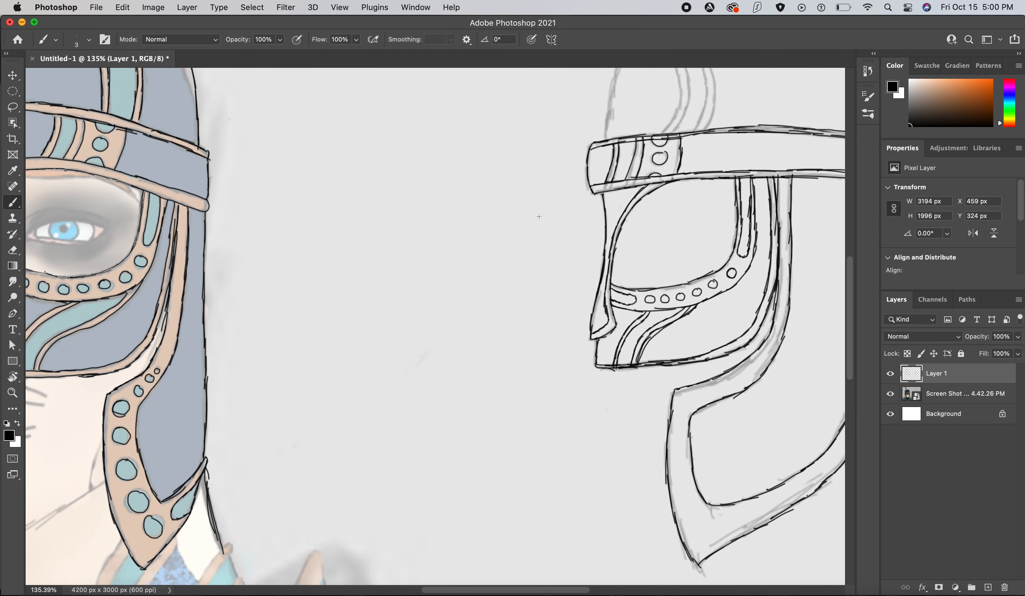
scroll(540, 216, "right", 5)
scroll(539, 216, "down", 4)
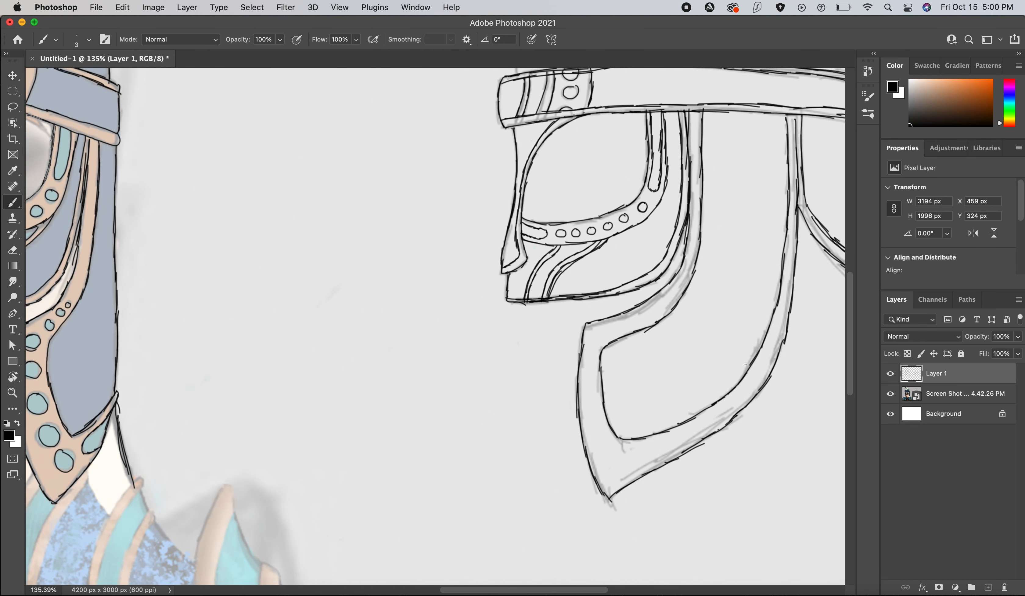
Draw round studs along the cheek guard's front border and an elongated slot along its lower border.
scroll(523, 311, "up", 5)
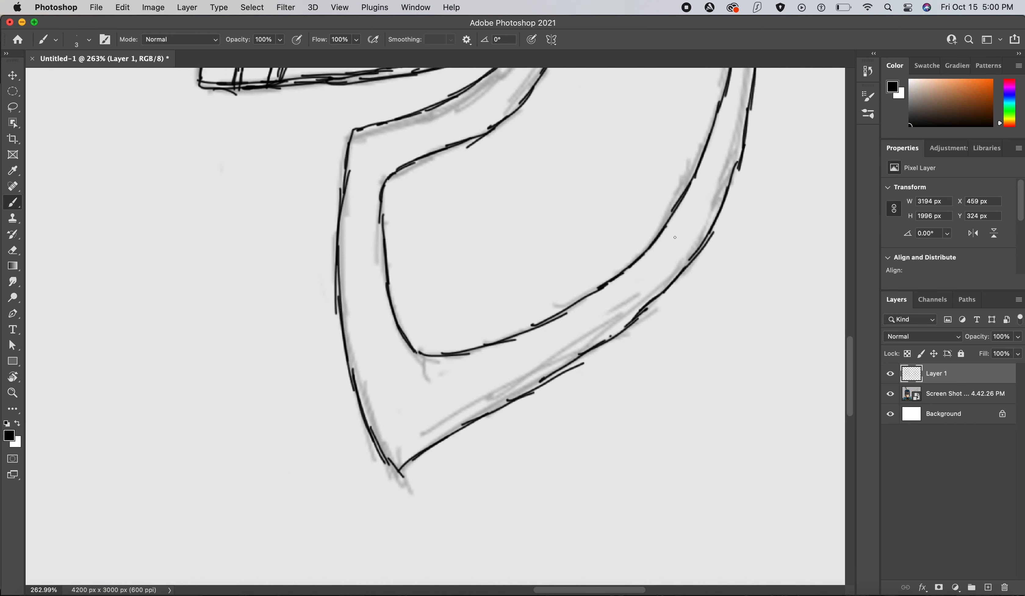
scroll(674, 240, "down", 5)
scroll(584, 294, "left", 6)
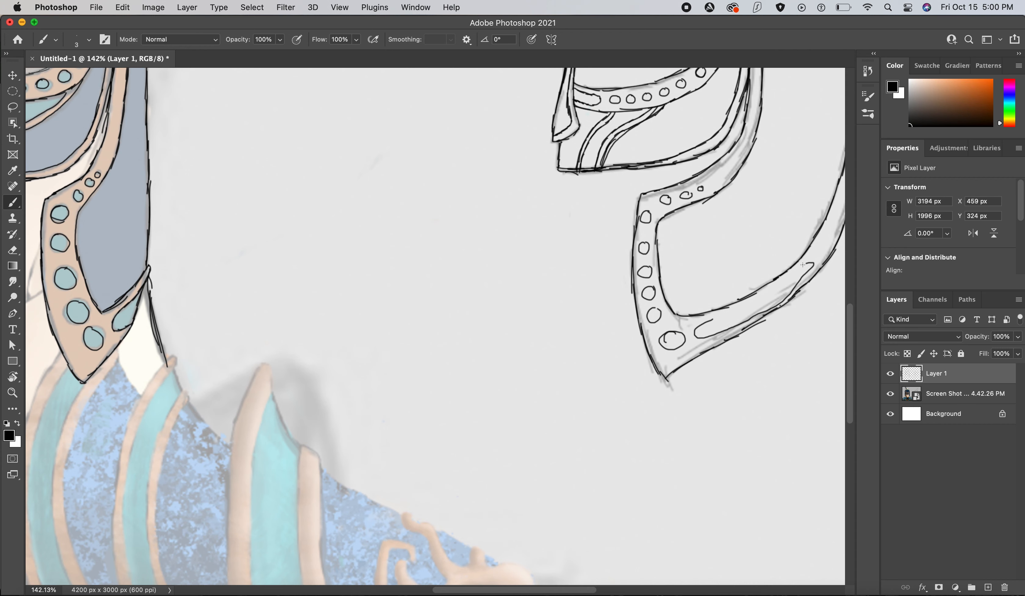
scroll(712, 319, "up", 5)
scroll(712, 319, "right", 5)
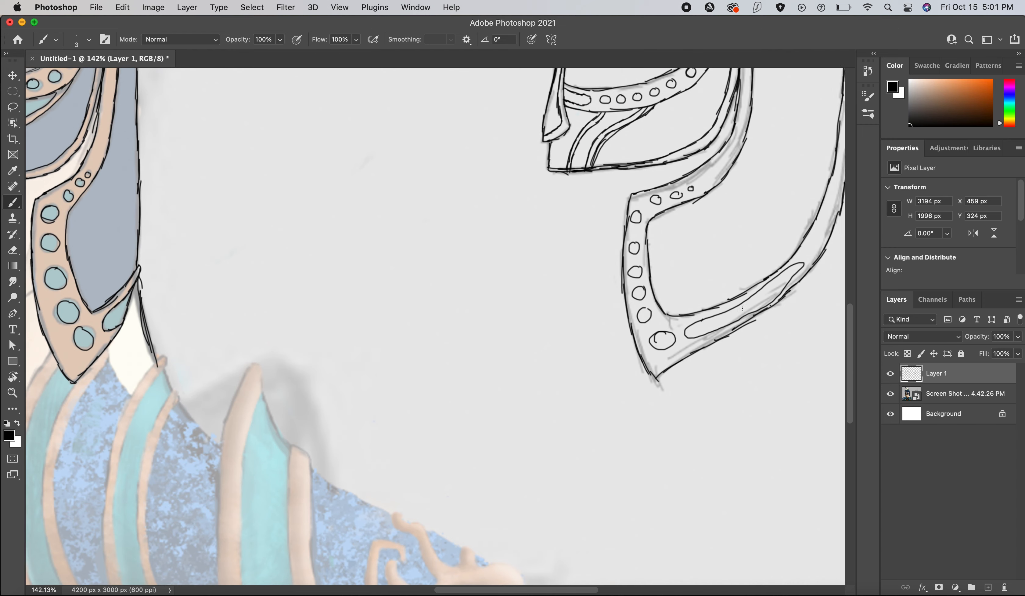
Trace both lines of the dome's outer decorative strip from the forehead band up through the front curve.
scroll(746, 311, "up", 10)
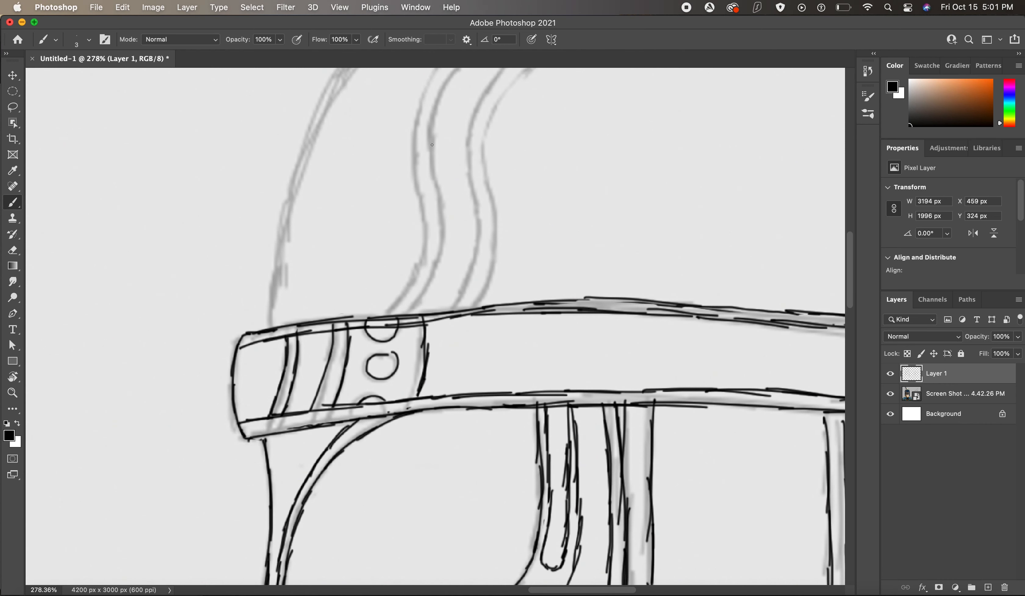
left_click_drag(413, 161, 418, 206)
mouse_move(416, 176)
left_mouse_down()
mouse_move(423, 217)
mouse_move(397, 301)
mouse_move(380, 317)
mouse_move(442, 257)
mouse_move(441, 183)
mouse_move(439, 235)
mouse_move(411, 298)
left_mouse_up()
scroll(437, 195, "up", 1)
scroll(437, 196, "up", 5)
left_click_drag(426, 264, 401, 332)
left_click_drag(406, 300, 413, 379)
left_click_drag(382, 348, 431, 226)
mouse_move(408, 260)
left_mouse_down()
mouse_move(472, 191)
mouse_move(519, 168)
mouse_move(648, 156)
mouse_move(715, 163)
left_mouse_up()
left_click_drag(476, 210, 567, 183)
left_click_drag(507, 200, 629, 166)
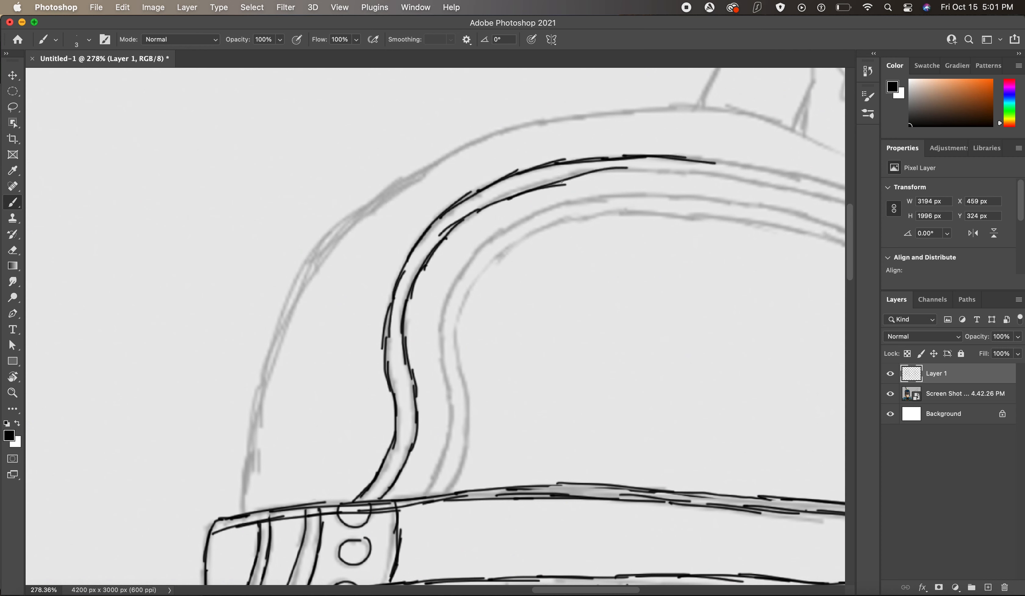
Continue both lines of the outer decorative strip over the top of the dome to its rear end.
left_click_drag(558, 184, 684, 169)
mouse_move(624, 170)
left_mouse_down()
mouse_move(714, 177)
mouse_move(568, 153)
mouse_move(582, 140)
mouse_move(683, 164)
left_mouse_up()
left_click_drag(618, 148, 726, 177)
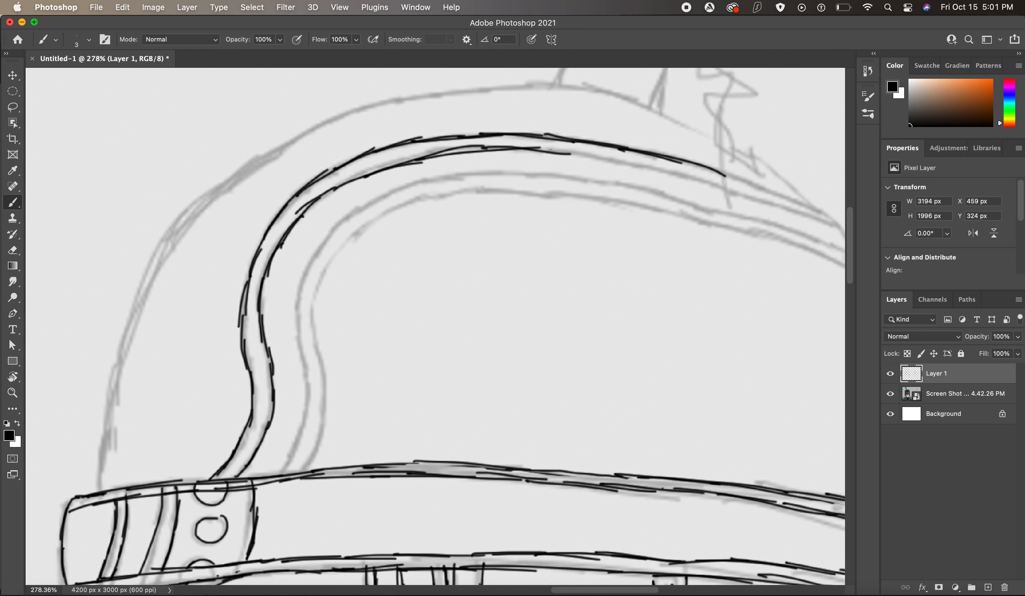
left_click_drag(550, 151, 677, 178)
left_click_drag(597, 155, 724, 196)
scroll(593, 161, "right", 5)
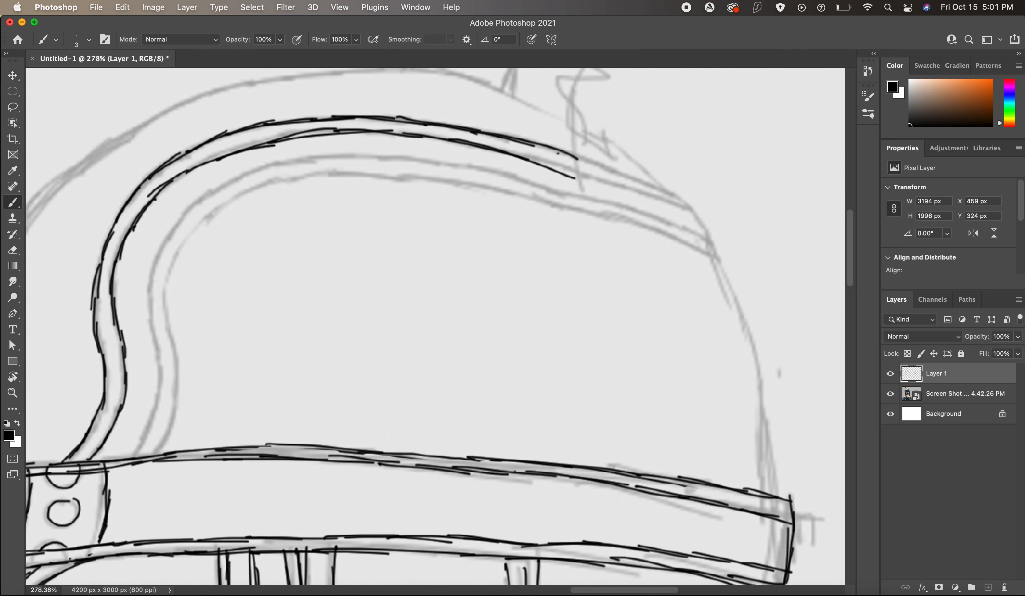
left_click_drag(558, 152, 638, 174)
left_click_drag(574, 150, 676, 187)
left_click_drag(607, 158, 666, 184)
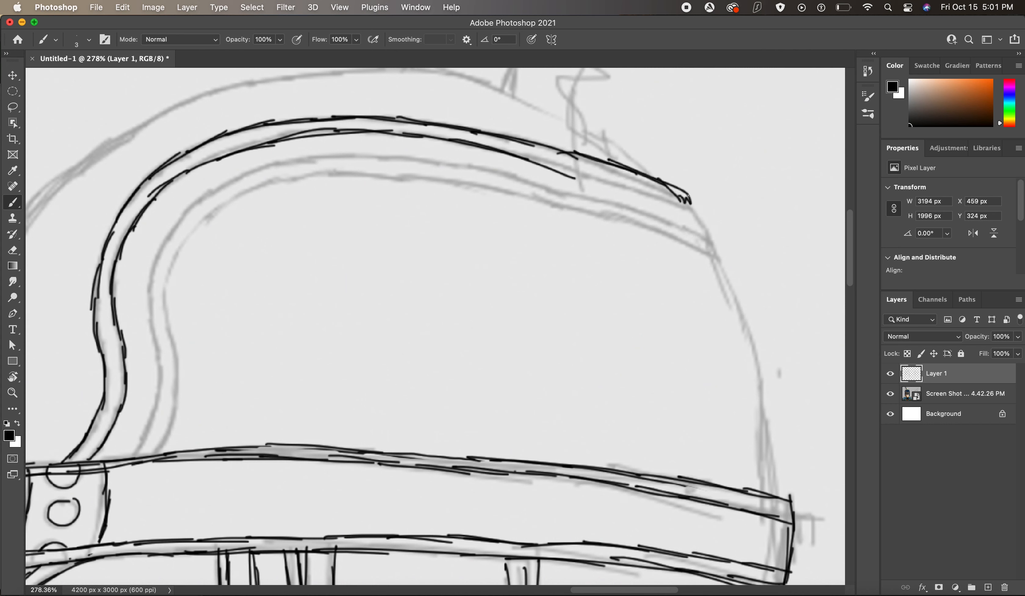
left_click_drag(530, 159, 704, 212)
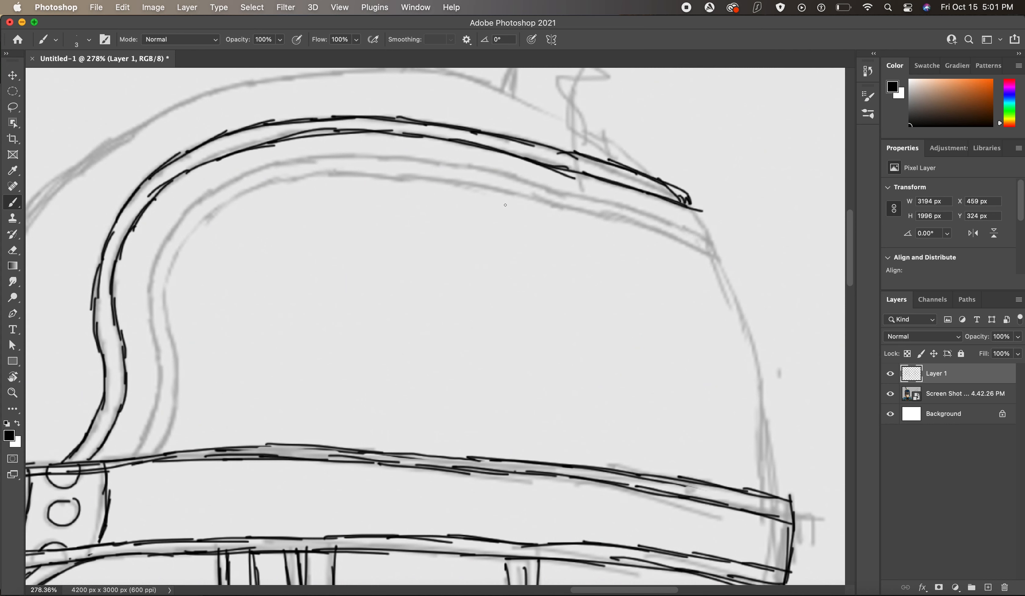
Trace both lines of the dome's inner decorative strip from the forehead band over to the rear edge.
mouse_move(195, 205)
left_mouse_down()
mouse_move(158, 264)
mouse_move(147, 318)
mouse_move(160, 387)
left_mouse_up()
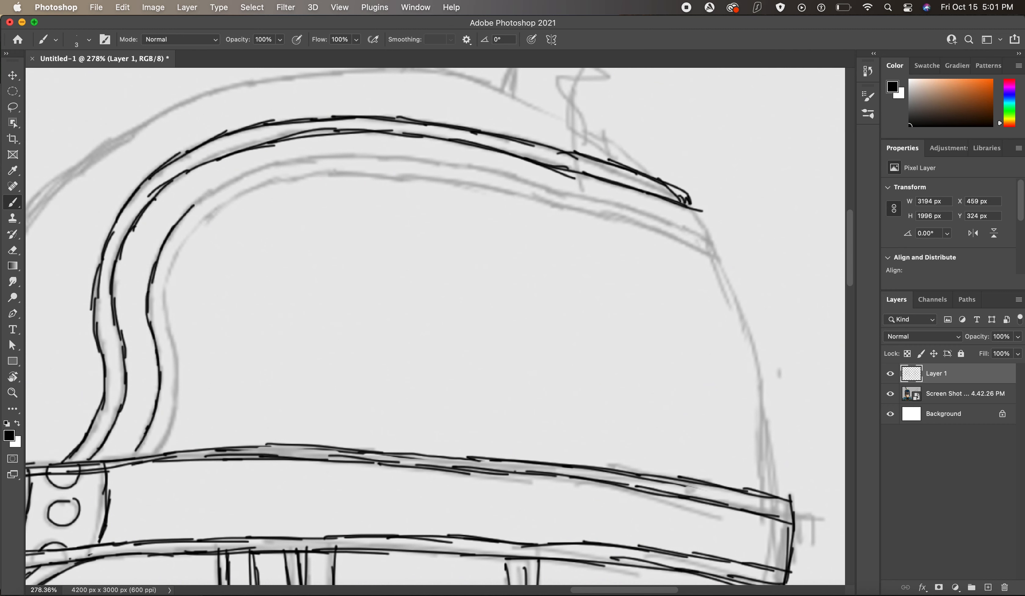
mouse_move(150, 453)
left_mouse_down()
mouse_move(171, 409)
mouse_move(171, 339)
left_mouse_up()
mouse_move(166, 303)
left_mouse_down()
mouse_move(174, 257)
mouse_move(207, 221)
mouse_move(239, 197)
mouse_move(330, 169)
mouse_move(386, 168)
mouse_move(644, 233)
left_mouse_up()
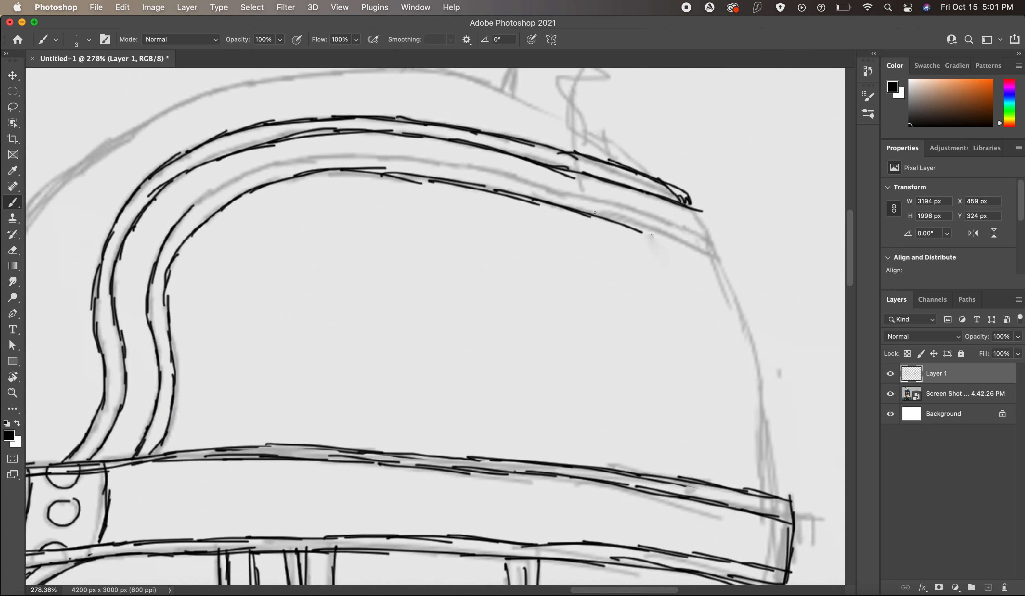
left_click_drag(595, 211, 722, 265)
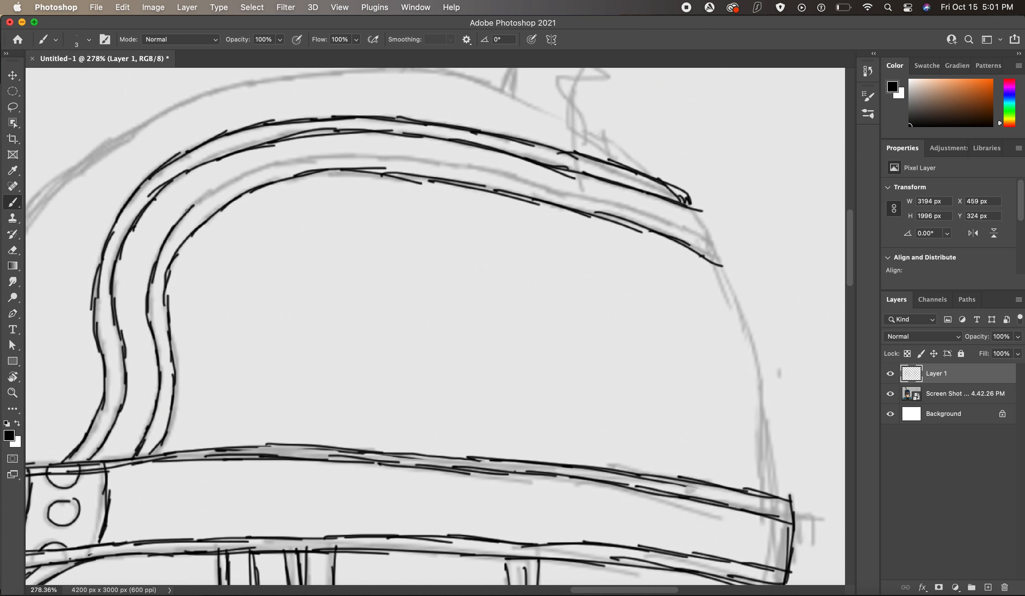
mouse_move(202, 202)
left_mouse_down()
mouse_move(319, 155)
mouse_move(381, 151)
mouse_move(663, 220)
mouse_move(715, 245)
left_mouse_up()
Trace the dome's rear outline from above the decorative strips down to the forehead band.
mouse_move(573, 119)
left_mouse_down()
mouse_move(638, 172)
mouse_move(666, 181)
left_mouse_up()
left_click_drag(643, 161, 711, 232)
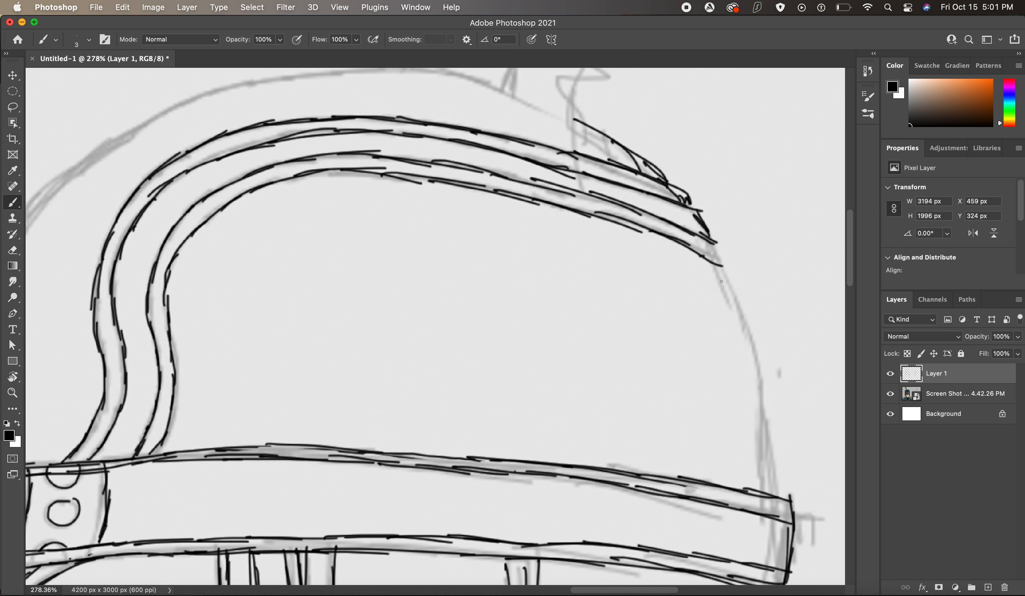
left_click_drag(729, 273, 756, 407)
left_click_drag(747, 335, 769, 455)
left_click_drag(765, 380, 777, 490)
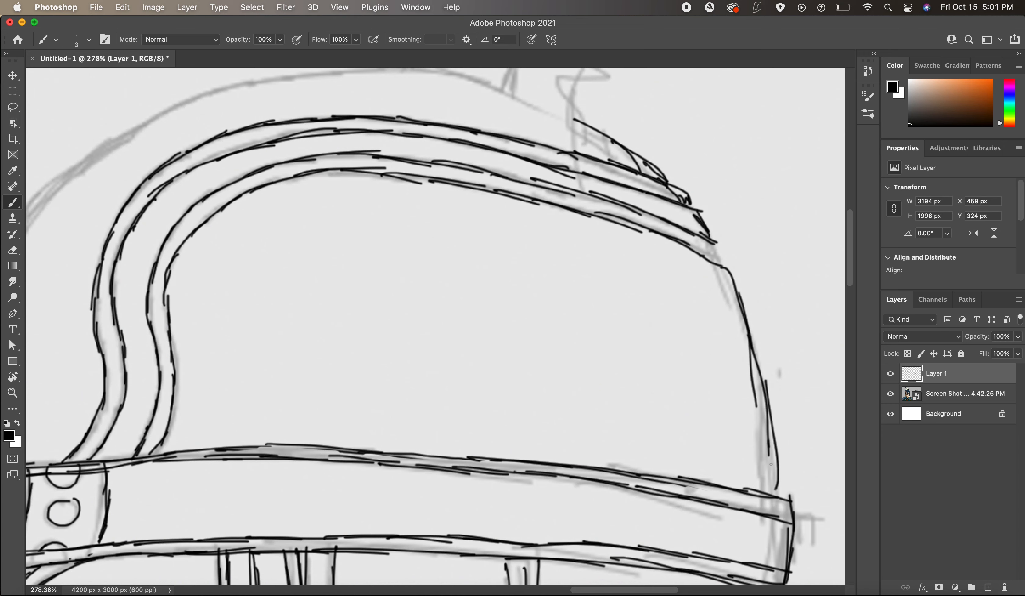
left_click_drag(769, 447, 774, 498)
scroll(511, 240, "left", 10)
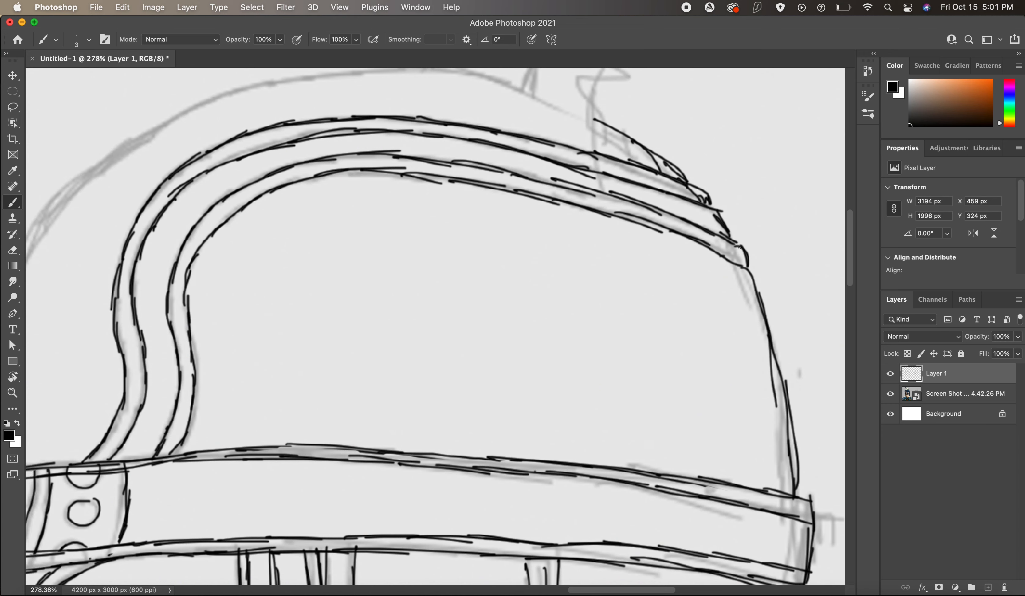
Trace the dome's outer outline from the forehead band's front up and over the top to the rear.
left_click_drag(205, 235, 157, 321)
left_click_drag(183, 262, 140, 454)
mouse_move(145, 413)
left_mouse_down()
mouse_move(140, 455)
mouse_move(176, 309)
mouse_move(239, 189)
mouse_move(276, 159)
left_mouse_up()
mouse_move(178, 272)
left_mouse_down()
mouse_move(226, 203)
mouse_move(308, 138)
left_mouse_up()
left_click_drag(248, 184, 360, 108)
scroll(368, 163, "up", 5)
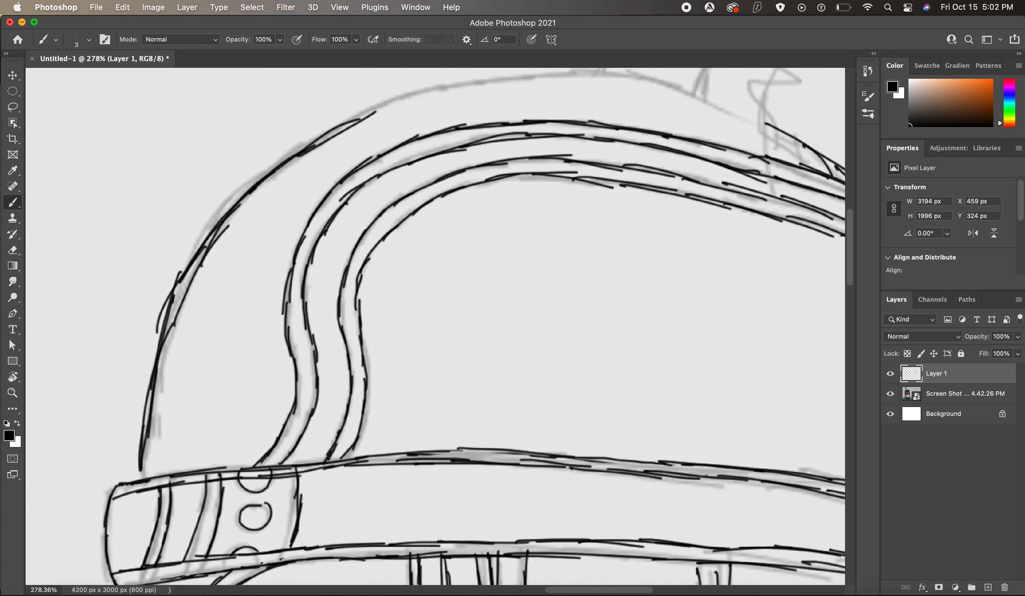
left_click_drag(334, 211, 425, 180)
left_click_drag(368, 199, 470, 174)
mouse_move(485, 171)
left_mouse_down()
mouse_move(609, 174)
mouse_move(673, 190)
mouse_move(743, 230)
left_mouse_up()
left_click_drag(702, 202, 768, 237)
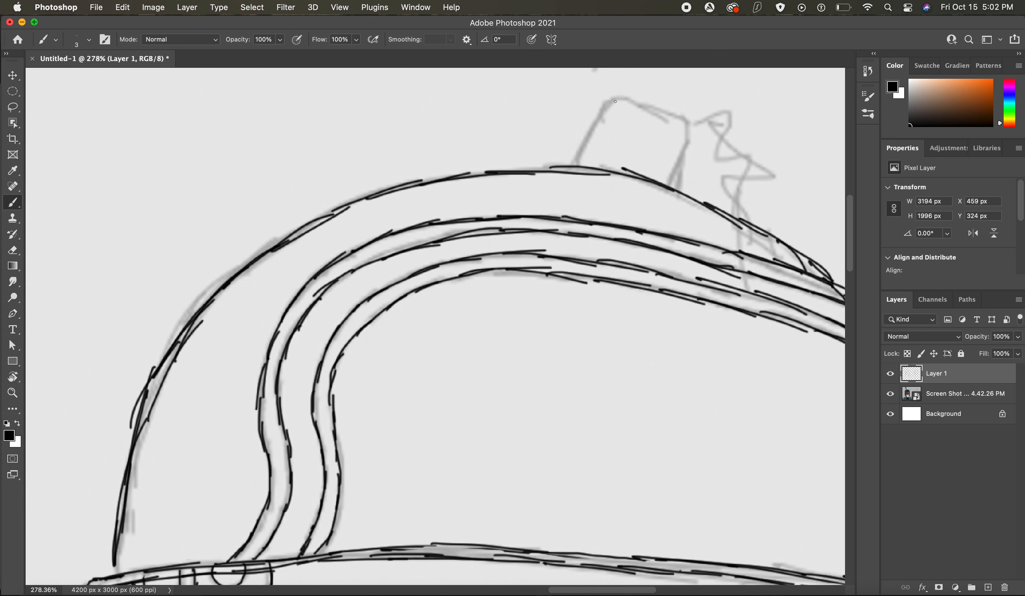
Outline the plume holder on top of the dome and add curved rim lines along its upper edge.
left_click_drag(616, 99, 577, 158)
mouse_move(622, 96)
left_mouse_down()
mouse_move(596, 122)
mouse_move(682, 116)
left_mouse_up()
left_click_drag(646, 100, 698, 122)
left_click_drag(697, 123, 668, 188)
left_click_drag(624, 101, 707, 133)
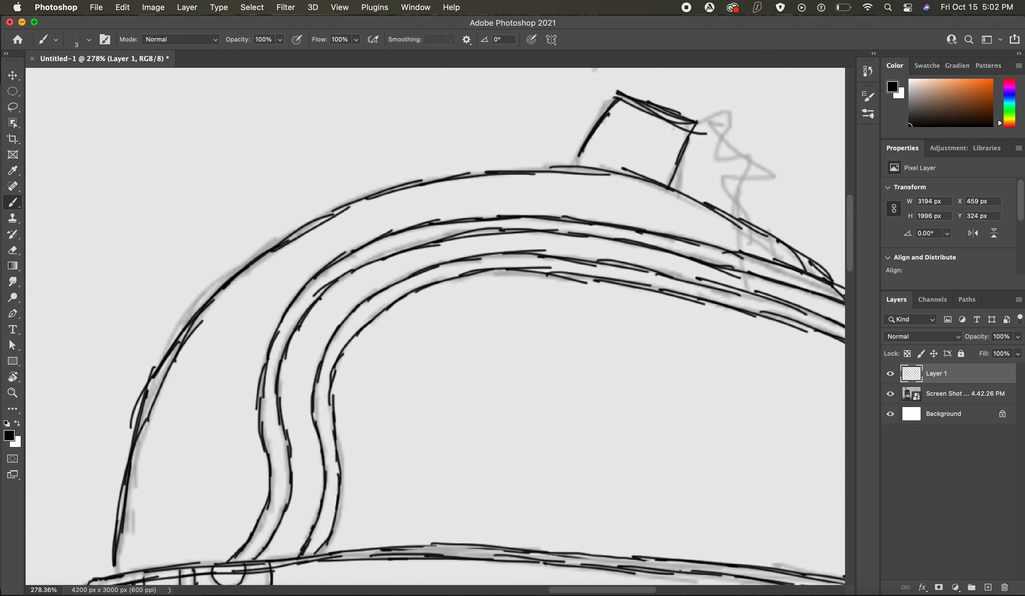
left_click_drag(612, 102, 709, 140)
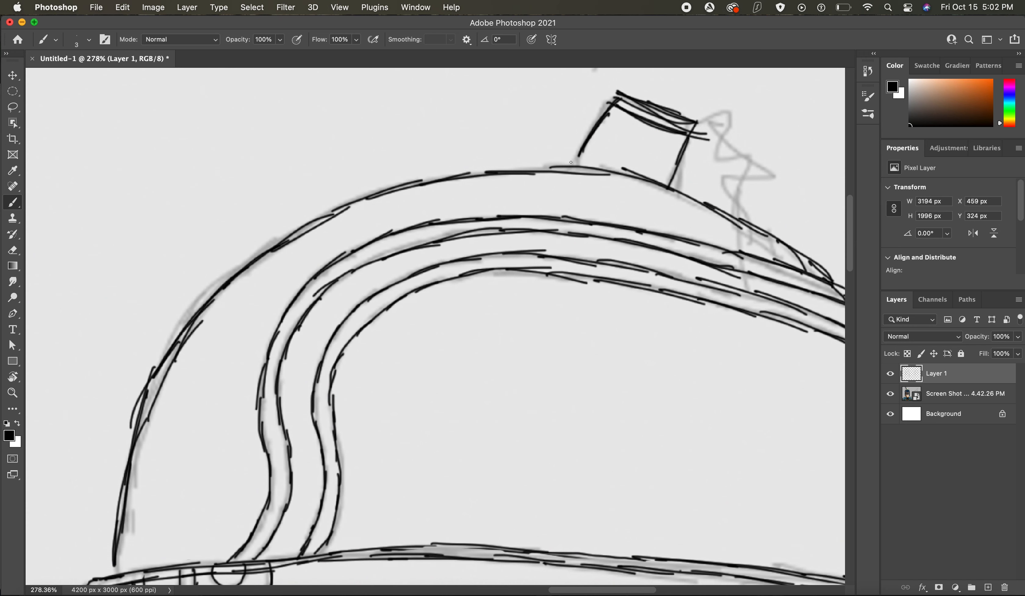
Trace the plume's upper outline from the holder over to the rear tip, plus its inner edge behind the holder.
scroll(589, 152, "down", 5)
mouse_move(545, 189)
left_mouse_down()
mouse_move(547, 124)
mouse_move(643, 68)
left_mouse_up()
scroll(567, 164, "down", 5)
mouse_move(565, 195)
left_mouse_down()
mouse_move(487, 158)
mouse_move(594, 171)
mouse_move(642, 261)
left_mouse_up()
left_click_drag(492, 178, 476, 128)
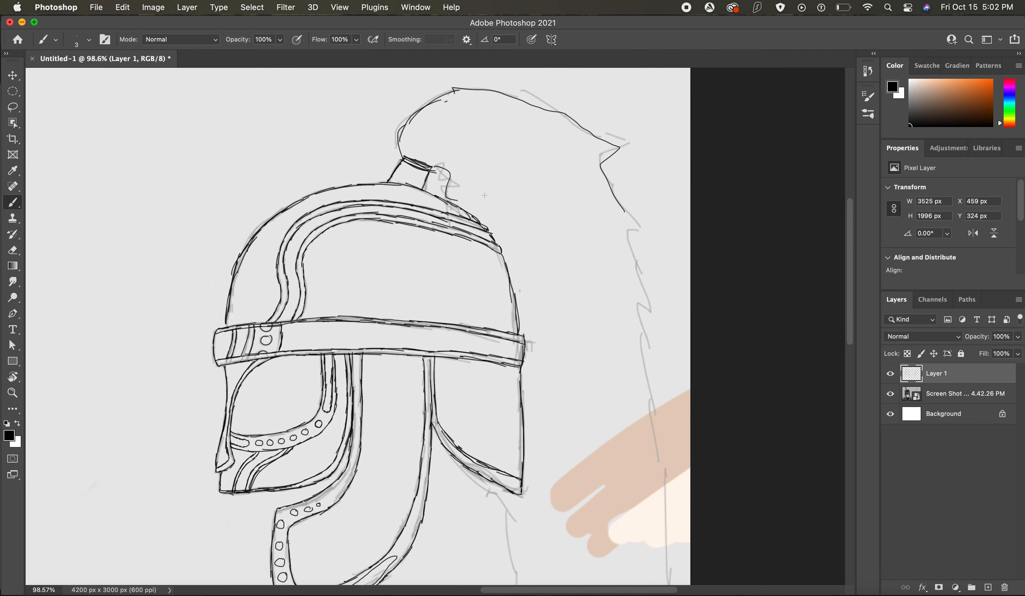
Trace the hanging plume's jagged rear edge, its inner edge below the neck guard and its lower end.
scroll(485, 194, "down", 4)
left_click_drag(620, 217, 633, 453)
scroll(438, 314, "down", 5)
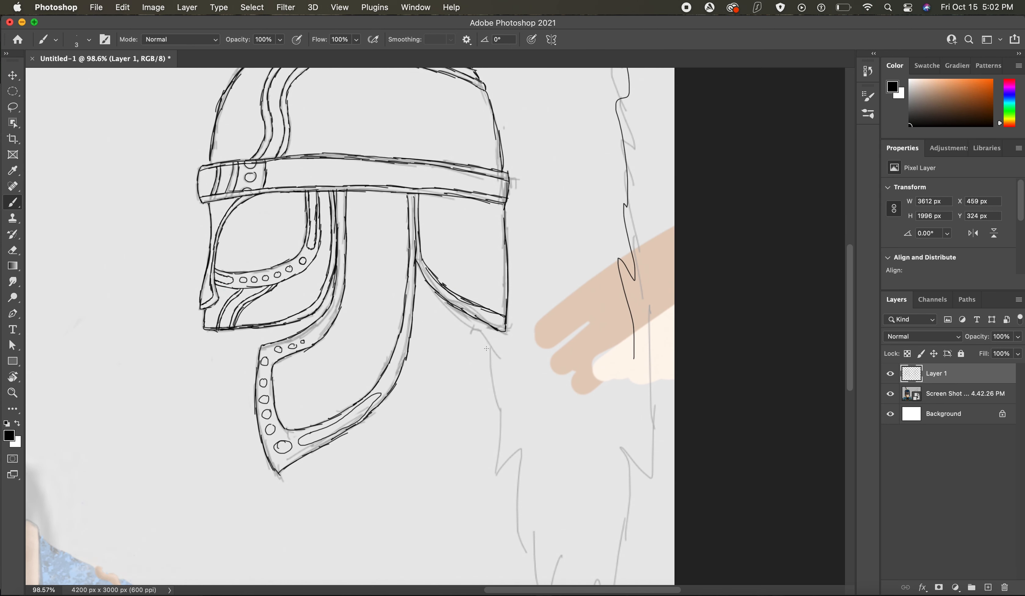
mouse_move(487, 395)
left_mouse_down()
mouse_move(495, 499)
mouse_move(530, 544)
left_mouse_up()
scroll(525, 421, "down", 3)
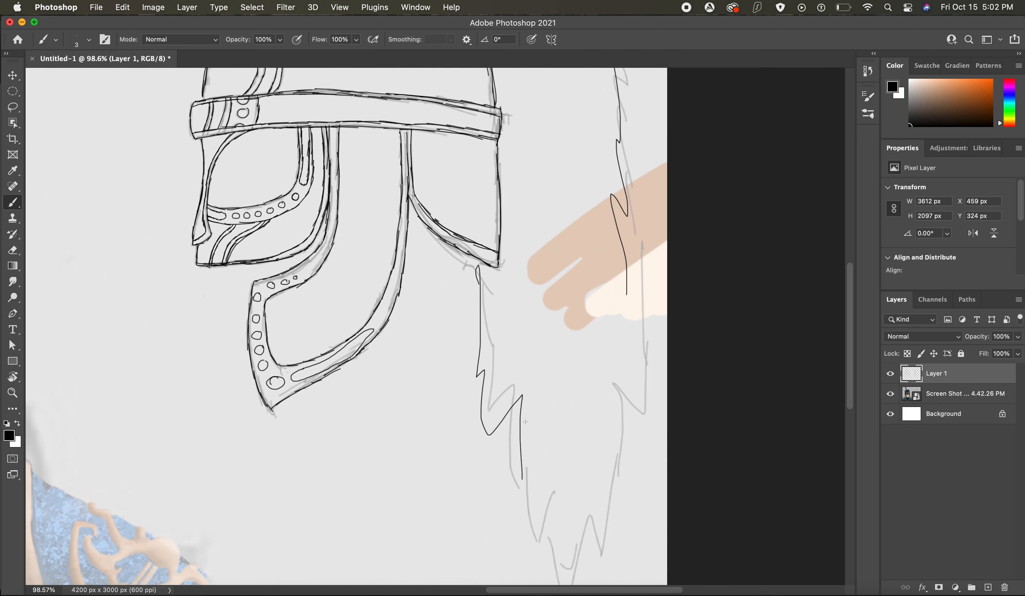
mouse_move(522, 449)
left_mouse_down()
mouse_move(546, 541)
mouse_move(592, 480)
mouse_move(630, 263)
left_mouse_up()
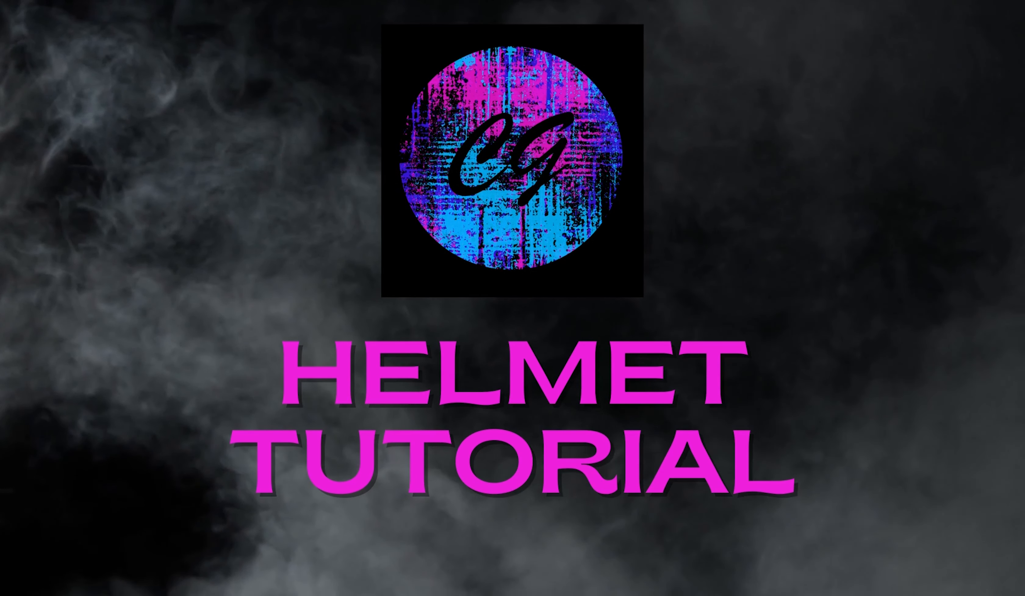